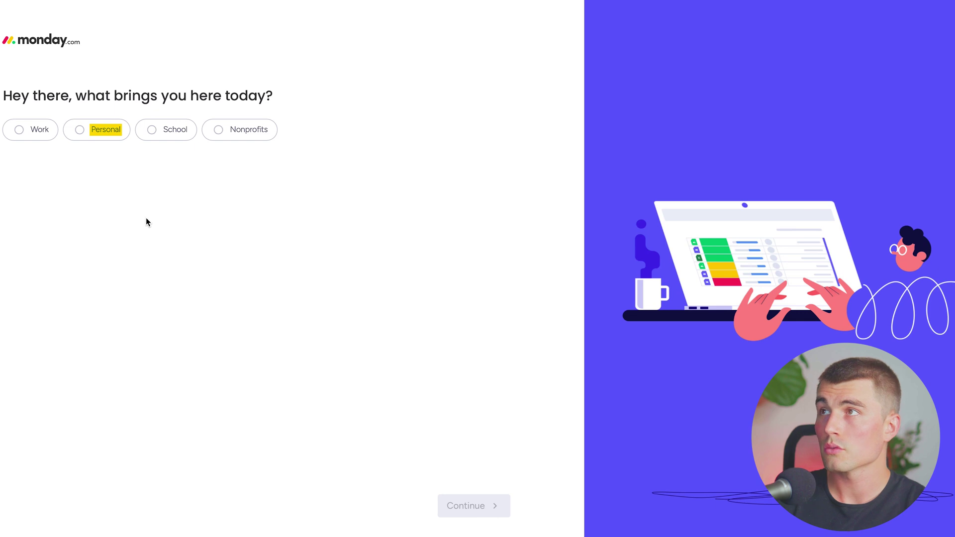
Answer the sign-up survey with Work as the purpose, Team member as the role, 6-10 people on the team and 50 - 99 at the company
{"action": "left_click", "coordinate": [26, 127]}
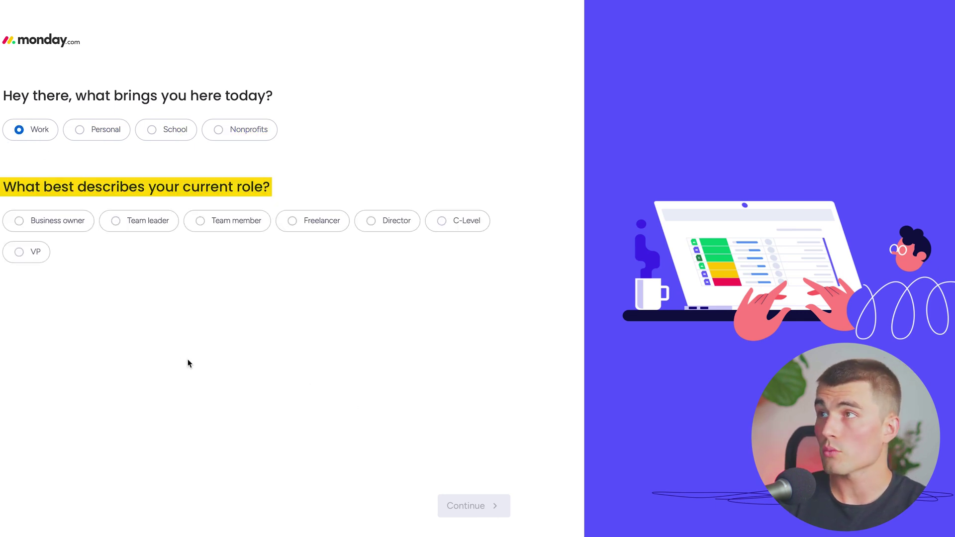
{"action": "left_click", "coordinate": [209, 221]}
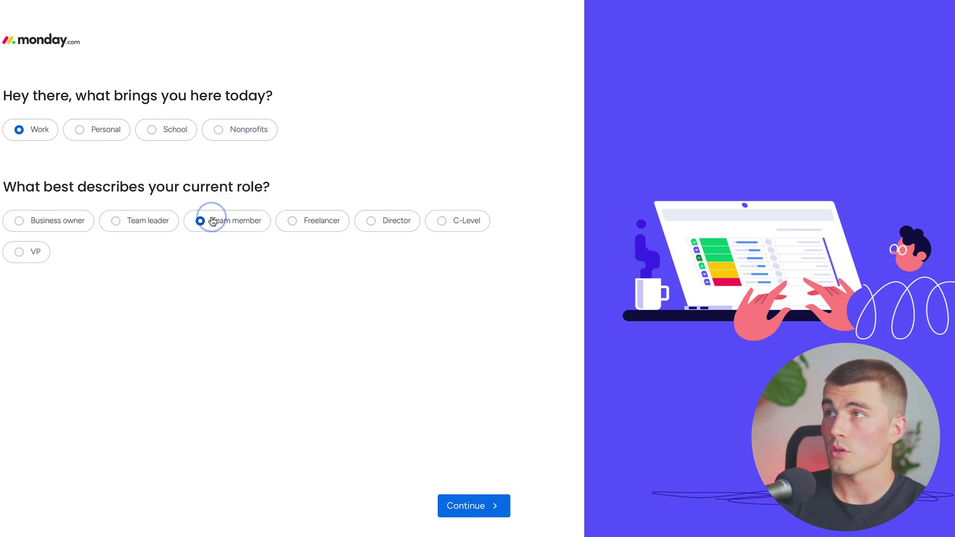
{"action": "left_click", "coordinate": [455, 505]}
{"action": "left_click", "coordinate": [170, 129]}
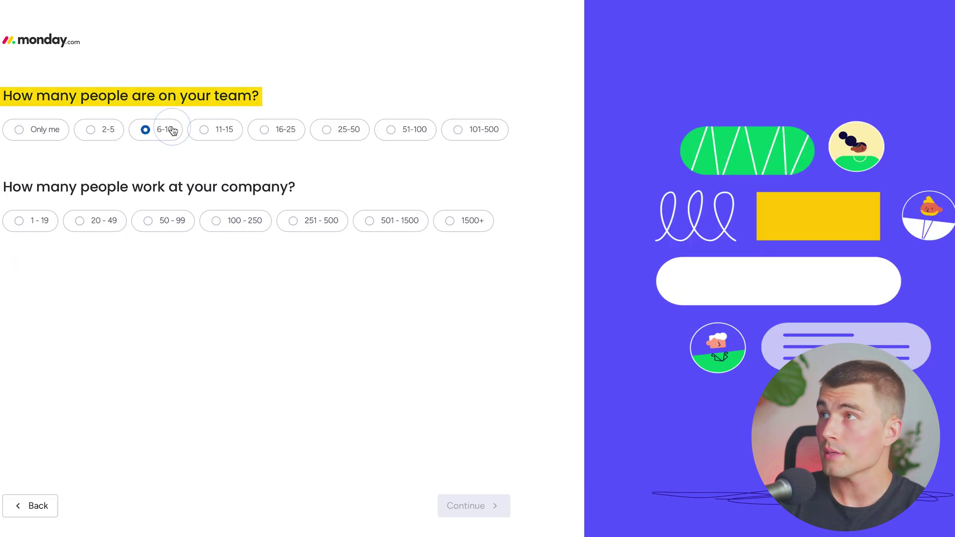
{"action": "left_click", "coordinate": [144, 221]}
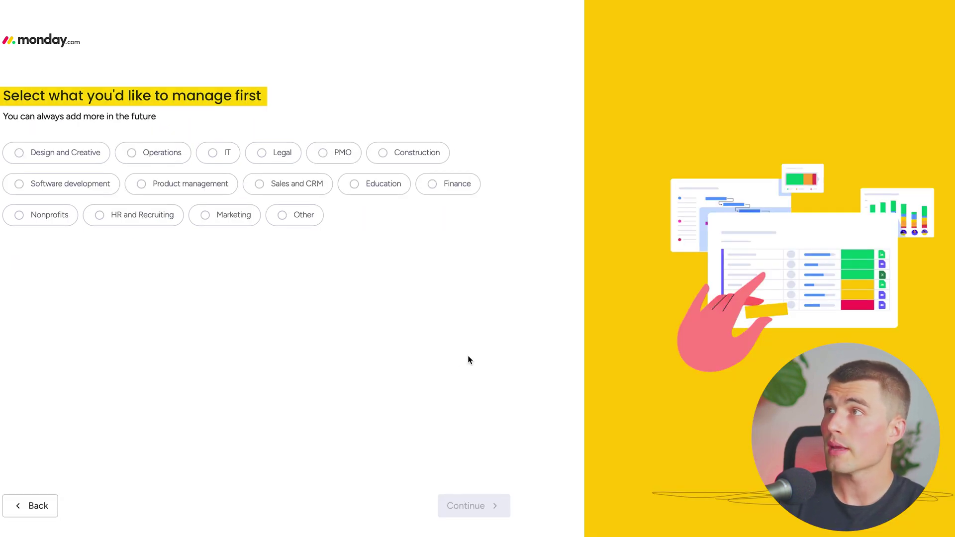
Choose Operations as the area to manage first and Project management as the first focus
{"action": "left_click", "coordinate": [162, 153]}
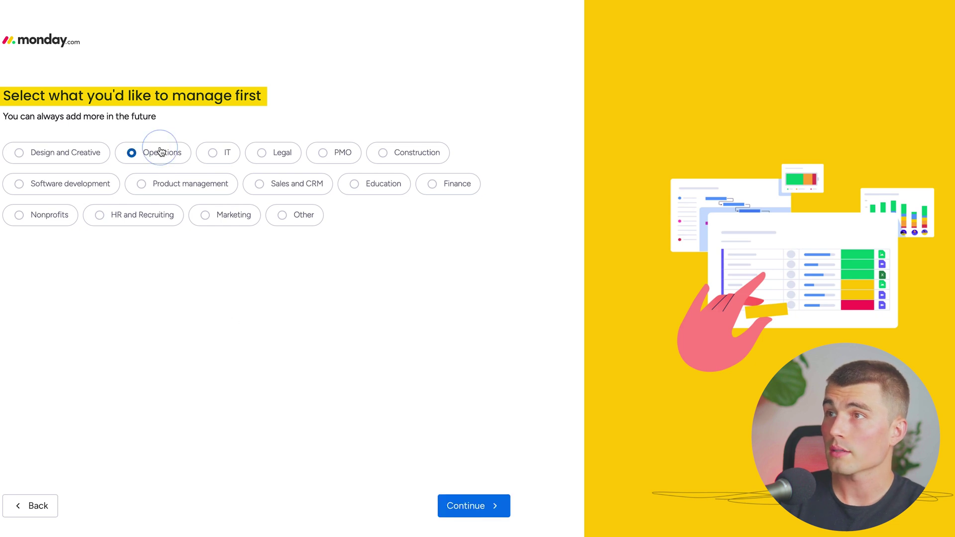
{"action": "left_click", "coordinate": [468, 503]}
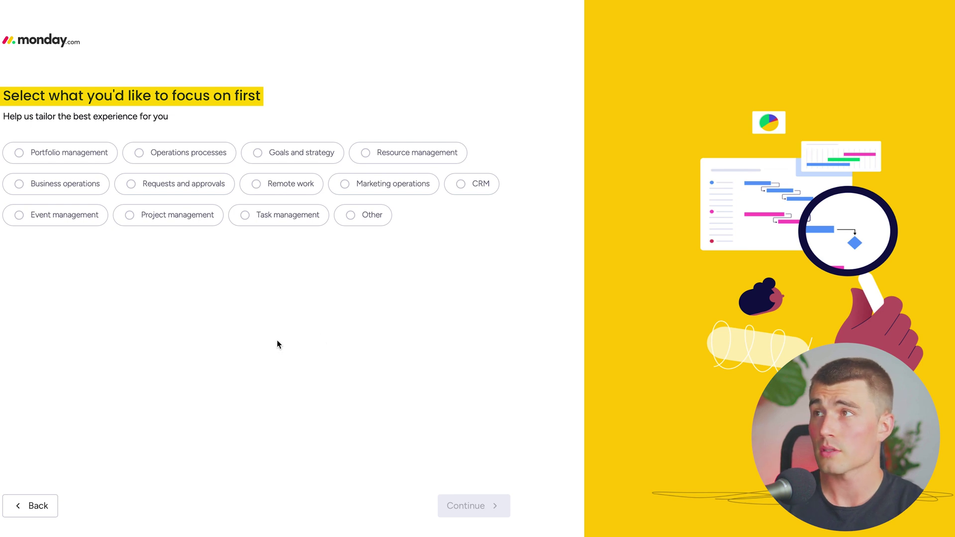
{"action": "left_click", "coordinate": [149, 218]}
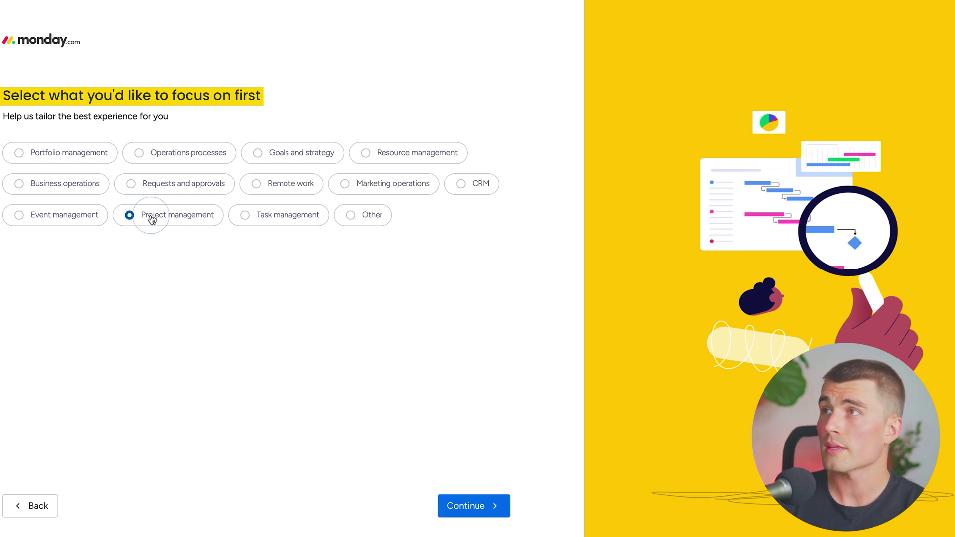
{"action": "left_click", "coordinate": [480, 511]}
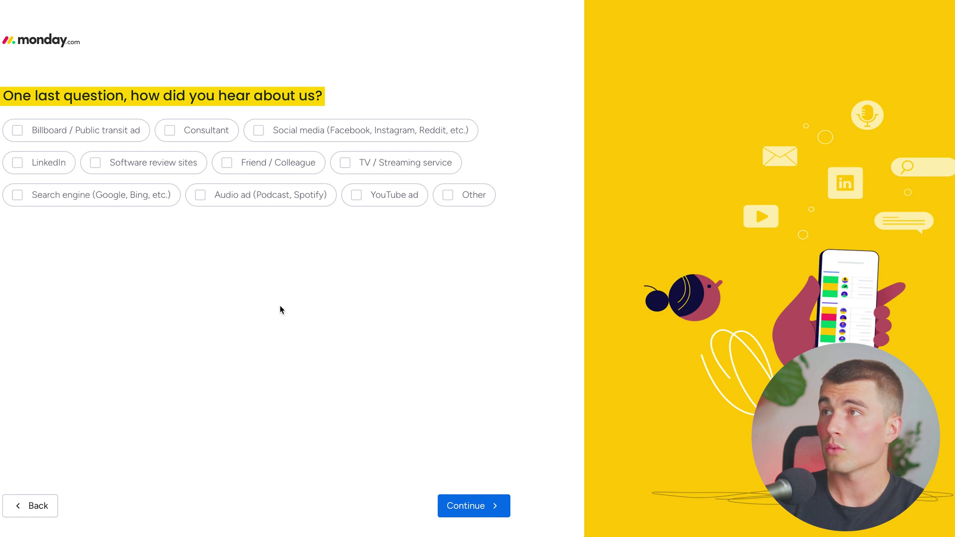
Give YouTube ad as the referral source and postpone inviting team members
{"action": "left_click", "coordinate": [379, 195]}
{"action": "left_click", "coordinate": [477, 505]}
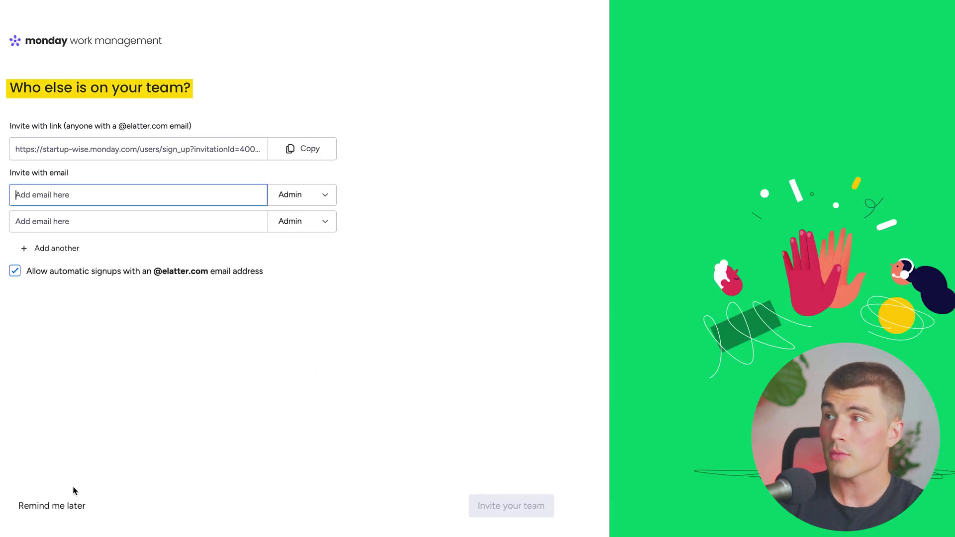
{"action": "left_click", "coordinate": [61, 508]}
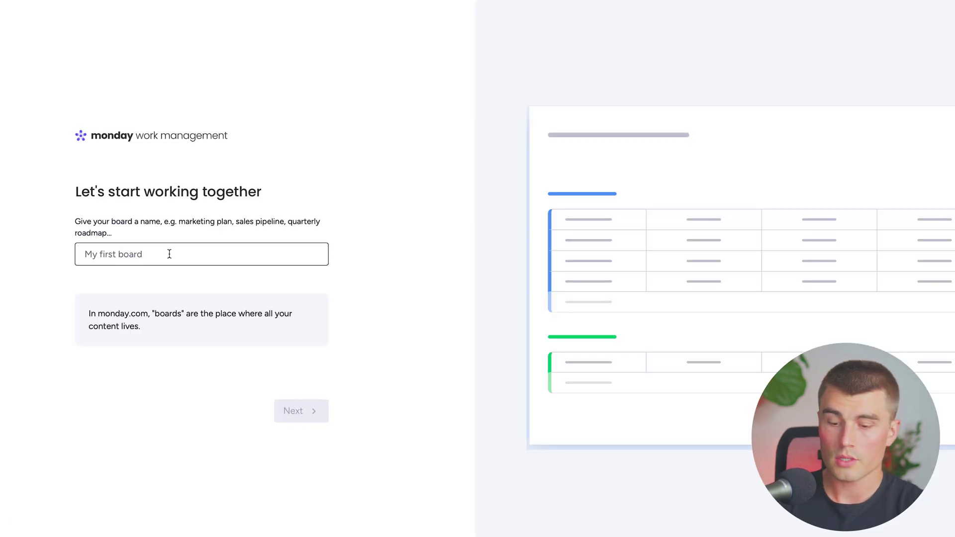
Name the first board Test Board and accept the Owner, Status and Due date columns
{"action": "type", "text": "Test Board"}
{"action": "left_click", "coordinate": [313, 411]}
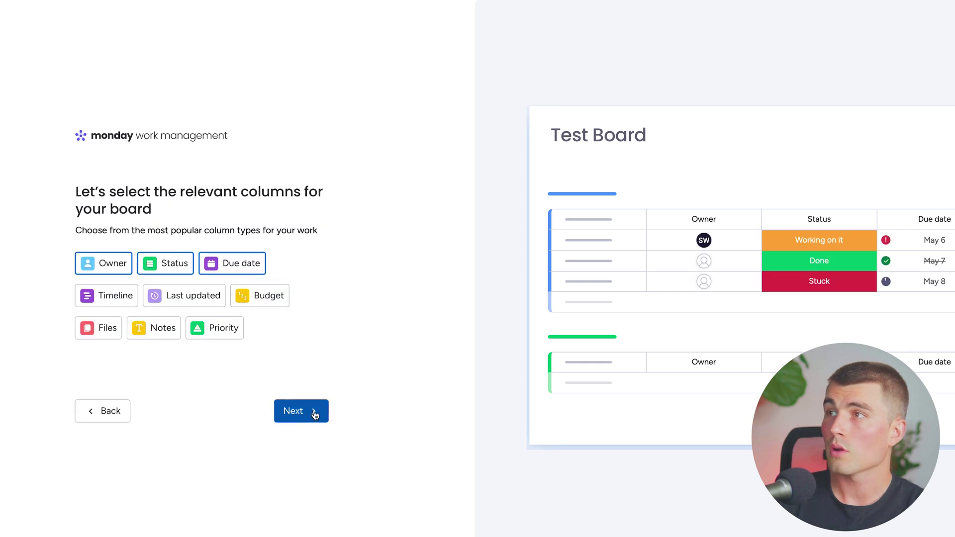
{"action": "left_click", "coordinate": [298, 412]}
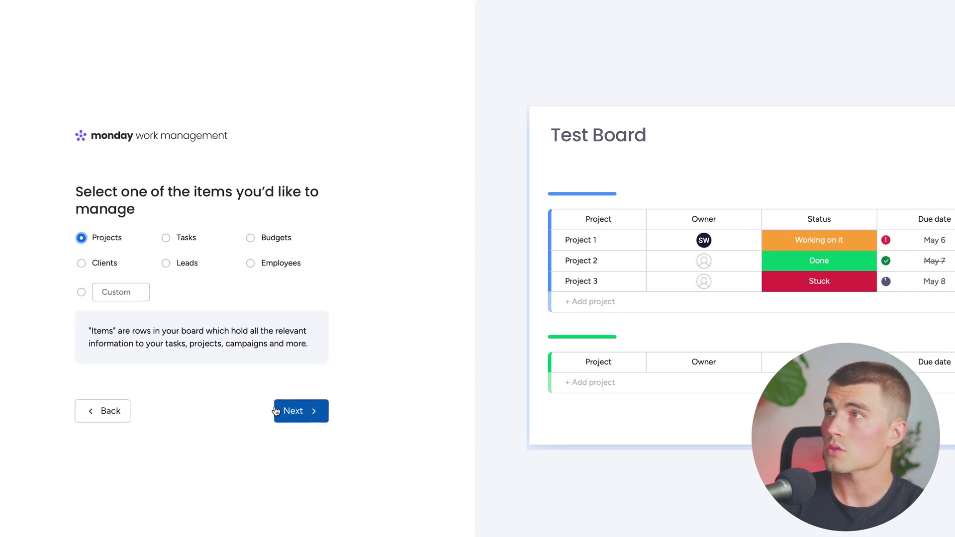
Finish the board setup with Projects as items, the Table layout, the default project names and the automation that moves done items to completed
{"action": "left_click", "coordinate": [286, 408]}
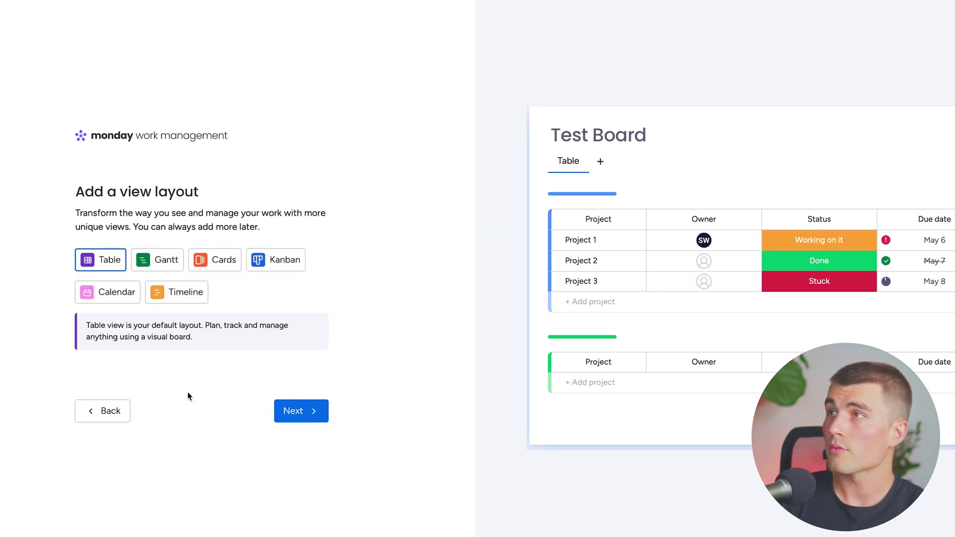
{"action": "left_click", "coordinate": [300, 412]}
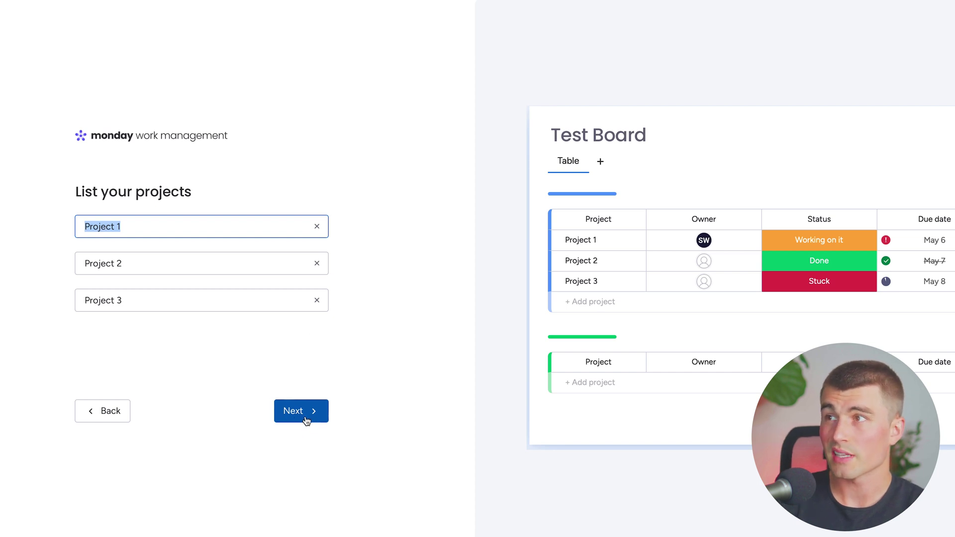
{"action": "left_click", "coordinate": [305, 418]}
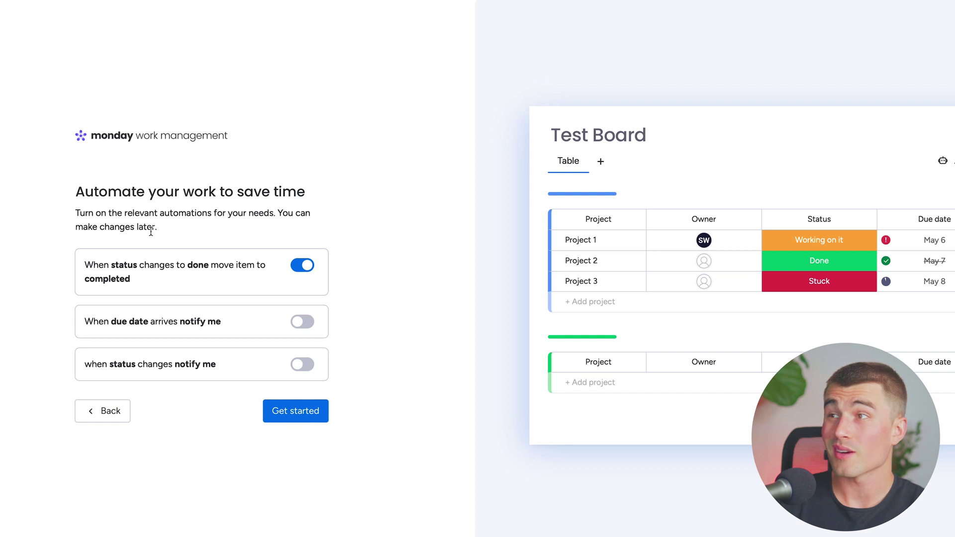
{"action": "left_click", "coordinate": [293, 408]}
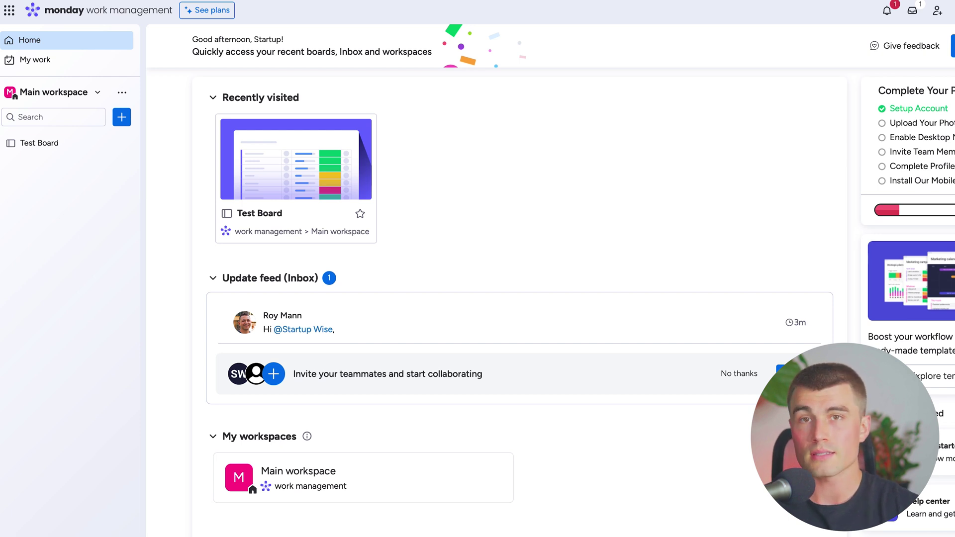
Add a new open workspace named Marketing
{"action": "left_click", "coordinate": [59, 93]}
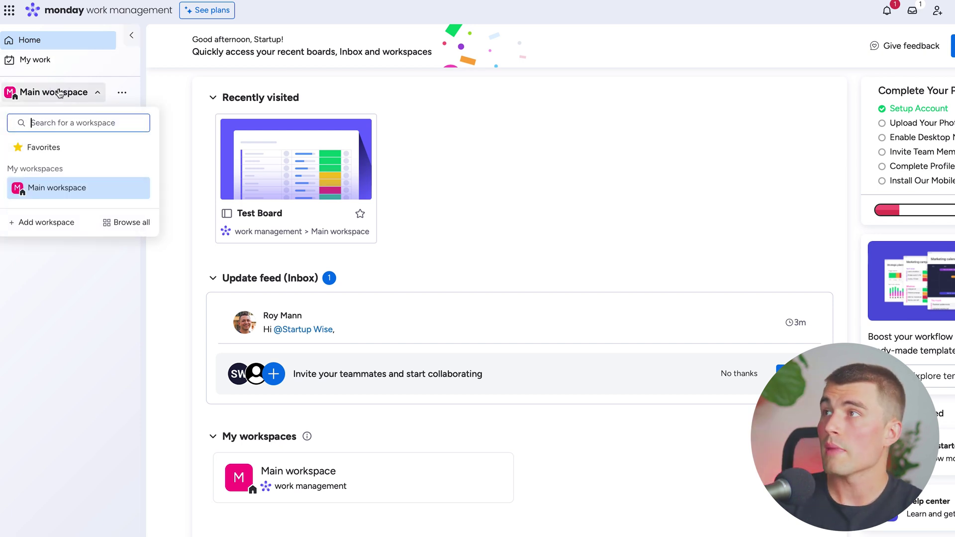
{"action": "left_click", "coordinate": [43, 222]}
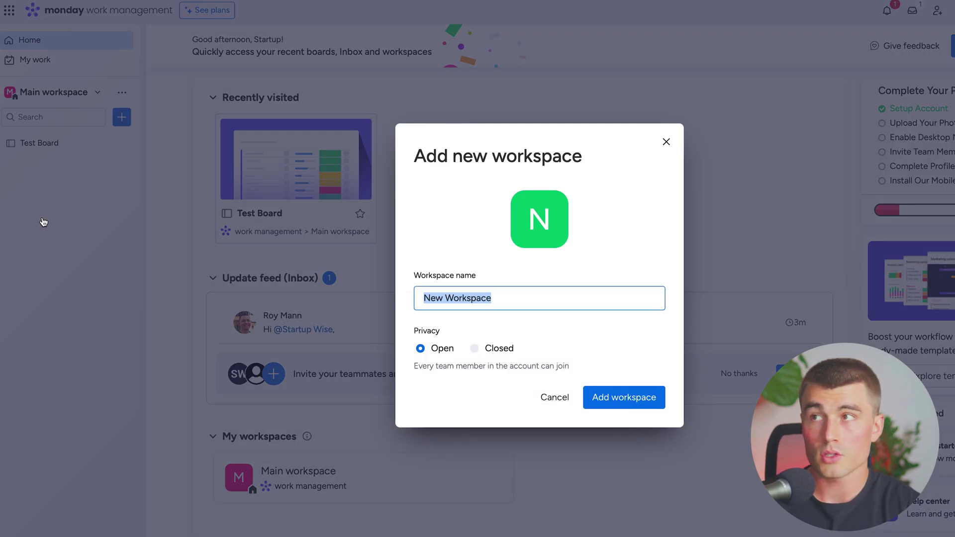
{"action": "type", "text": "Marketing"}
{"action": "left_click", "coordinate": [627, 398]}
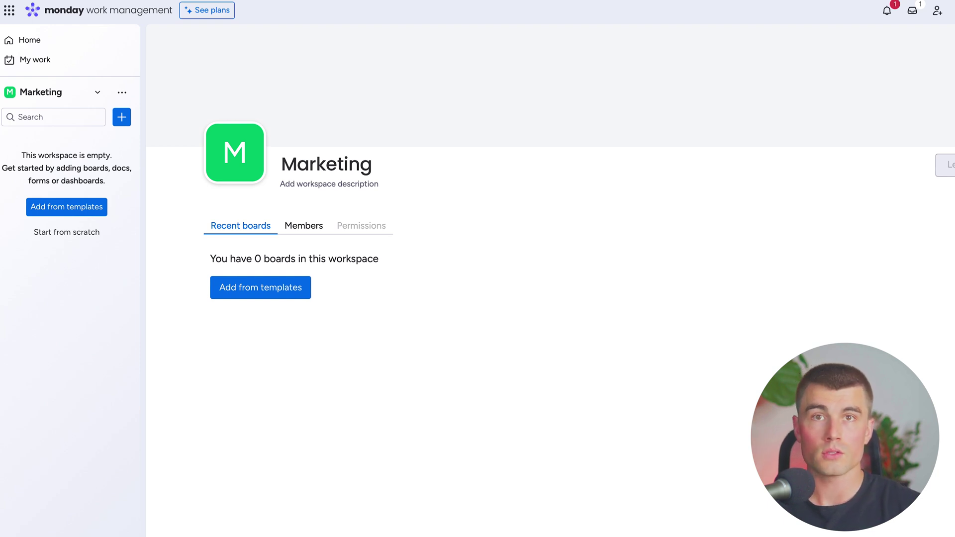
Add another open workspace named The Hat Haven
{"action": "left_click", "coordinate": [99, 92]}
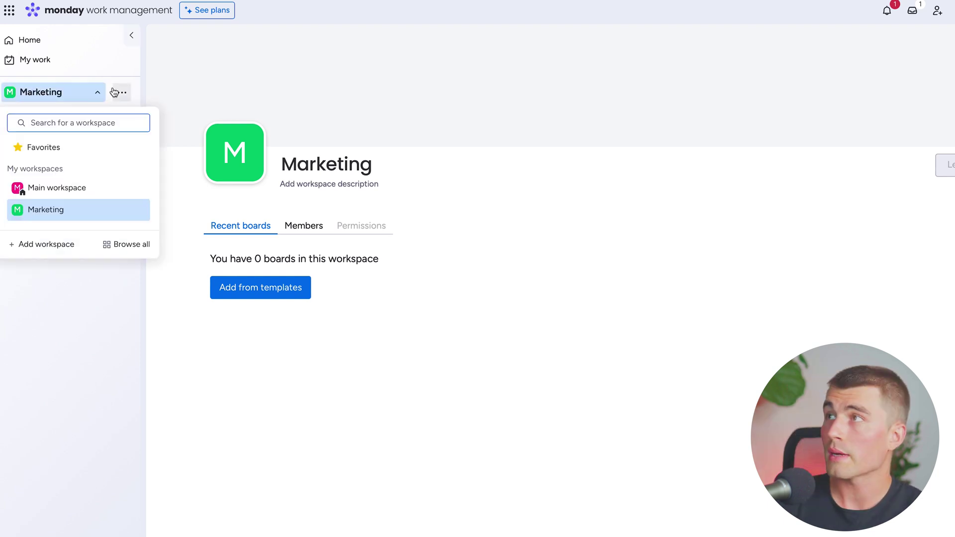
{"action": "left_click", "coordinate": [69, 89]}
{"action": "left_click", "coordinate": [65, 87]}
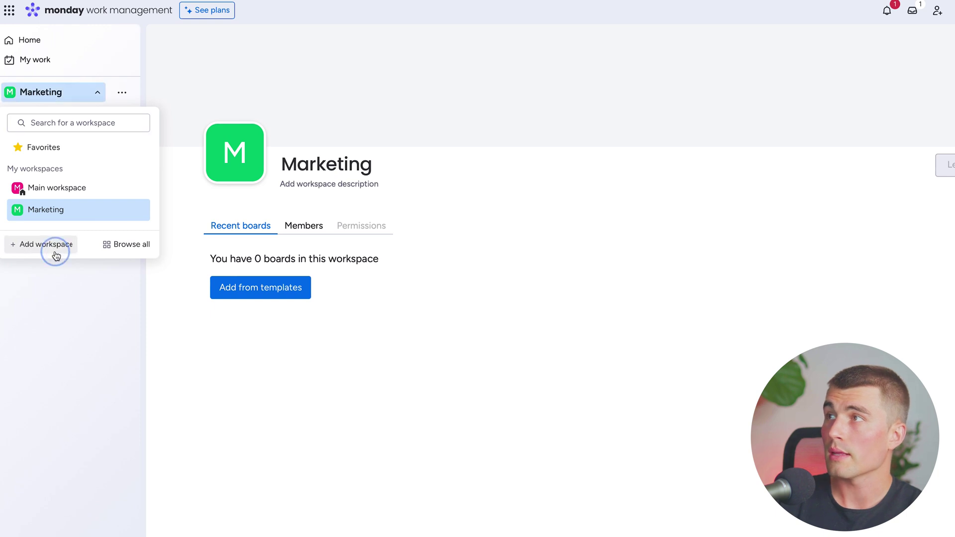
{"action": "left_click", "coordinate": [48, 244]}
{"action": "type", "text": "The Hat Haven"}
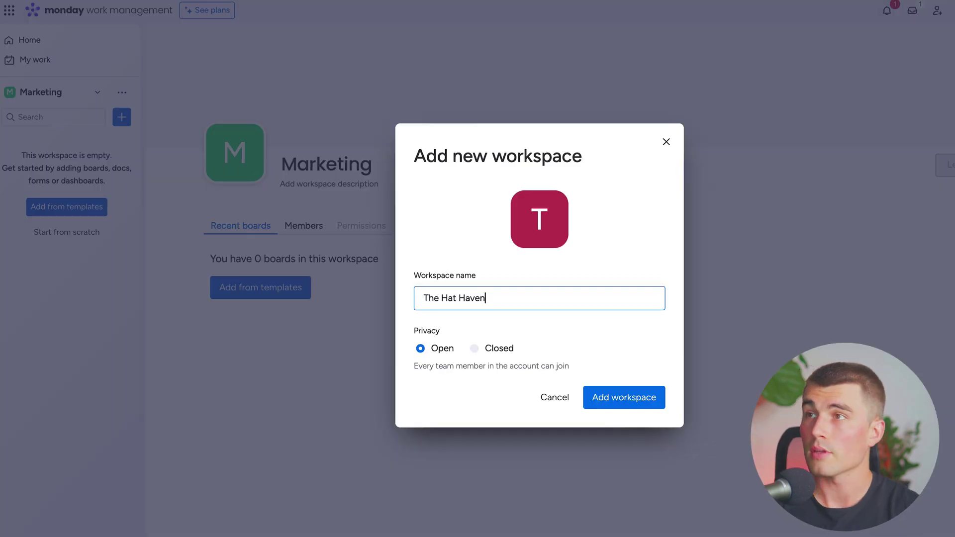
{"action": "key", "text": "Return"}
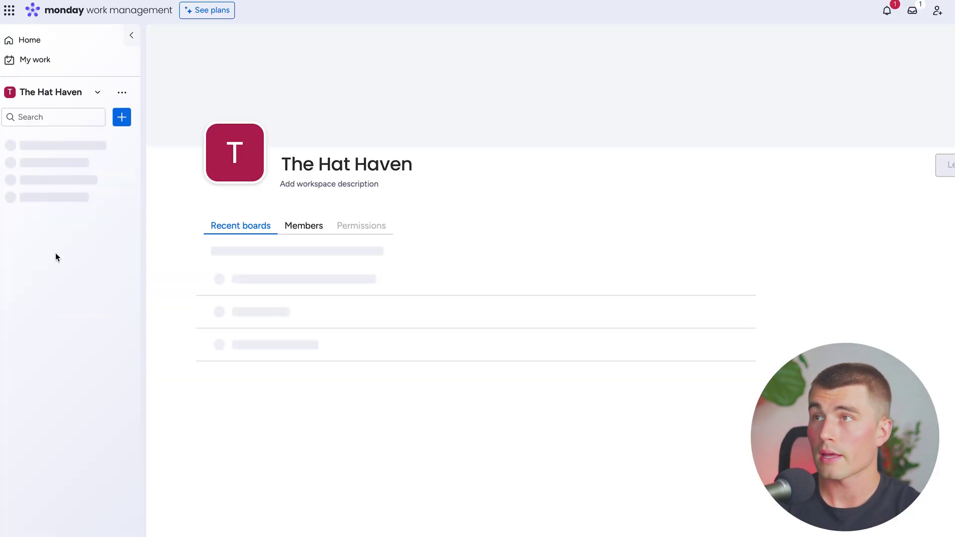
Change The Hat Haven workspace icon to a crown on a bright pink background
{"action": "left_click", "coordinate": [144, 77]}
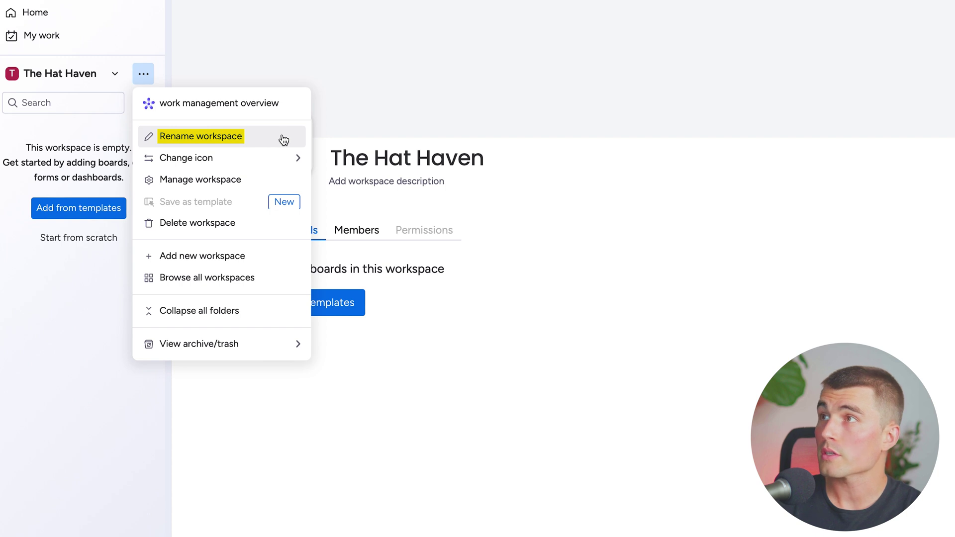
{"action": "mouse_move", "coordinate": [283, 157]}
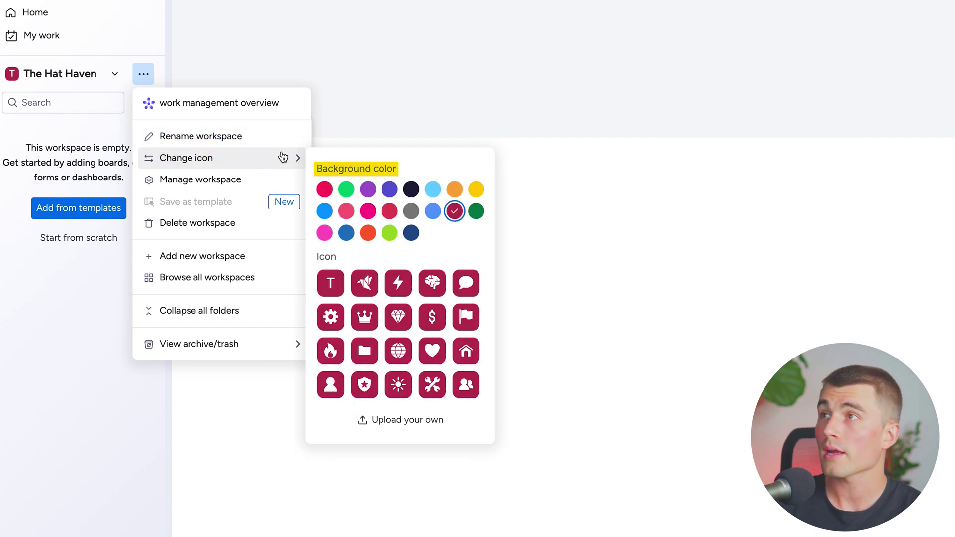
{"action": "left_click", "coordinate": [326, 216]}
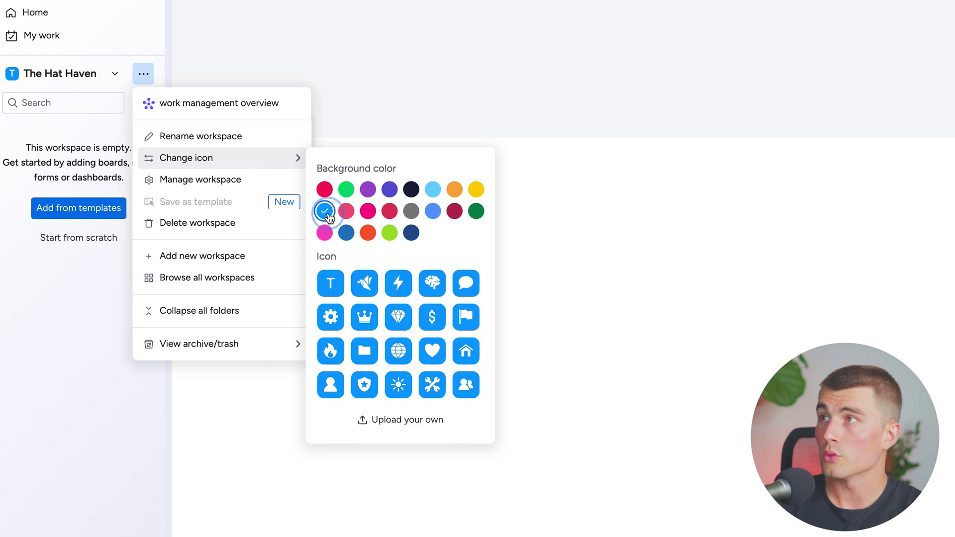
{"action": "left_click", "coordinate": [370, 214]}
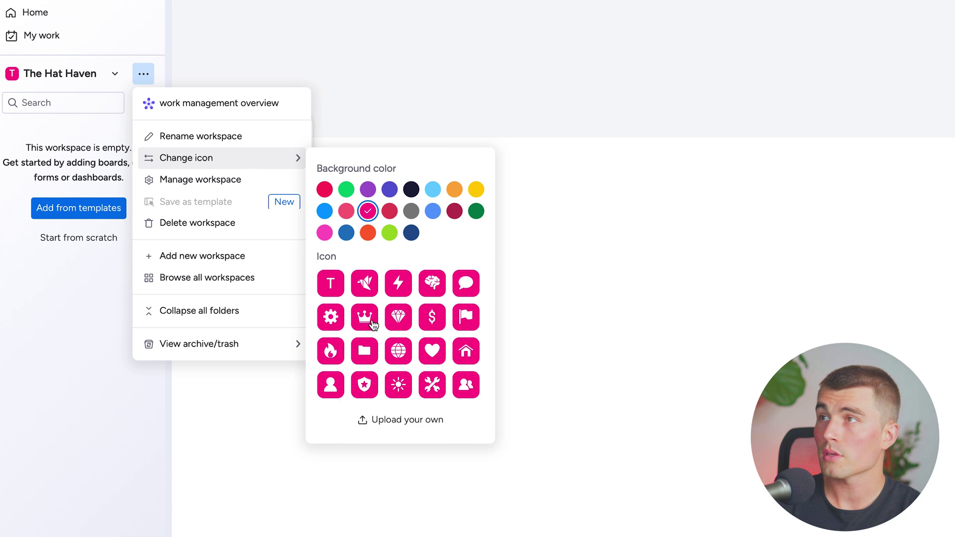
{"action": "left_click", "coordinate": [365, 317]}
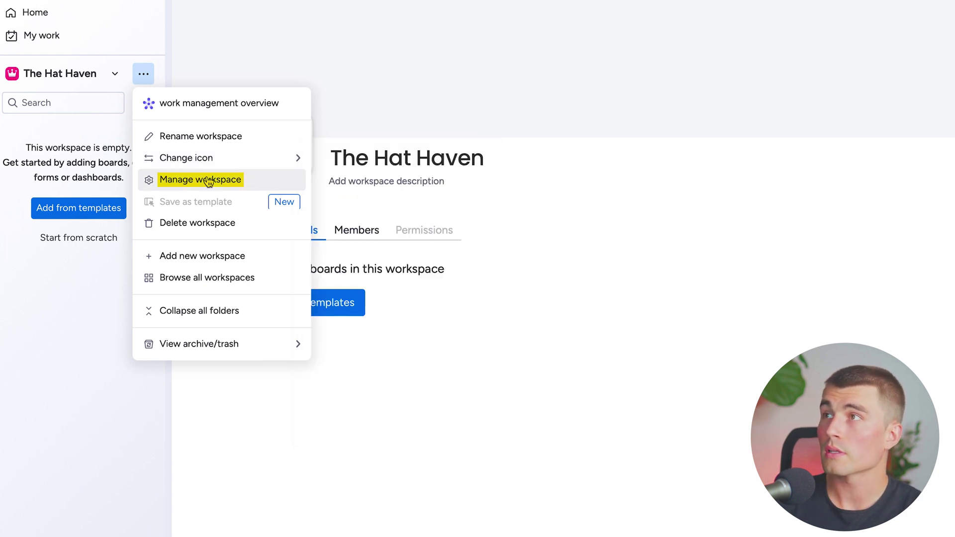
Review The Hat Haven workspace's members, recent boards and remaining management options
{"action": "left_click", "coordinate": [208, 180]}
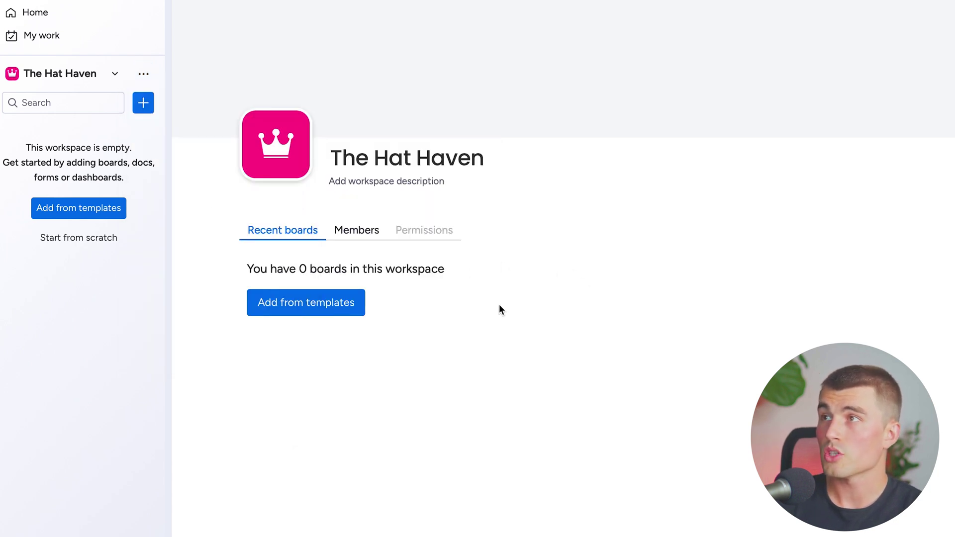
{"action": "left_click", "coordinate": [370, 230]}
{"action": "left_click", "coordinate": [403, 232]}
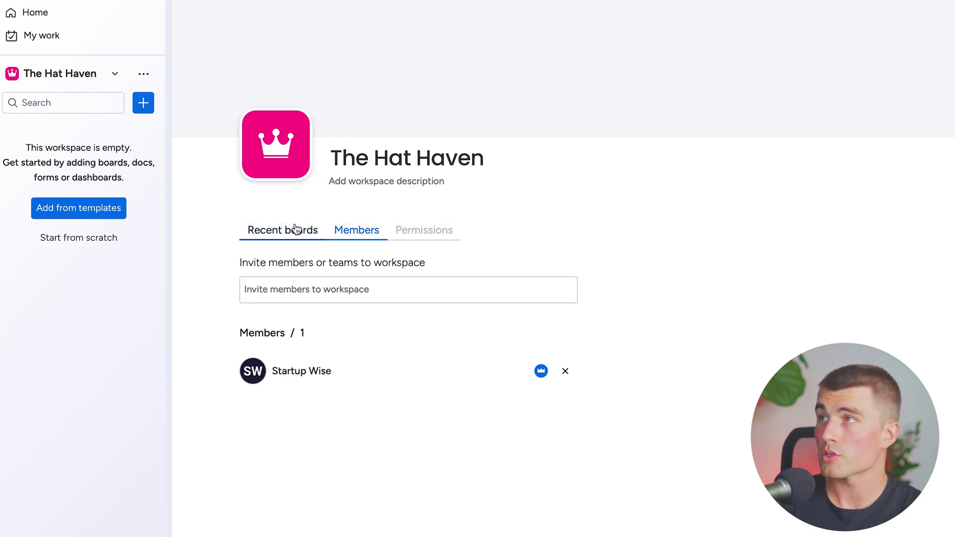
{"action": "left_click", "coordinate": [260, 230]}
{"action": "left_click", "coordinate": [143, 74]}
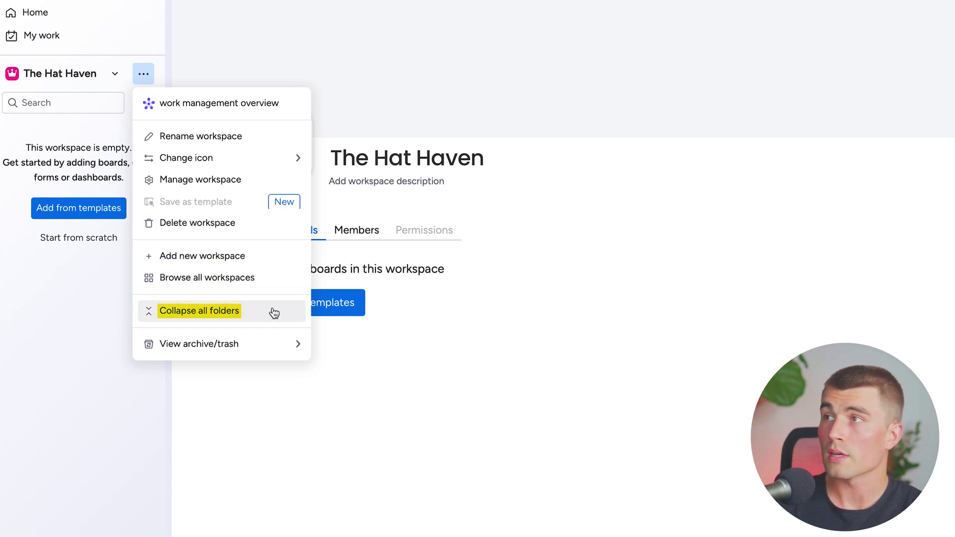
{"action": "mouse_move", "coordinate": [277, 353]}
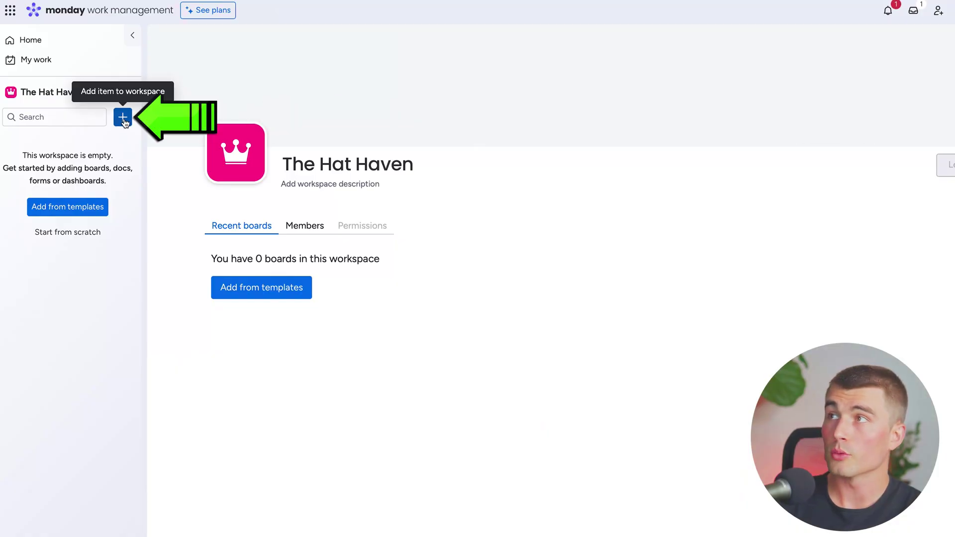
Create a board in The Hat Haven workspace with the default name New Board, Main privacy and Items as the managed content
{"action": "left_click", "coordinate": [123, 121]}
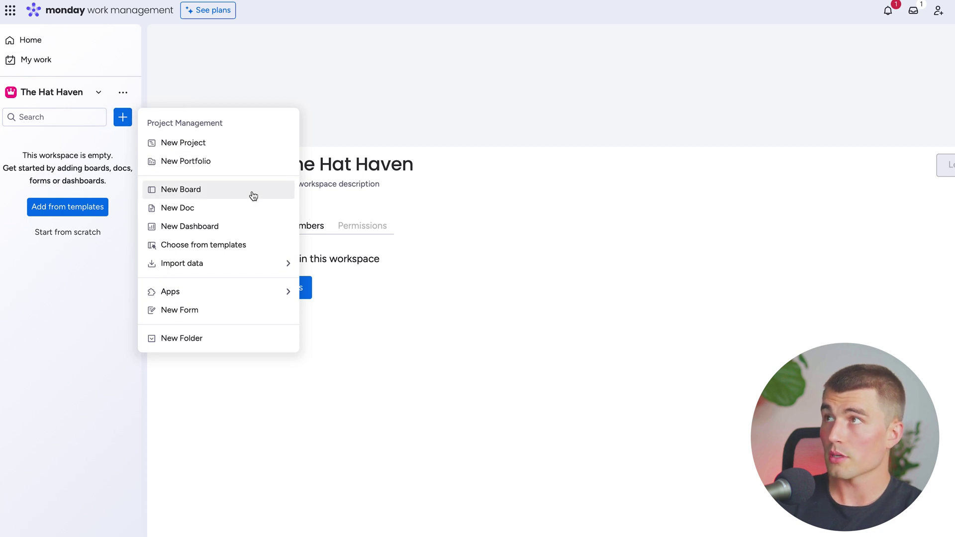
{"action": "left_click", "coordinate": [183, 191]}
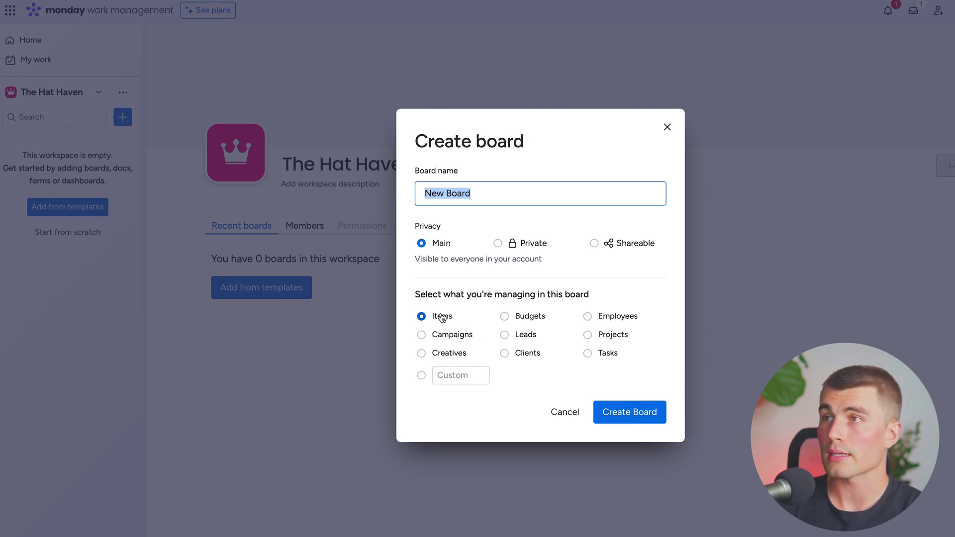
{"action": "left_click", "coordinate": [648, 420]}
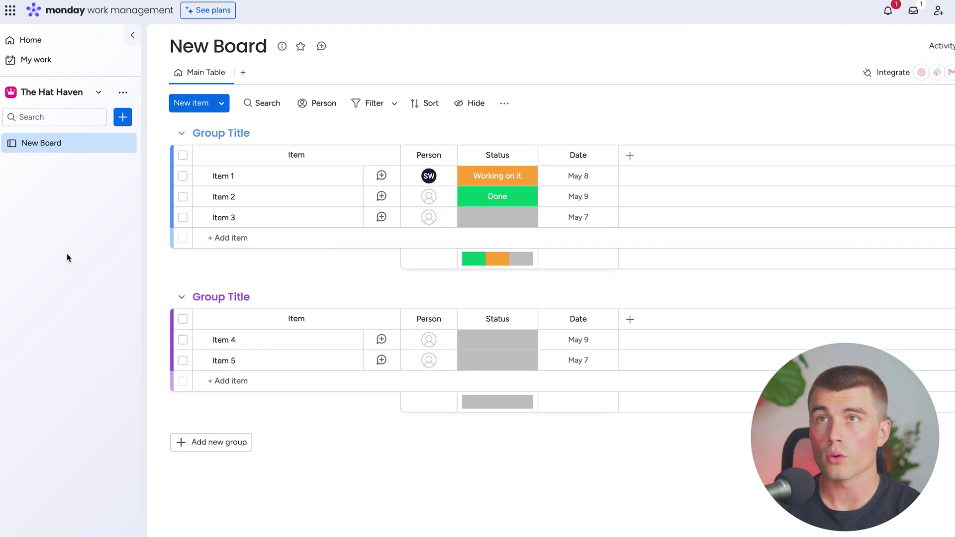
Review the new board's management options, including those for moving it and changing its type
{"action": "mouse_move", "coordinate": [126, 149]}
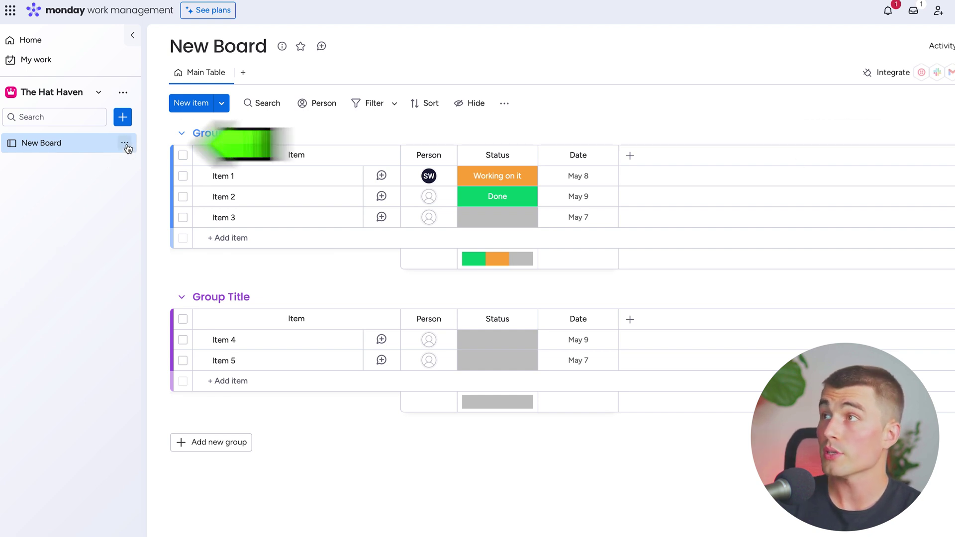
{"action": "left_click", "coordinate": [119, 144]}
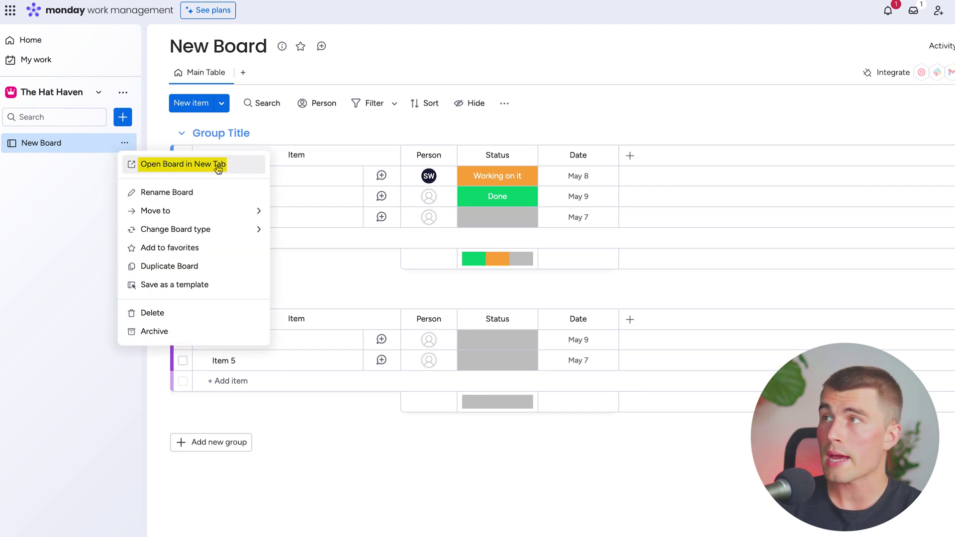
{"action": "mouse_move", "coordinate": [228, 220]}
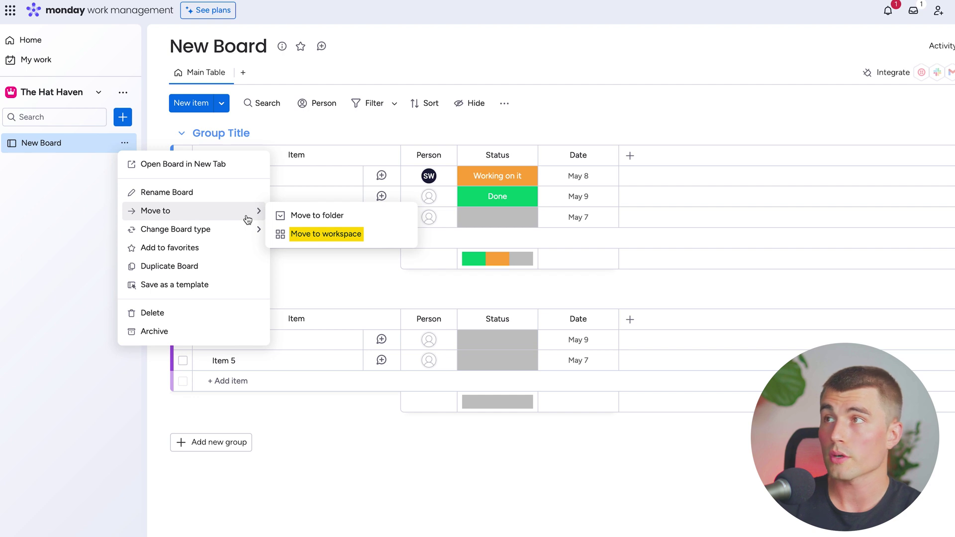
{"action": "mouse_move", "coordinate": [244, 233]}
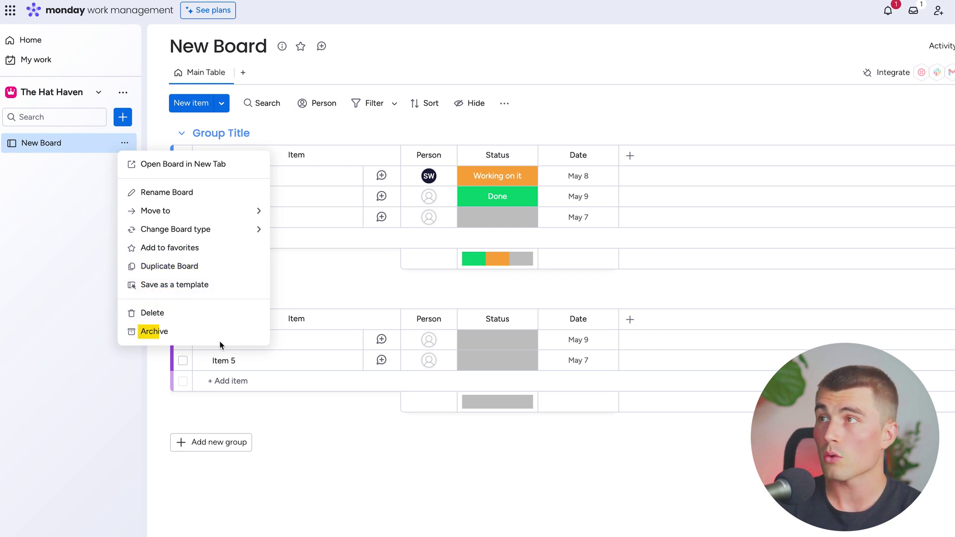
{"action": "key", "text": "Escape"}
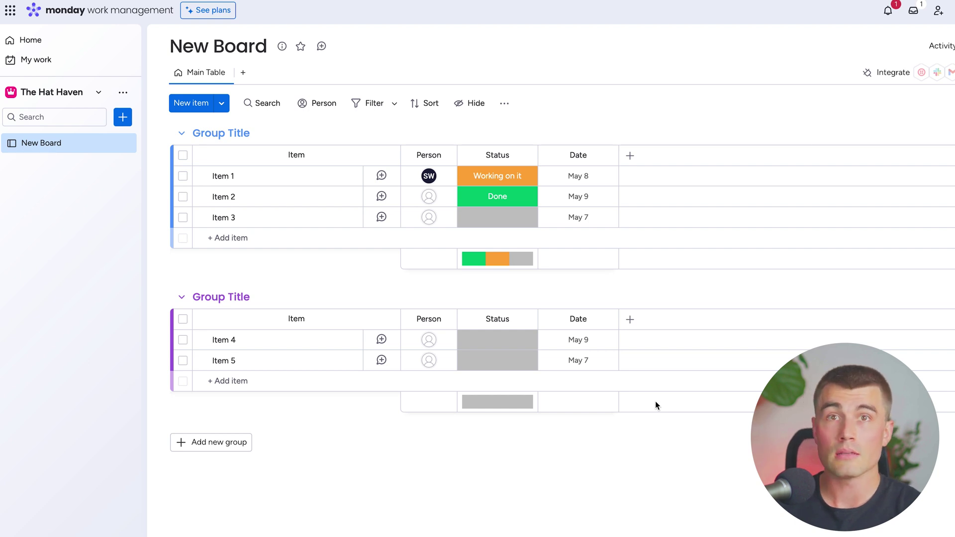
Rename the board as Customer Feedback
{"action": "left_click", "coordinate": [230, 54]}
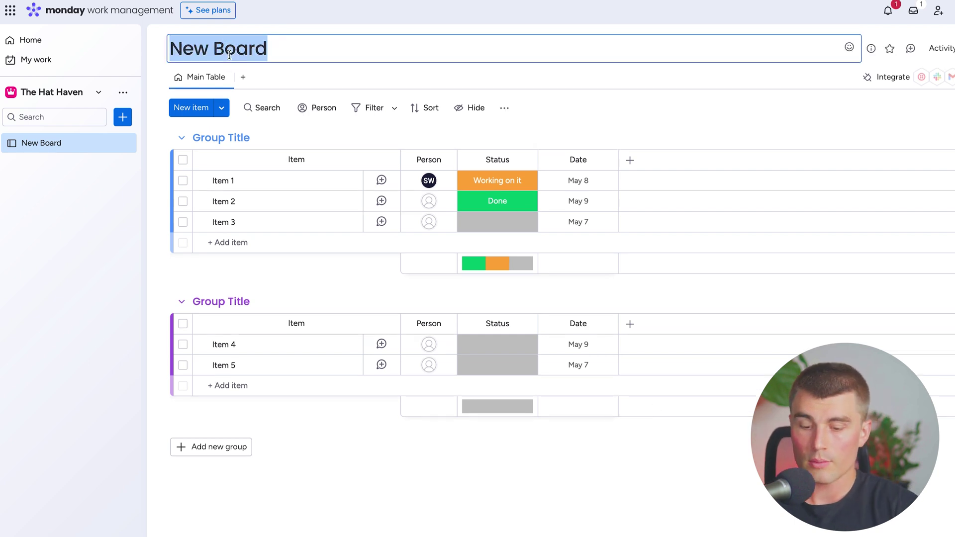
{"action": "type", "text": "Customer Feedback"}
{"action": "key", "text": "Return"}
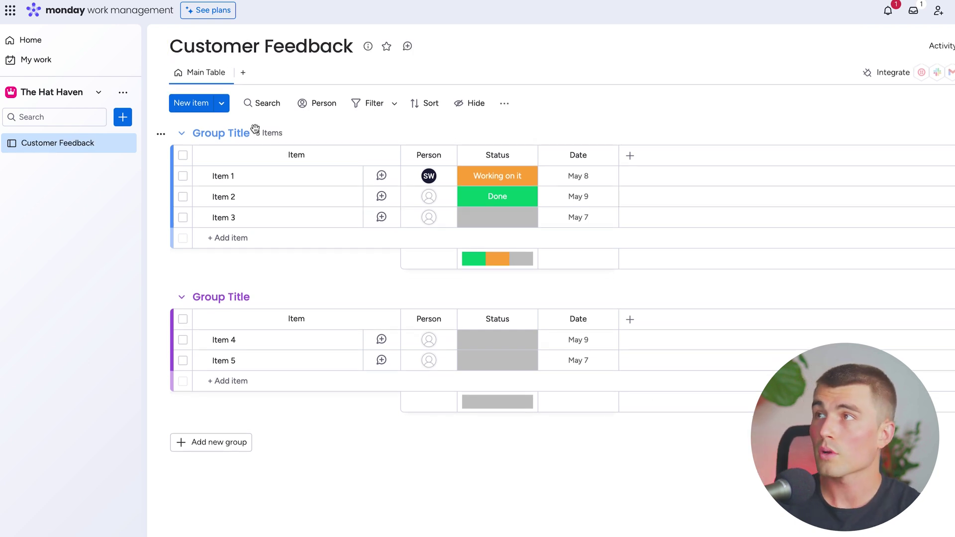
Rename the first group The Signature Snapback and the second The Best Beanie, and move The Best Beanie above the other
{"action": "left_click", "coordinate": [233, 133]}
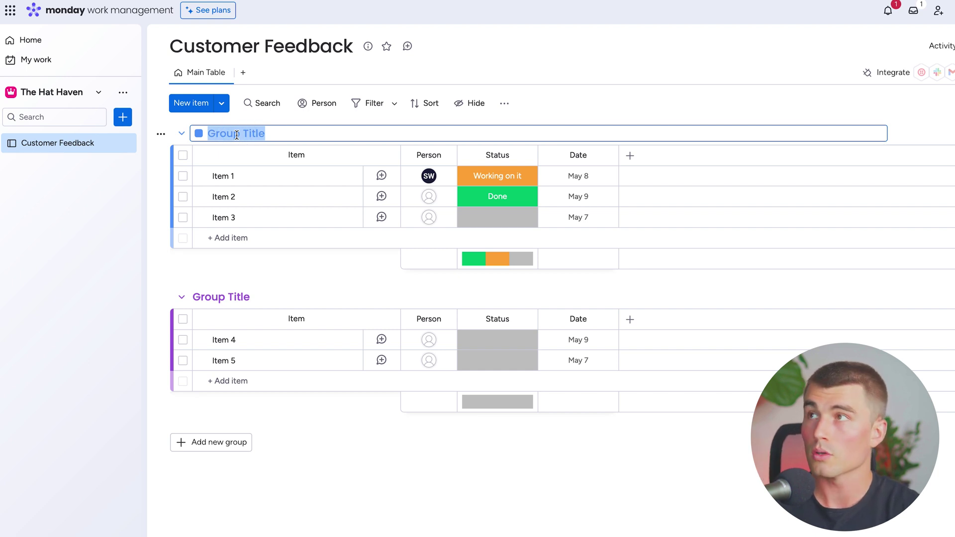
{"action": "type", "text": "The Signature Snapback"}
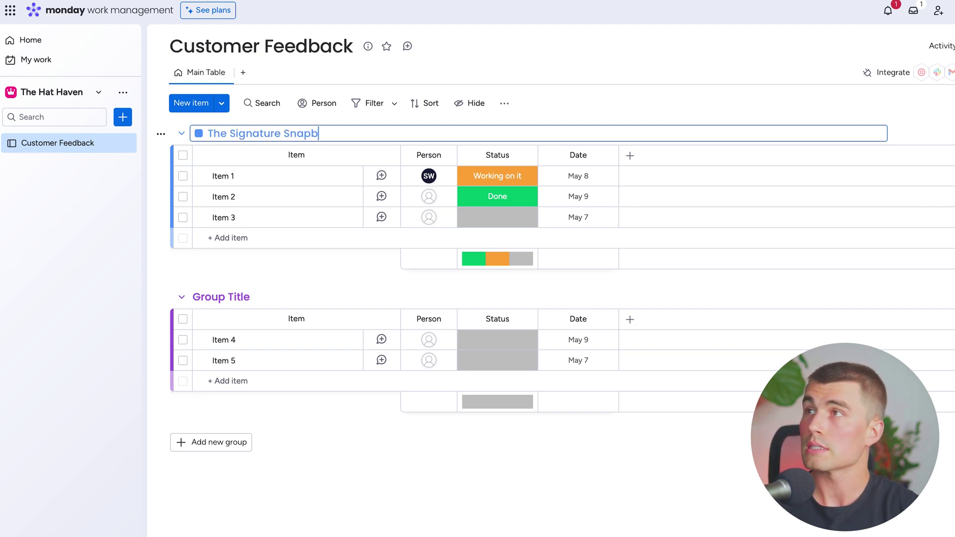
{"action": "left_click", "coordinate": [252, 293]}
{"action": "type", "text": "The Best Beanie"}
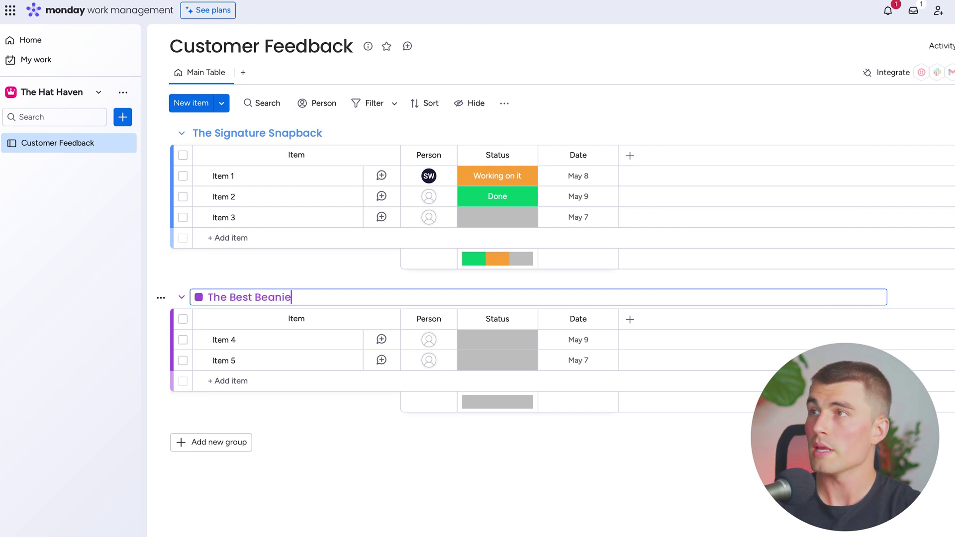
{"action": "key", "text": "Return"}
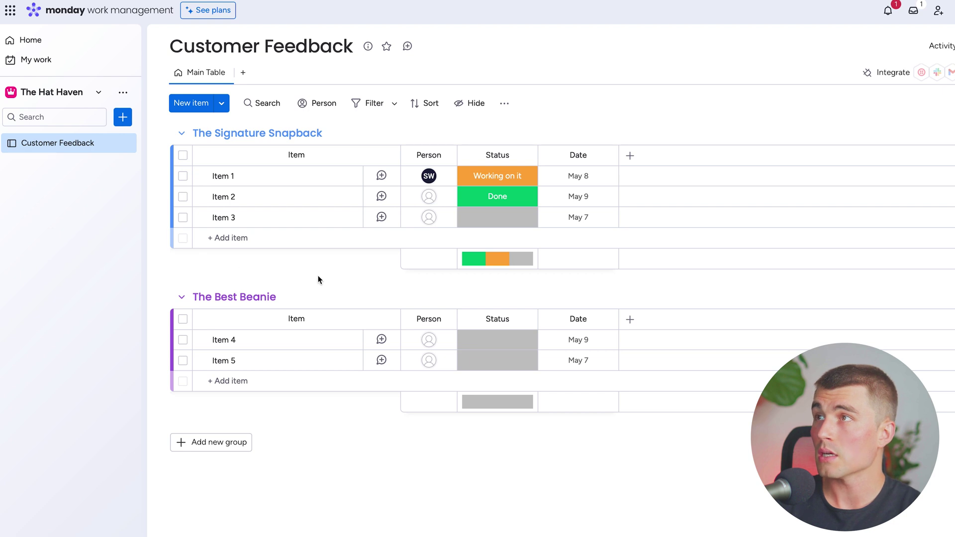
{"action": "left_click_drag", "start_coordinate": [253, 296], "coordinate": [243, 134]}
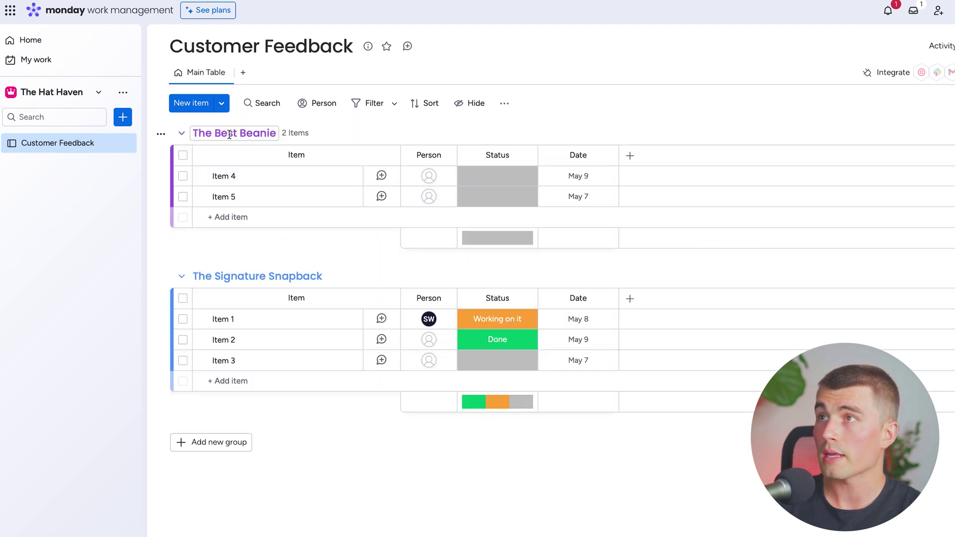
Review the management options of The Best Beanie group, such as duplicating, moving, recolouring, exporting and archiving
{"action": "left_click", "coordinate": [161, 135]}
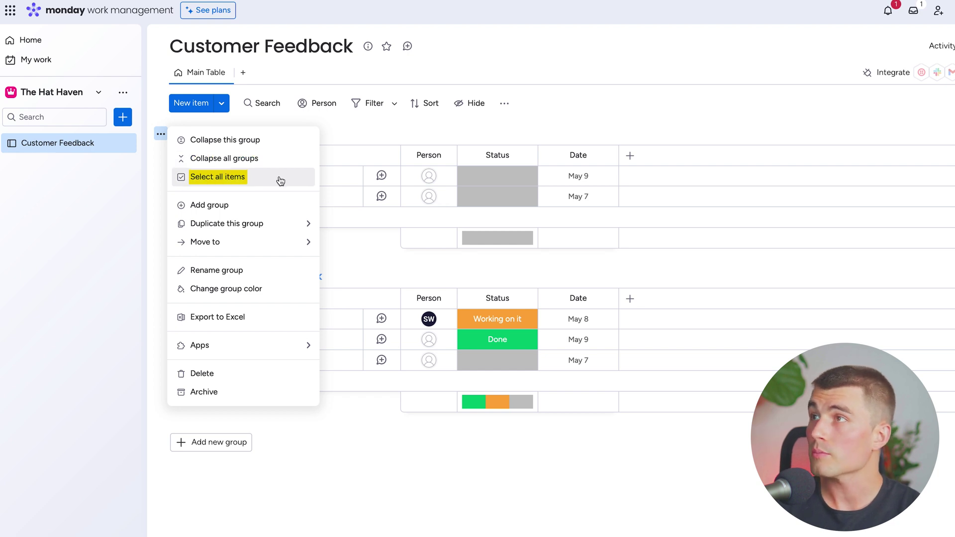
{"action": "mouse_move", "coordinate": [273, 231]}
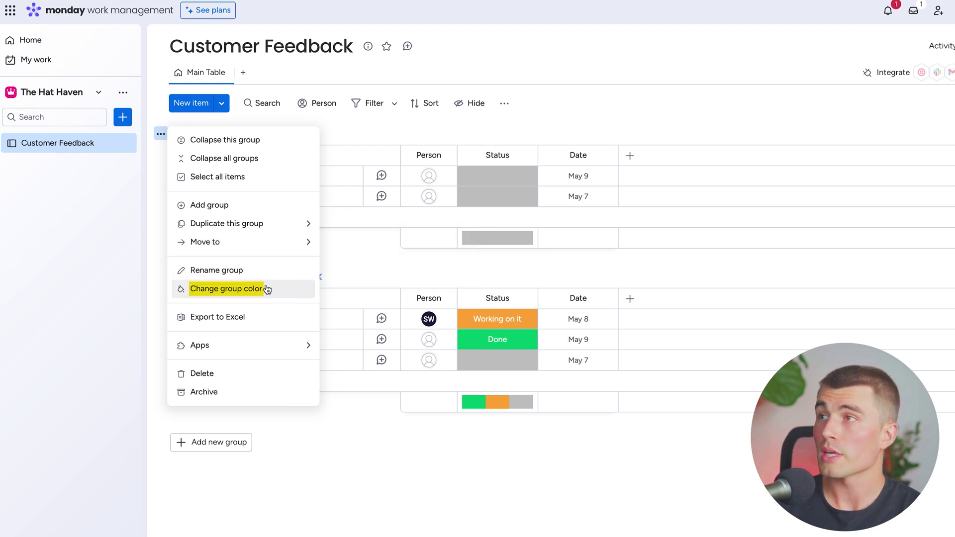
{"action": "mouse_move", "coordinate": [276, 351]}
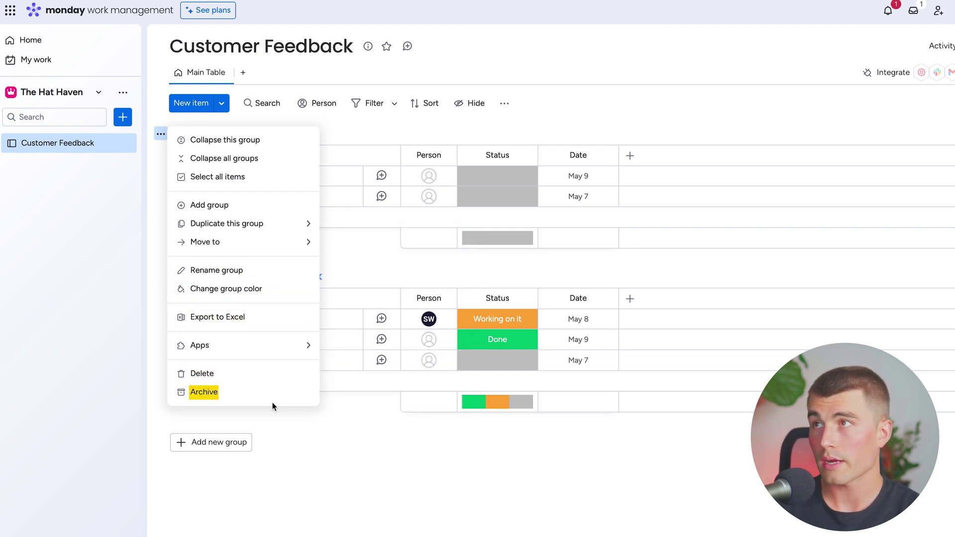
{"action": "key", "text": "Escape"}
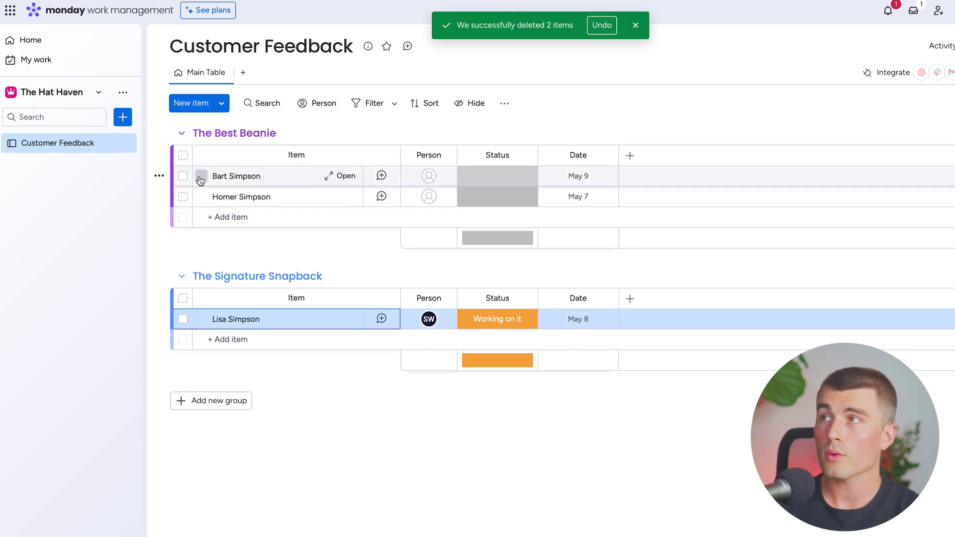
Review the management options of the first item in The Best Beanie group, including moving and duplicating it
{"action": "left_click", "coordinate": [159, 177]}
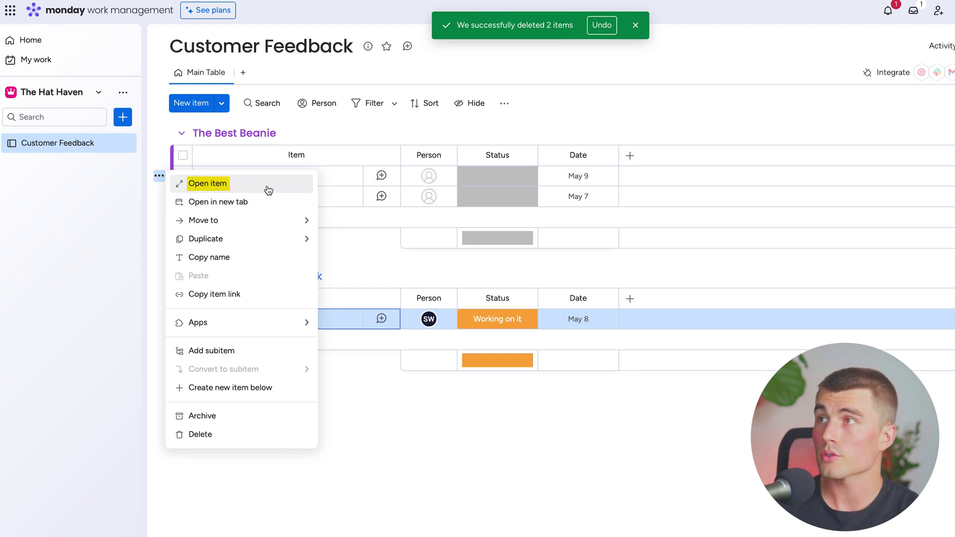
{"action": "mouse_move", "coordinate": [271, 221]}
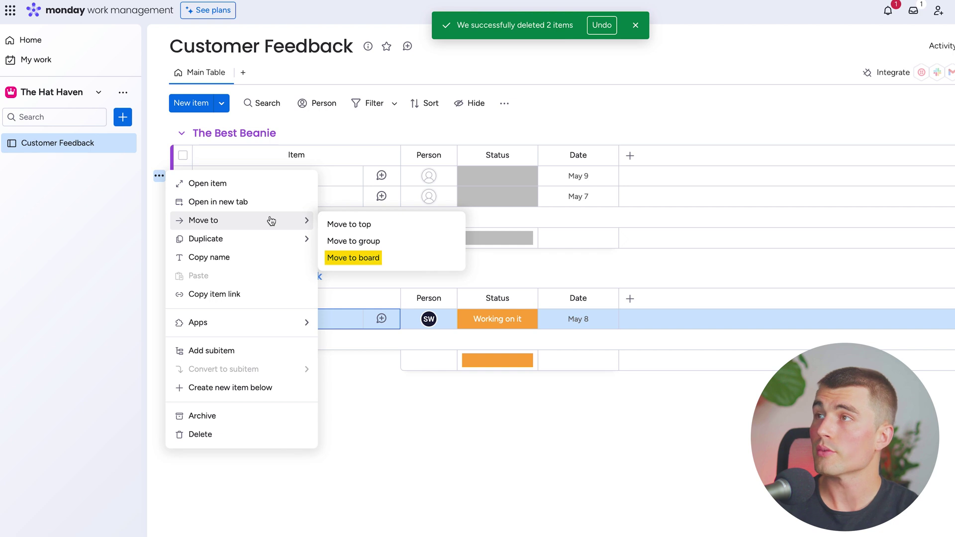
{"action": "mouse_move", "coordinate": [267, 238]}
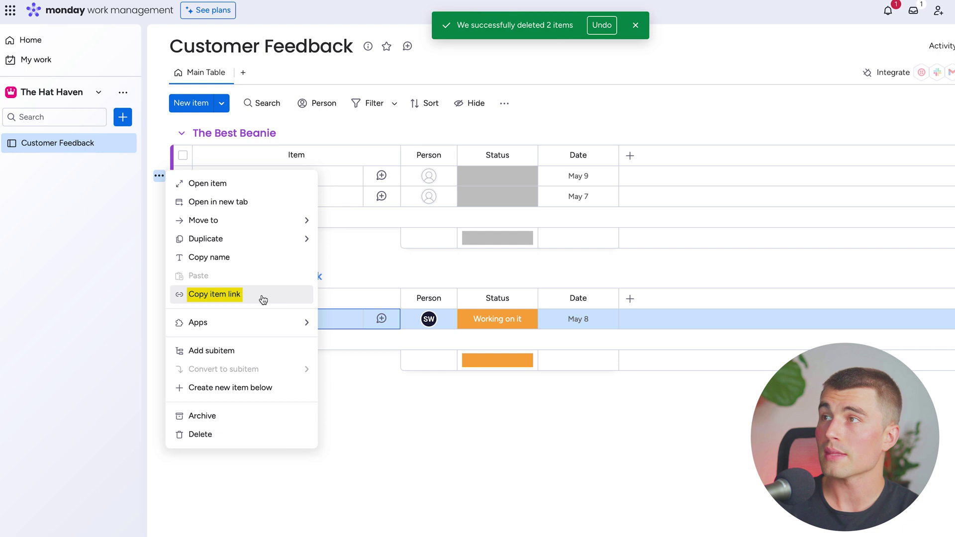
{"action": "mouse_move", "coordinate": [263, 328]}
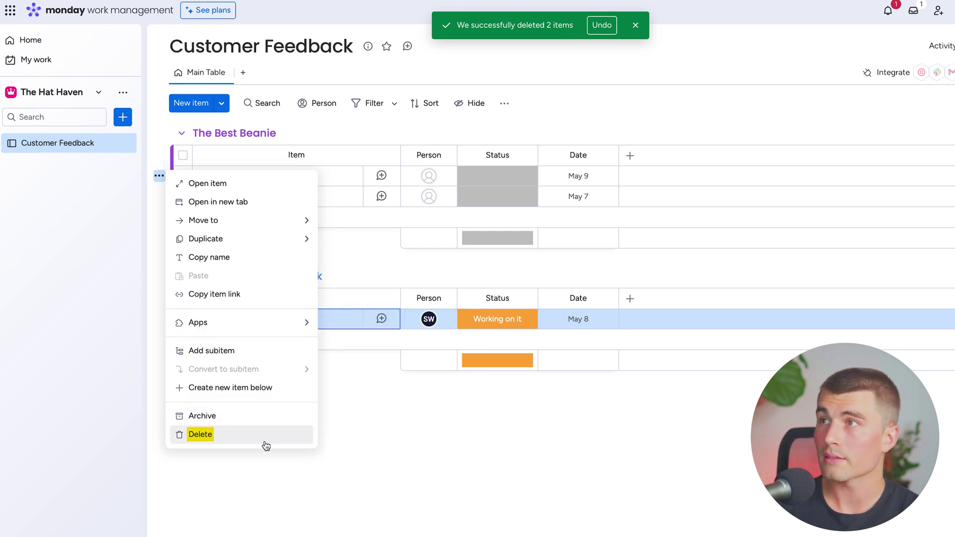
{"action": "left_click", "coordinate": [362, 214]}
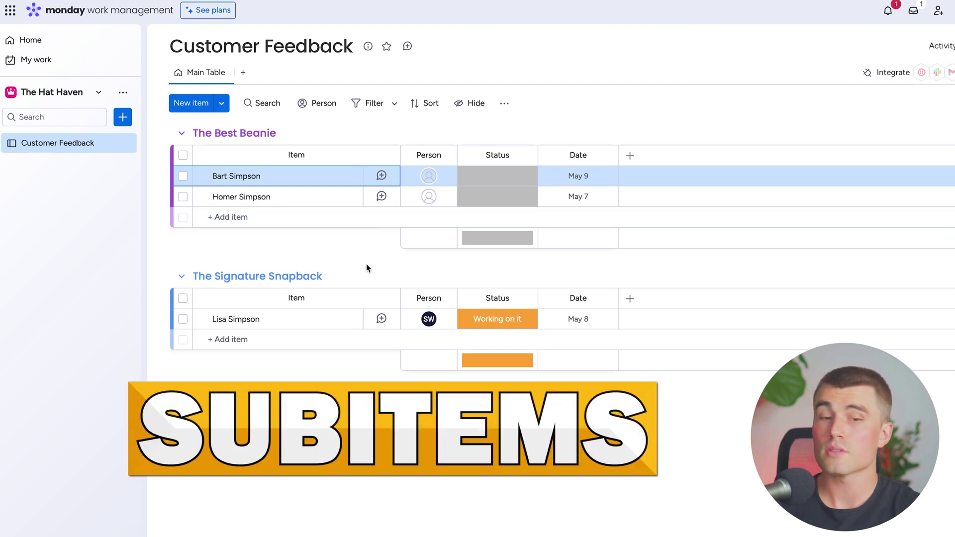
Add a subitem named Subitem test to the first item in The Best Beanie group
{"action": "left_click", "coordinate": [201, 177]}
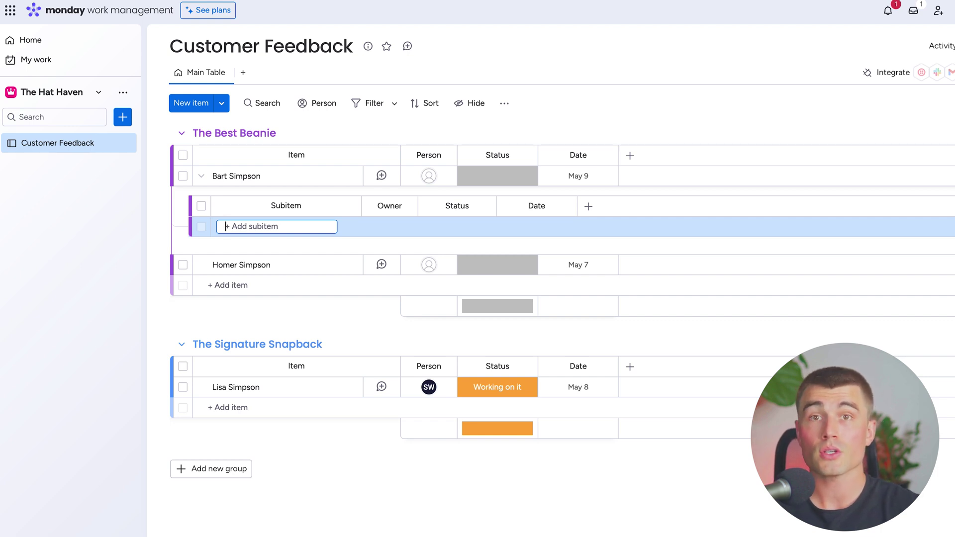
{"action": "type", "text": "Subitem test"}
{"action": "key", "text": "Return"}
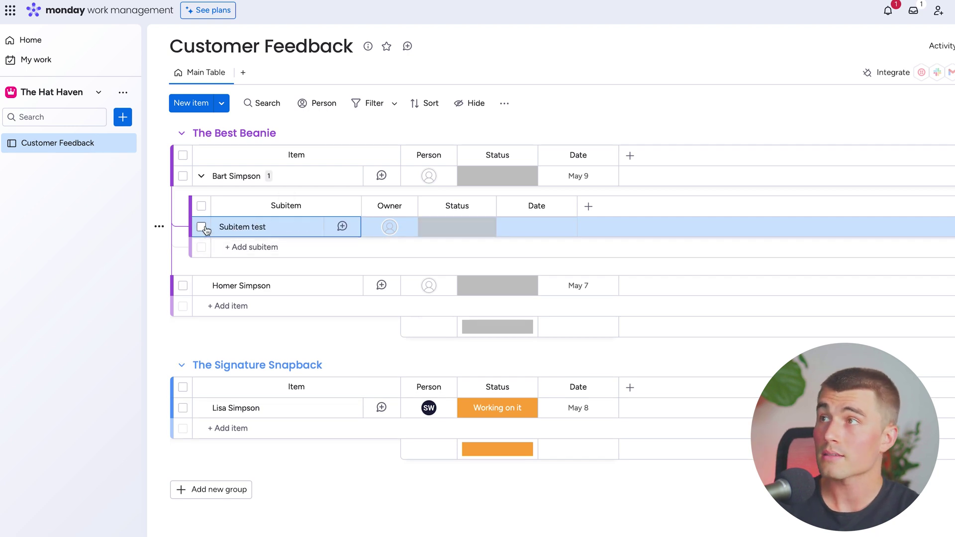
Review the management options of Subitem test, including moving, duplicating, converting and archiving it
{"action": "left_click", "coordinate": [159, 228]}
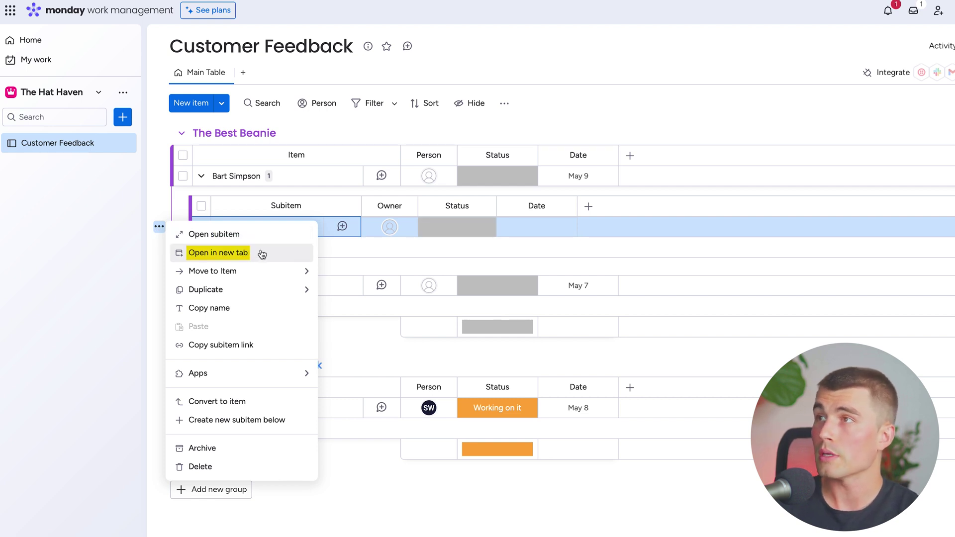
{"action": "mouse_move", "coordinate": [259, 273]}
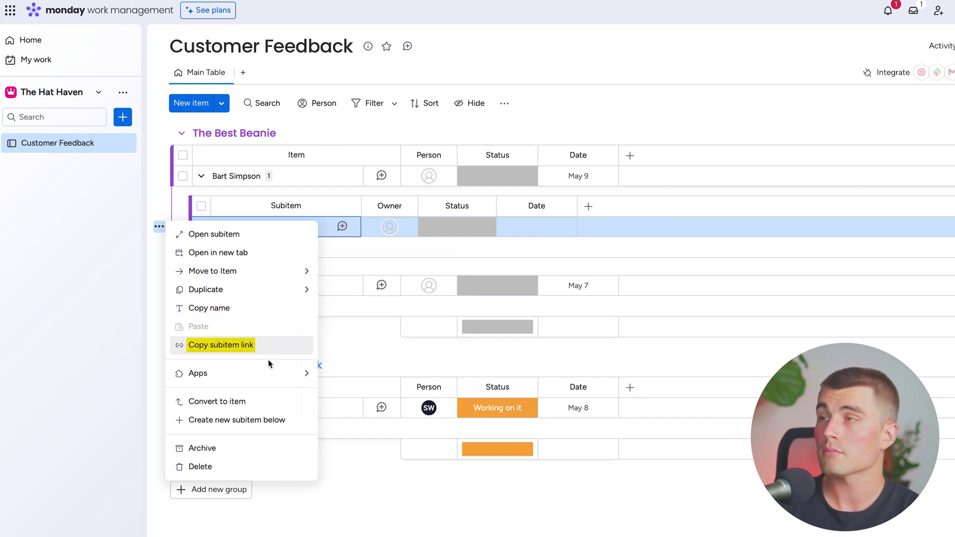
{"action": "mouse_move", "coordinate": [269, 374]}
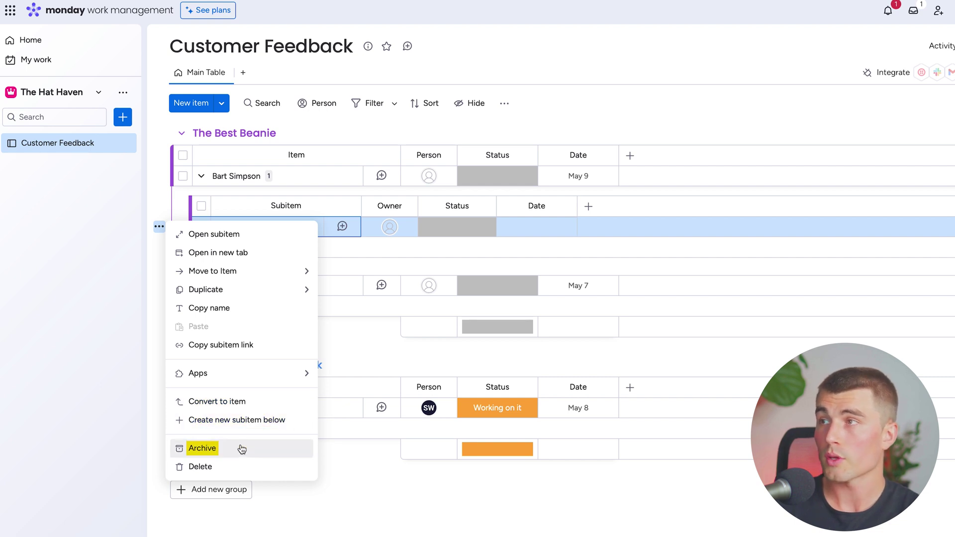
Delete Subitem test from the first item in The Best Beanie group
{"action": "left_click", "coordinate": [201, 210]}
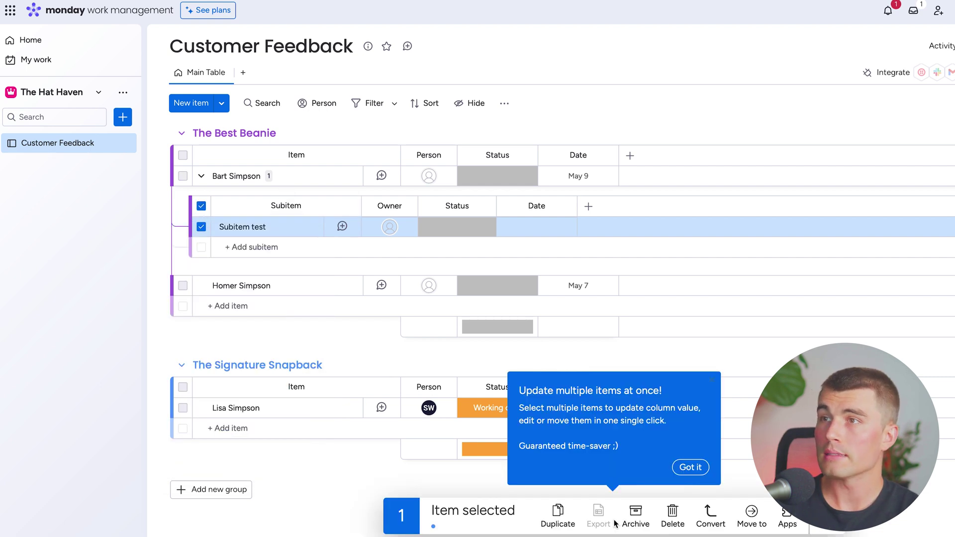
{"action": "left_click", "coordinate": [666, 512]}
{"action": "left_click", "coordinate": [657, 299]}
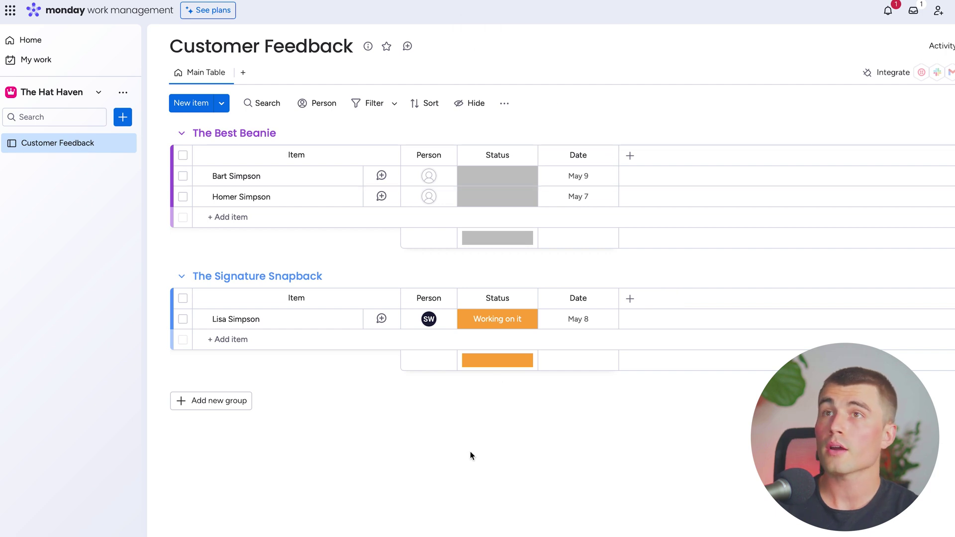
Open the first Best Beanie item and post the update "This is how you create an update."
{"action": "mouse_move", "coordinate": [297, 185]}
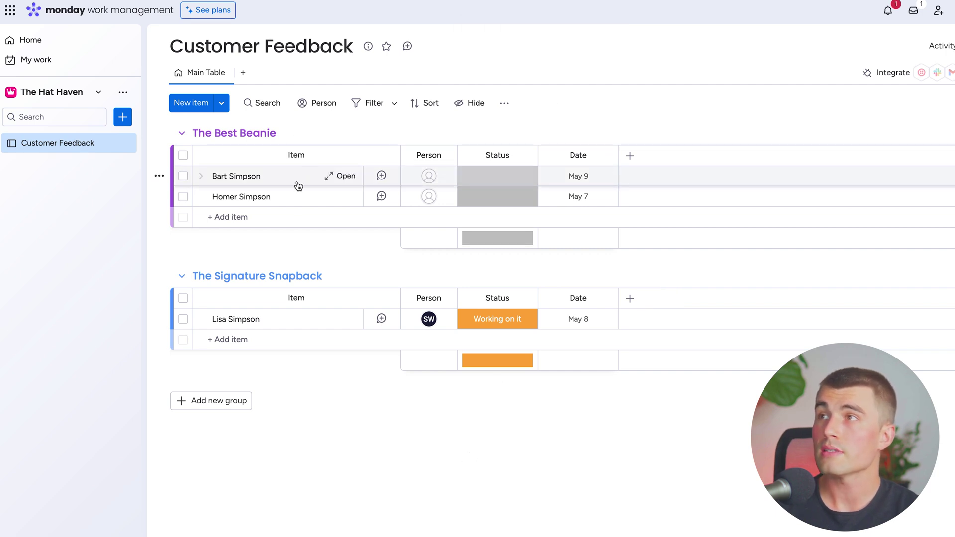
{"action": "left_click", "coordinate": [342, 178]}
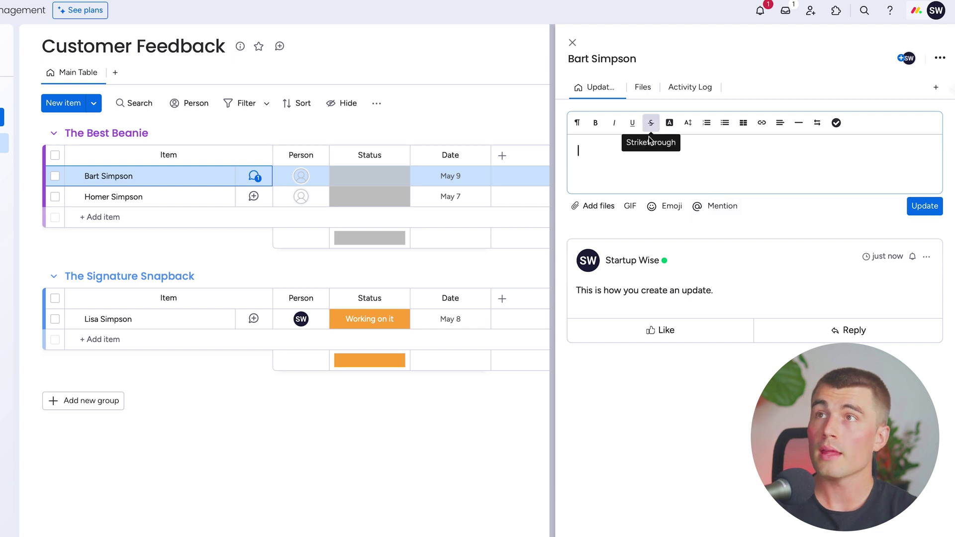
Examine the first Best Beanie item's files and activity log, and reopen its updates from the board
{"action": "left_click", "coordinate": [639, 88]}
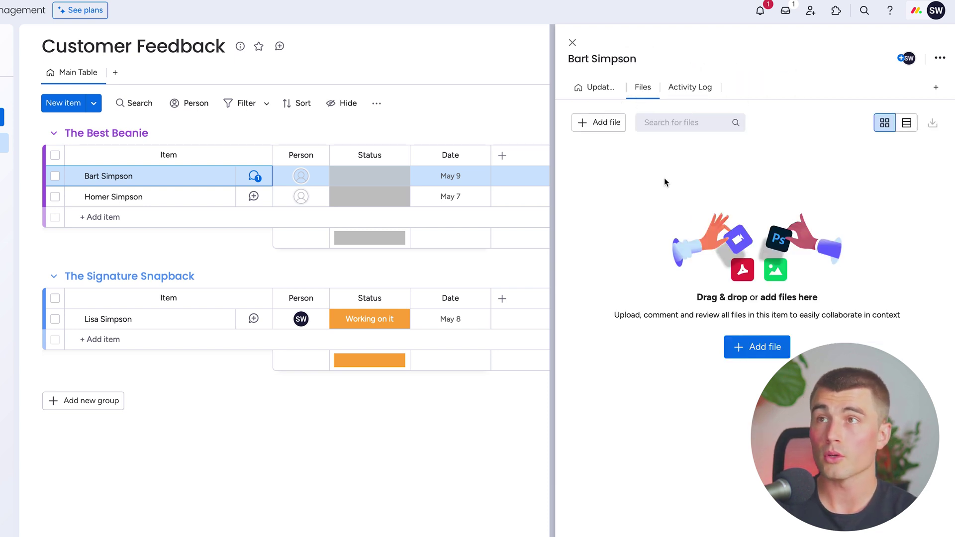
{"action": "left_click", "coordinate": [689, 88]}
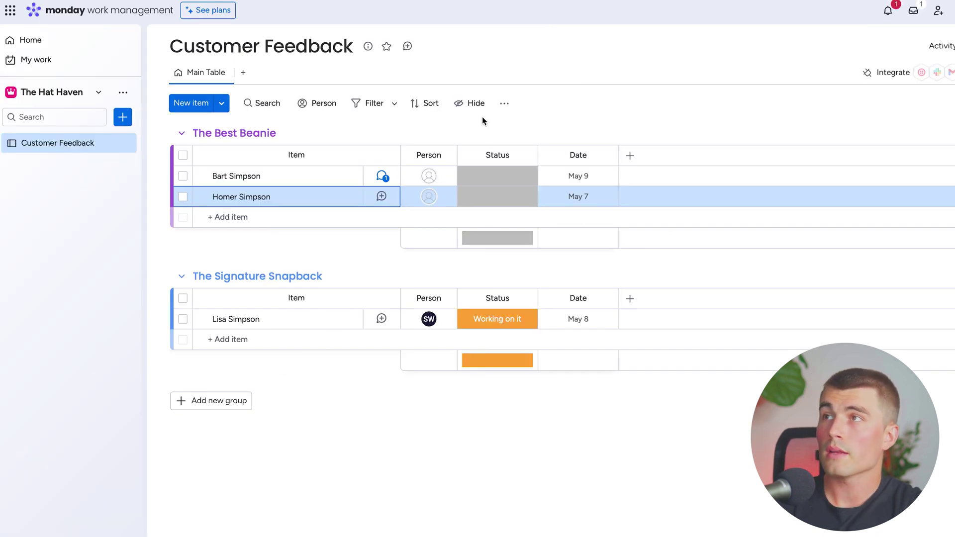
{"action": "left_click", "coordinate": [384, 179]}
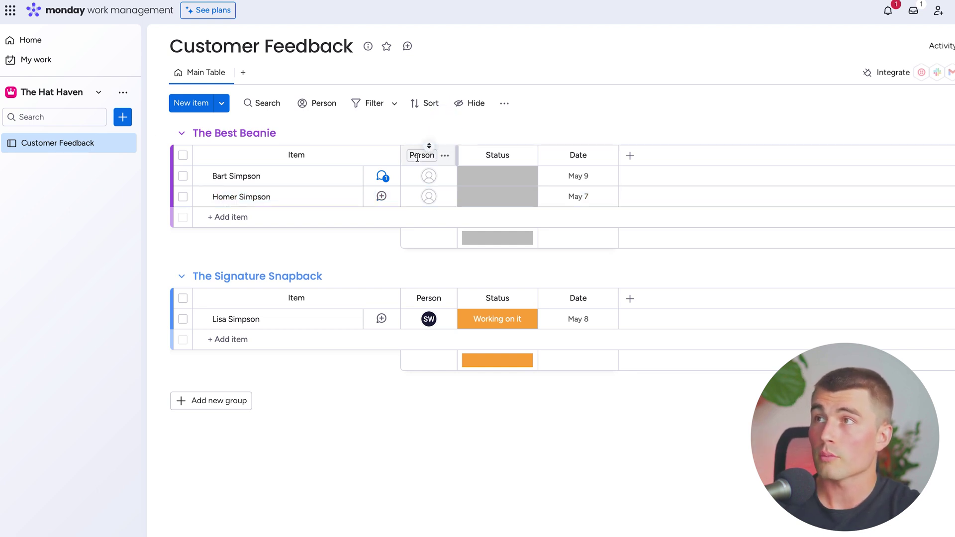
Assign Startup Wise as the person for the first item in The Best Beanie group
{"action": "left_click", "coordinate": [420, 176]}
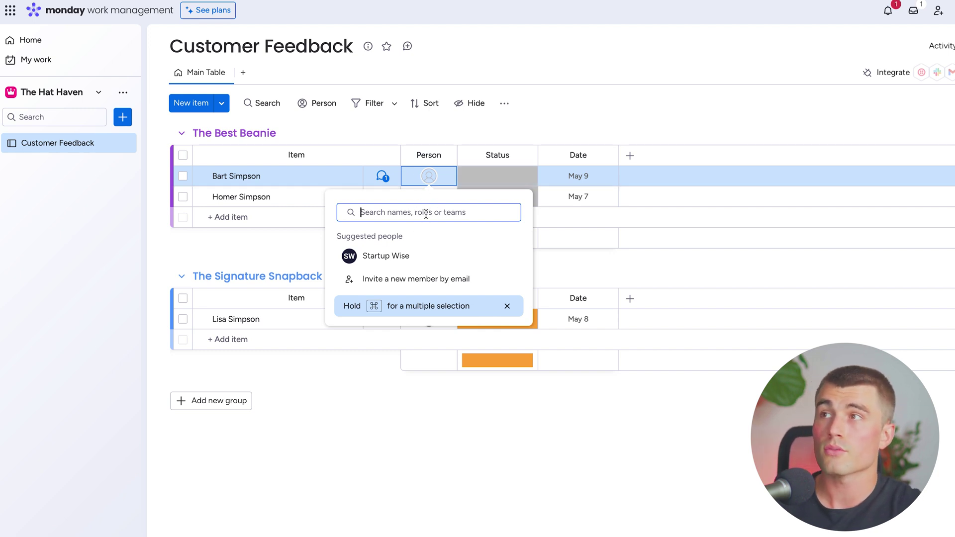
{"action": "left_click", "coordinate": [383, 257]}
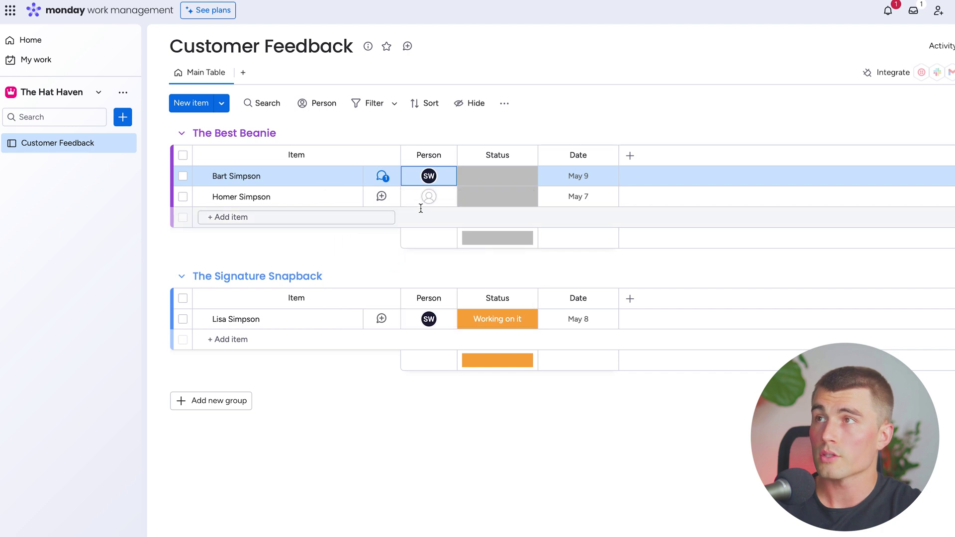
Assign Startup Wise to the second Best Beanie item, and set the first item's status to Working on it and the second's to Stuck
{"action": "left_click", "coordinate": [421, 199]}
{"action": "left_click", "coordinate": [368, 273]}
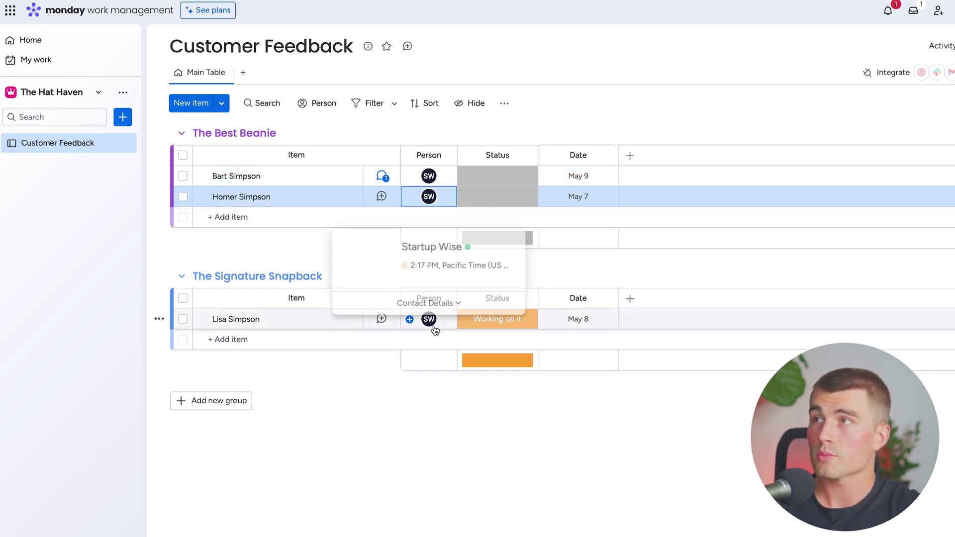
{"action": "left_click", "coordinate": [497, 176]}
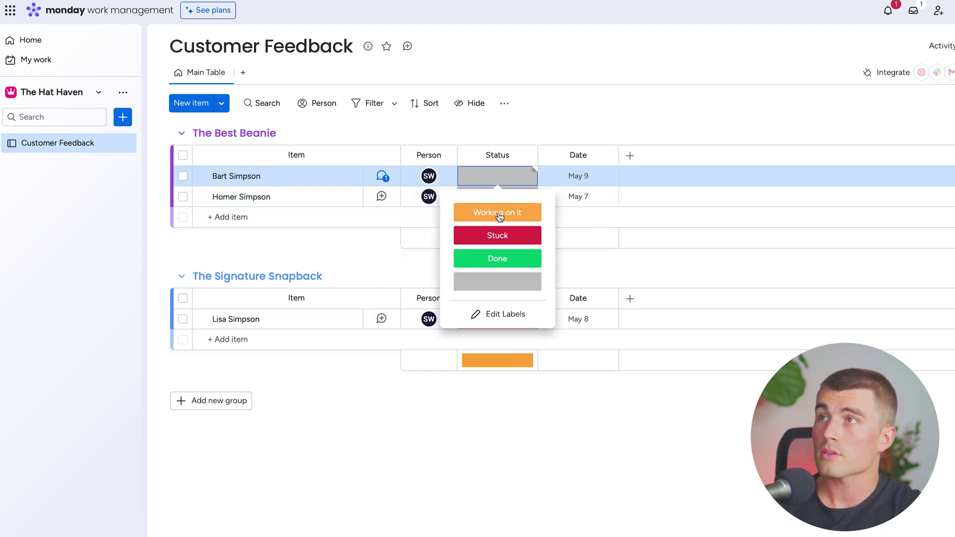
{"action": "left_click", "coordinate": [499, 217]}
{"action": "left_click", "coordinate": [499, 198]}
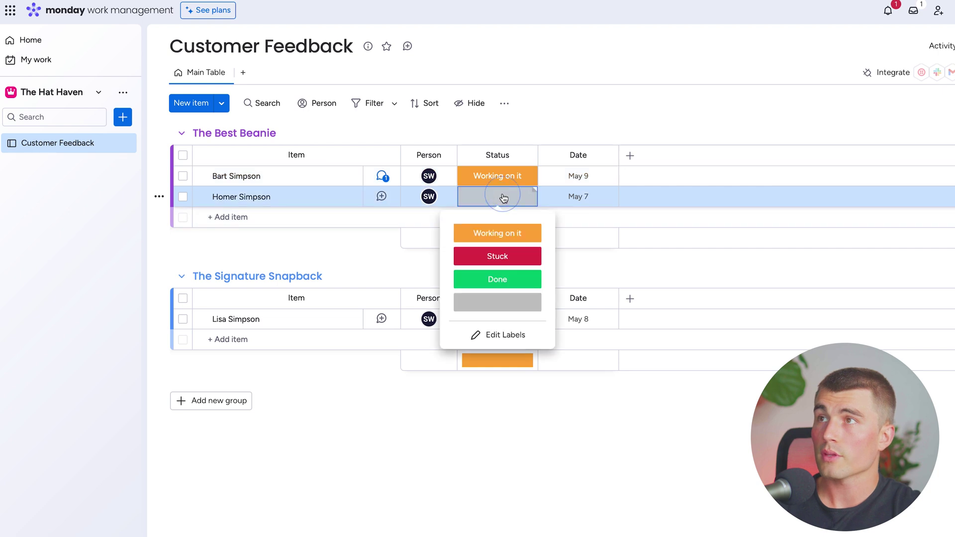
{"action": "left_click", "coordinate": [500, 256]}
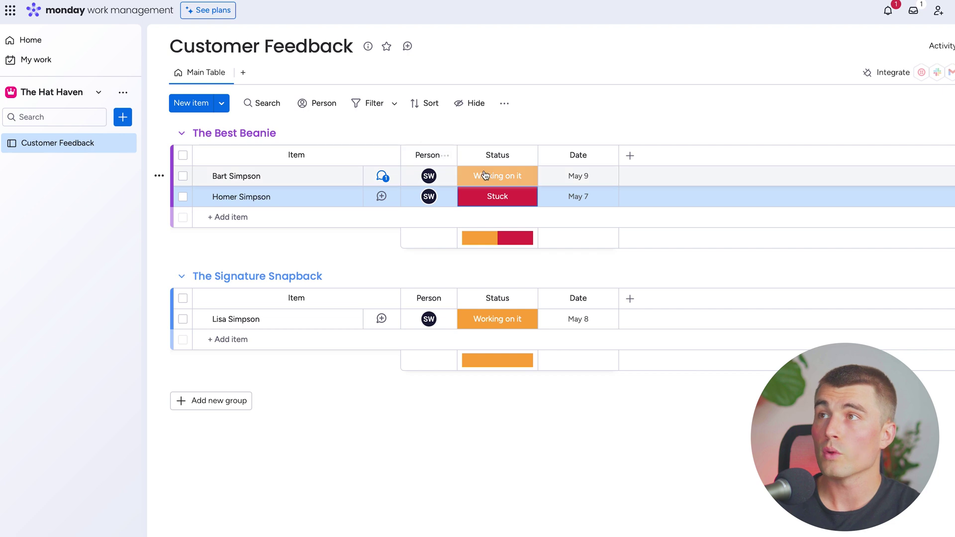
Add a third item with a customer's full name to The Best Beanie group and set its status to Working on it
{"action": "left_click", "coordinate": [243, 213]}
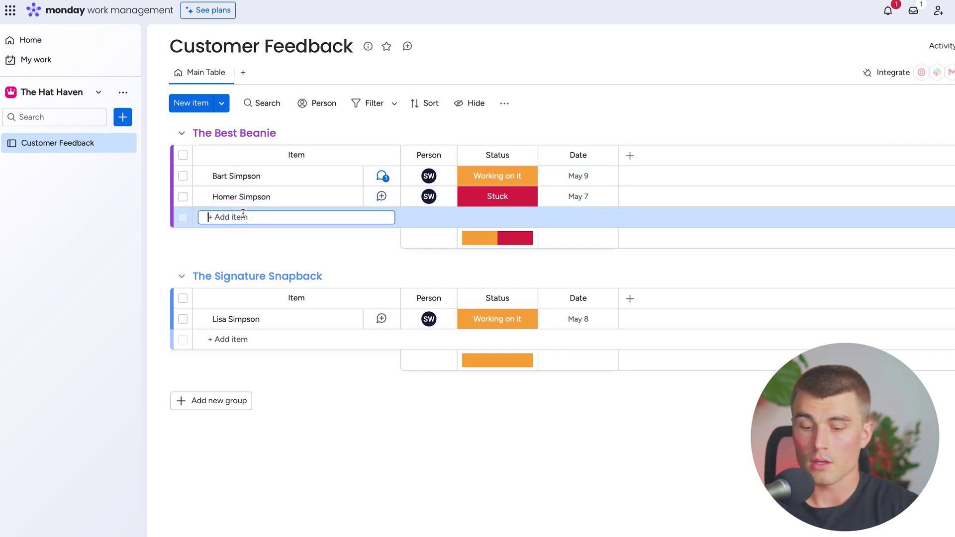
{"action": "type", "text": "Marge Simpson"}
{"action": "key", "text": "Return"}
{"action": "left_click", "coordinate": [512, 217]}
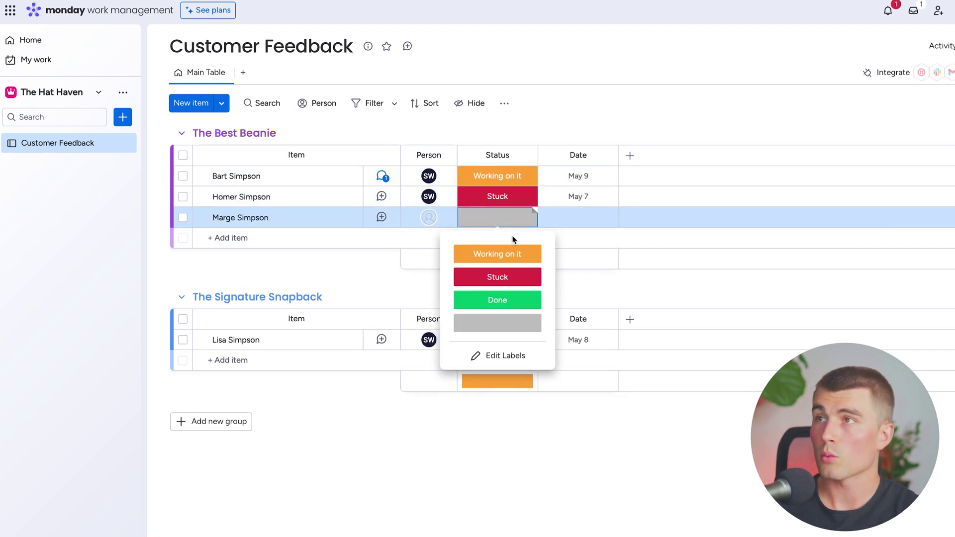
{"action": "left_click", "coordinate": [512, 254]}
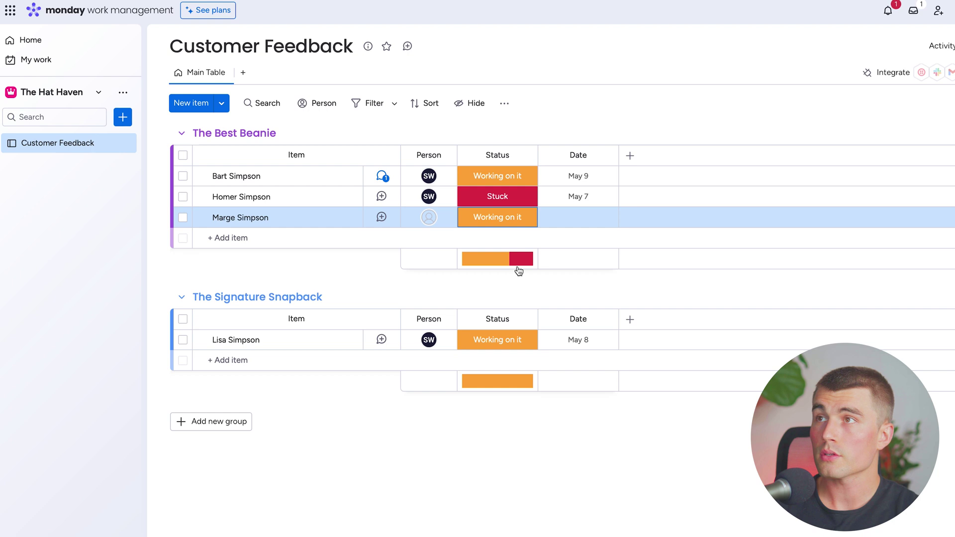
Change the status of the third item in The Best Beanie group to Done
{"action": "mouse_move", "coordinate": [493, 265]}
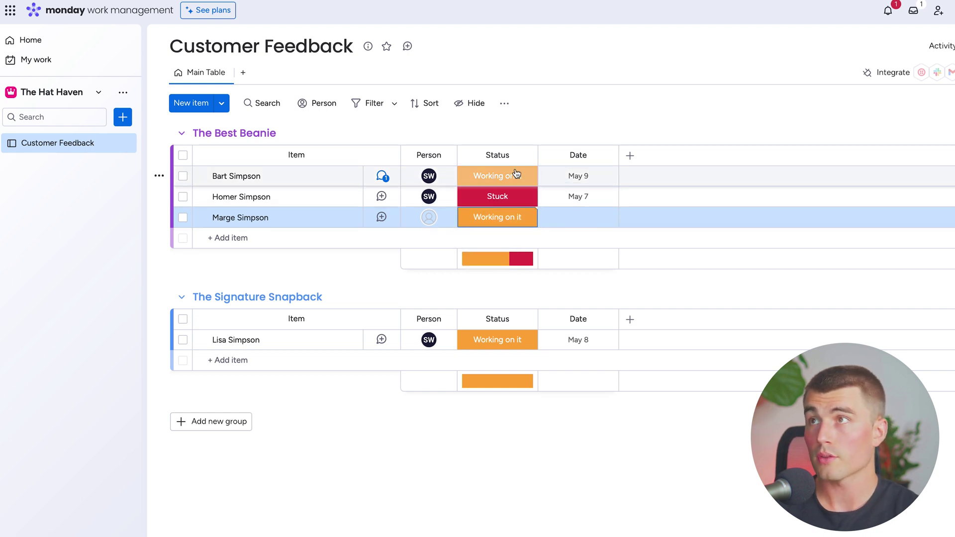
{"action": "left_click", "coordinate": [516, 216]}
{"action": "left_click", "coordinate": [490, 298]}
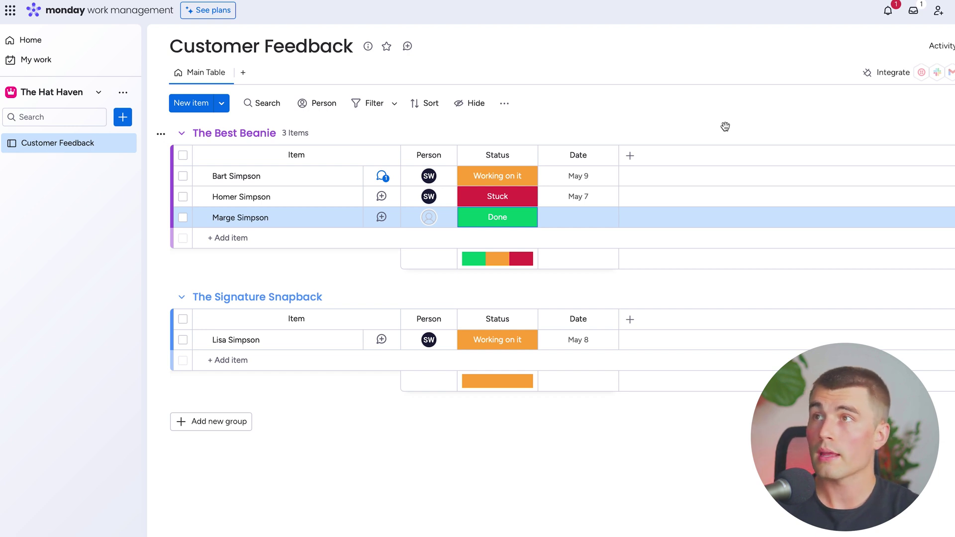
Browse the Column Center's full range of column types and add a Text column to the board
{"action": "left_click", "coordinate": [630, 155]}
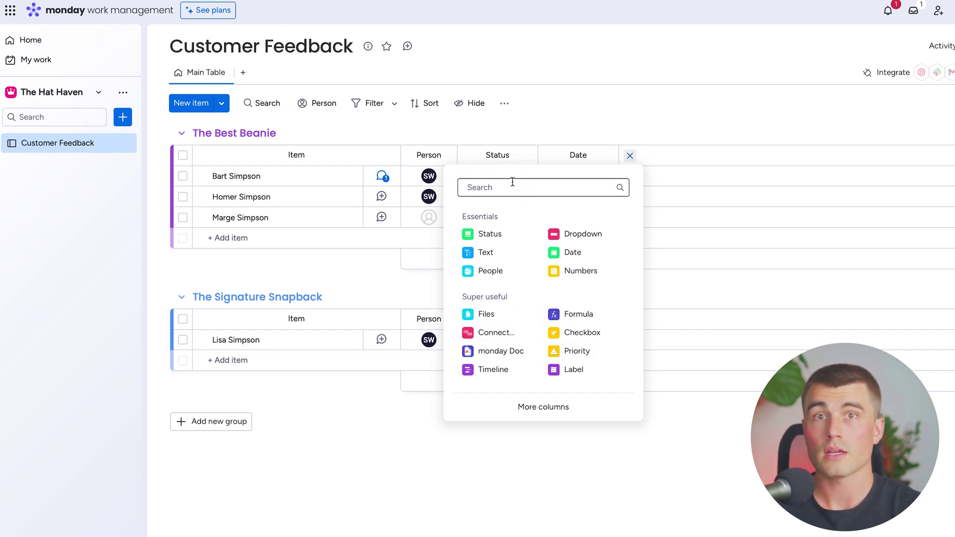
{"action": "left_click", "coordinate": [542, 408]}
{"action": "scroll", "coordinate": [572, 329], "scroll_direction": "down", "scroll_amount": 6}
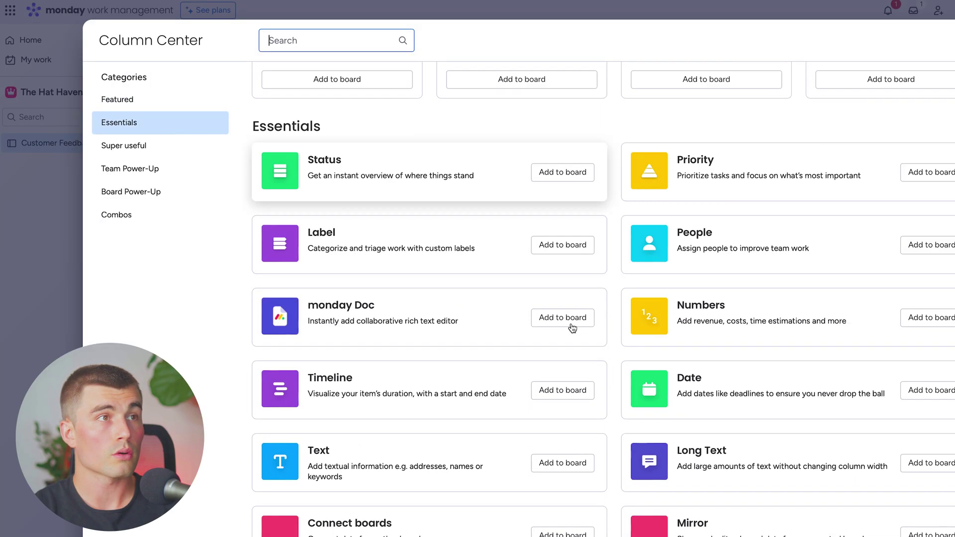
{"action": "scroll", "coordinate": [571, 328], "scroll_direction": "down", "scroll_amount": 15}
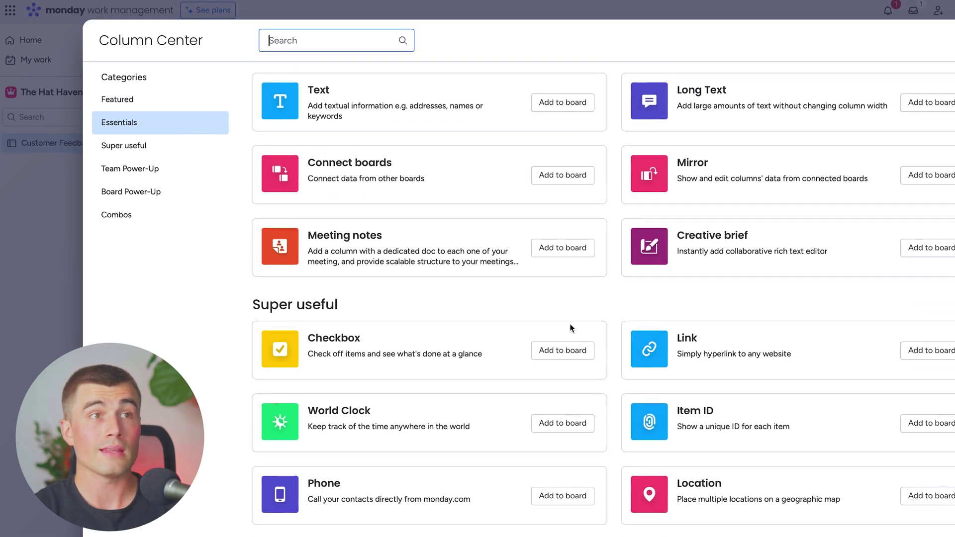
{"action": "scroll", "coordinate": [570, 330], "scroll_direction": "down", "scroll_amount": 3}
{"action": "scroll", "coordinate": [566, 333], "scroll_direction": "up", "scroll_amount": 16}
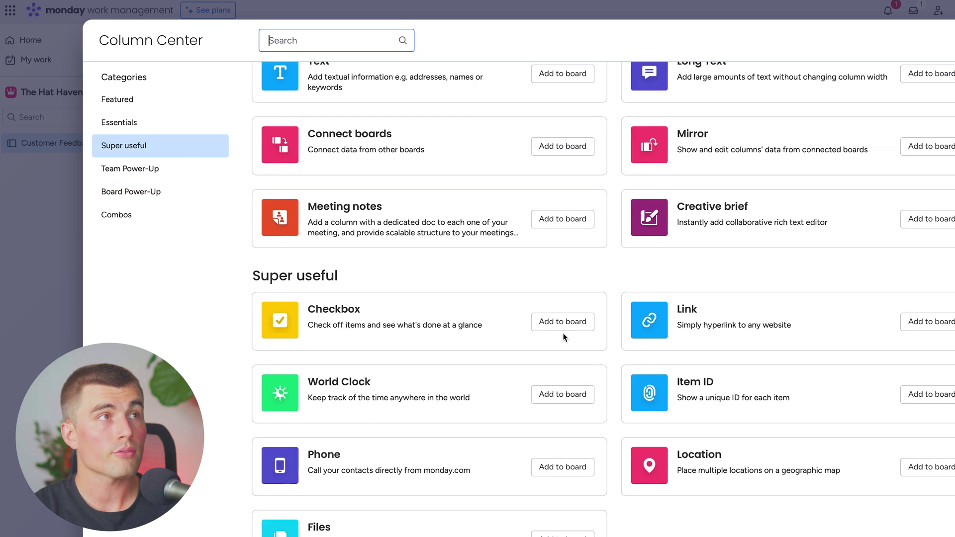
{"action": "scroll", "coordinate": [561, 336], "scroll_direction": "up", "scroll_amount": 2}
{"action": "scroll", "coordinate": [561, 335], "scroll_direction": "down", "scroll_amount": 5}
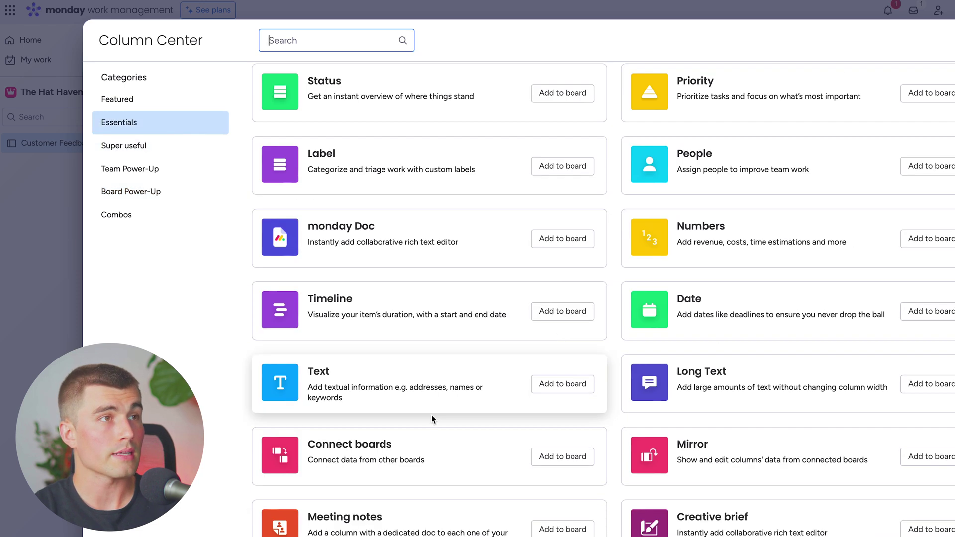
{"action": "left_click", "coordinate": [555, 385]}
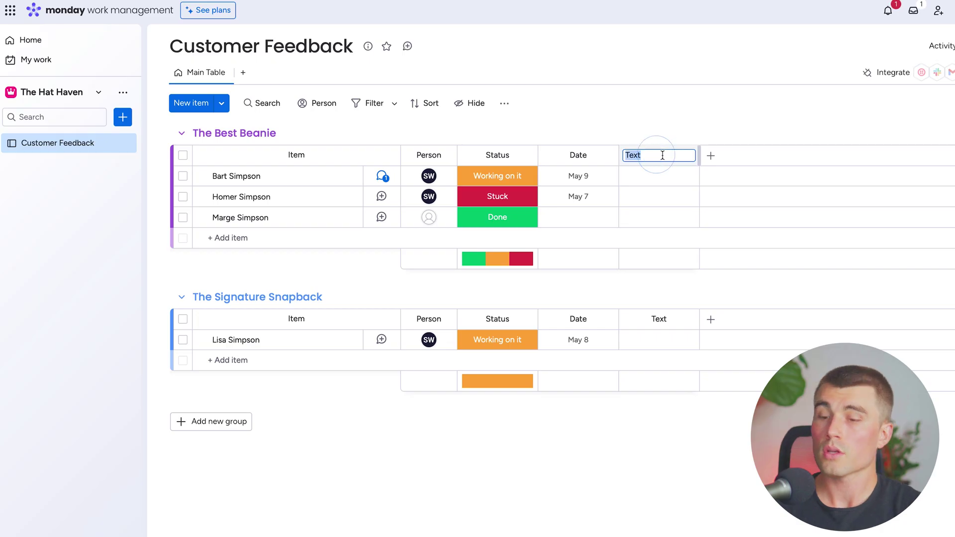
Name the new text column Customer Feedback and widen it so its full title fits
{"action": "type", "text": "Customer Feedback"}
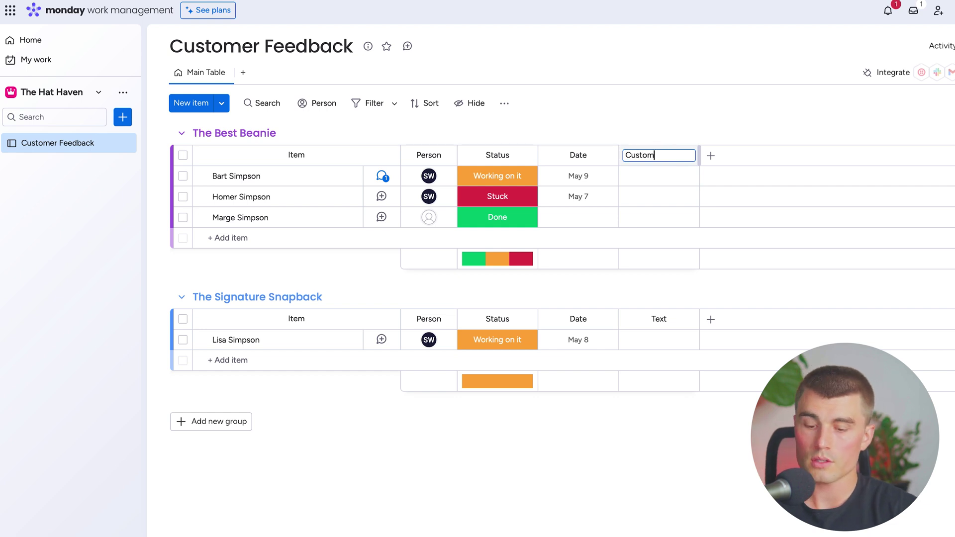
{"action": "key", "text": "Return"}
{"action": "left_click_drag", "start_coordinate": [698, 155], "coordinate": [804, 152]}
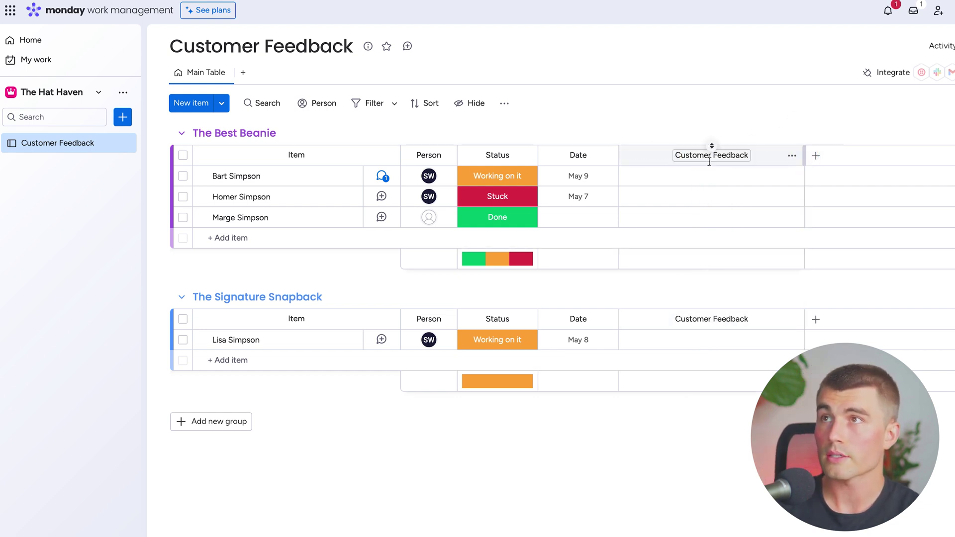
Examine the Customer Feedback column's options for settings, filtering, sorting, duplicating, adding a column, changing type and renaming
{"action": "left_click", "coordinate": [694, 177]}
{"action": "left_click", "coordinate": [704, 108]}
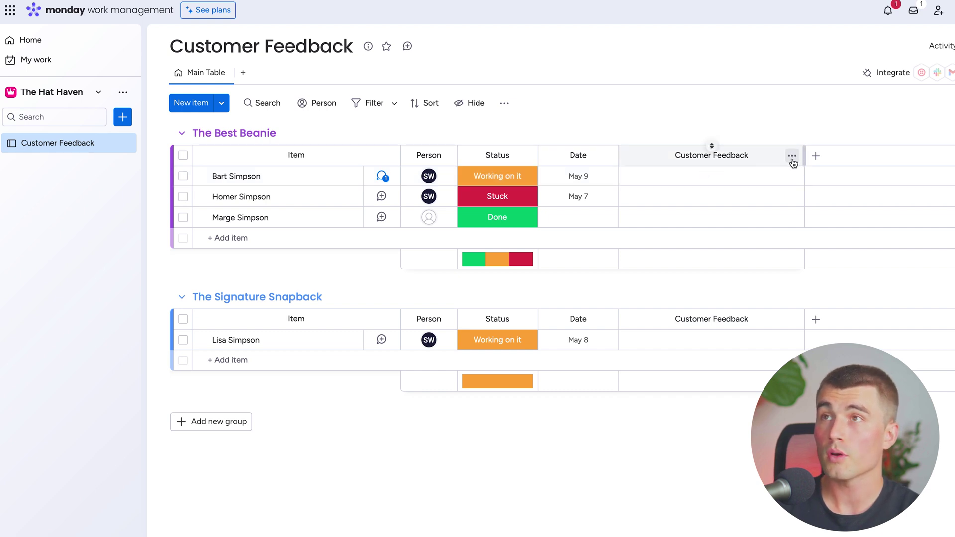
{"action": "left_click", "coordinate": [792, 158]}
{"action": "mouse_move", "coordinate": [738, 179]}
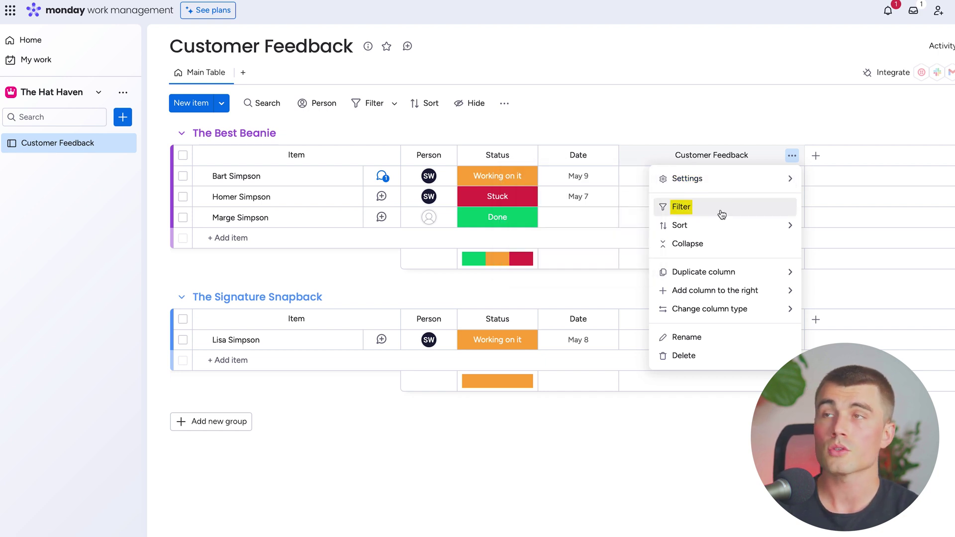
{"action": "mouse_move", "coordinate": [721, 233]}
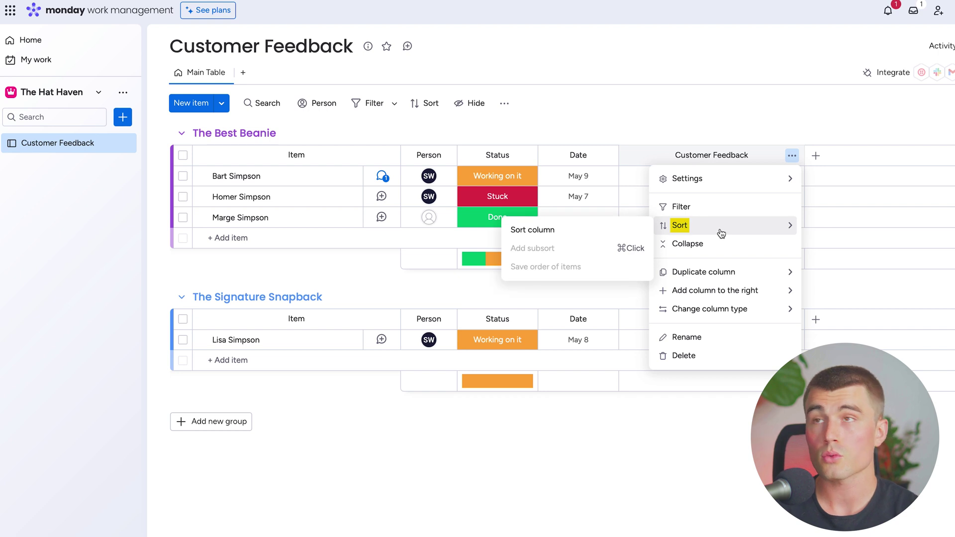
{"action": "mouse_move", "coordinate": [691, 277]}
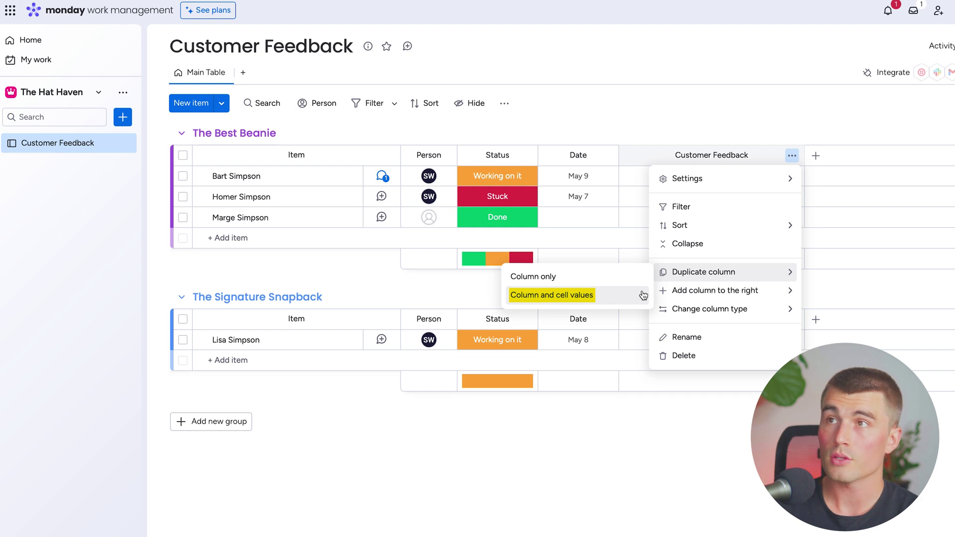
{"action": "mouse_move", "coordinate": [768, 294]}
{"action": "mouse_move", "coordinate": [755, 313]}
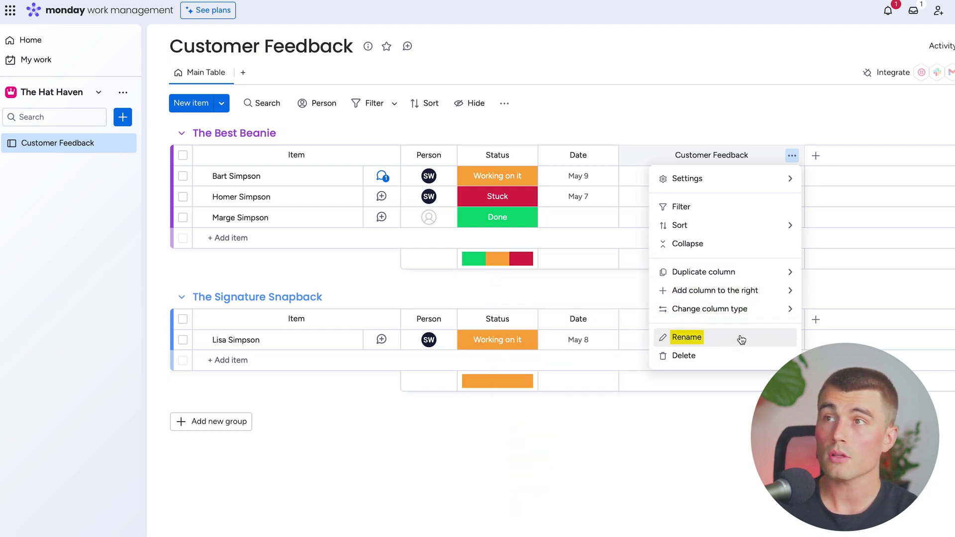
{"action": "left_click", "coordinate": [749, 459]}
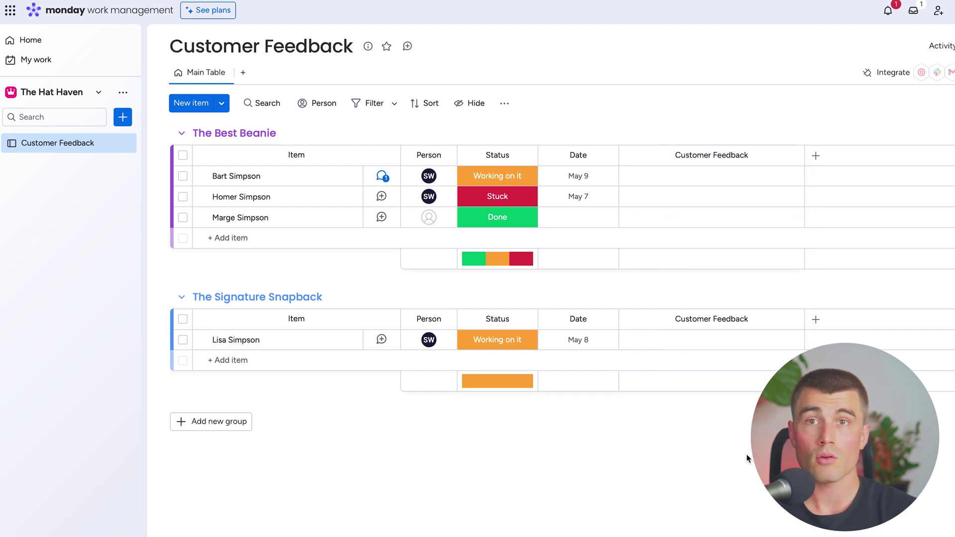
Open the Template center for The Hat Haven workspace and browse its categories and work management templates
{"action": "left_click", "coordinate": [123, 119]}
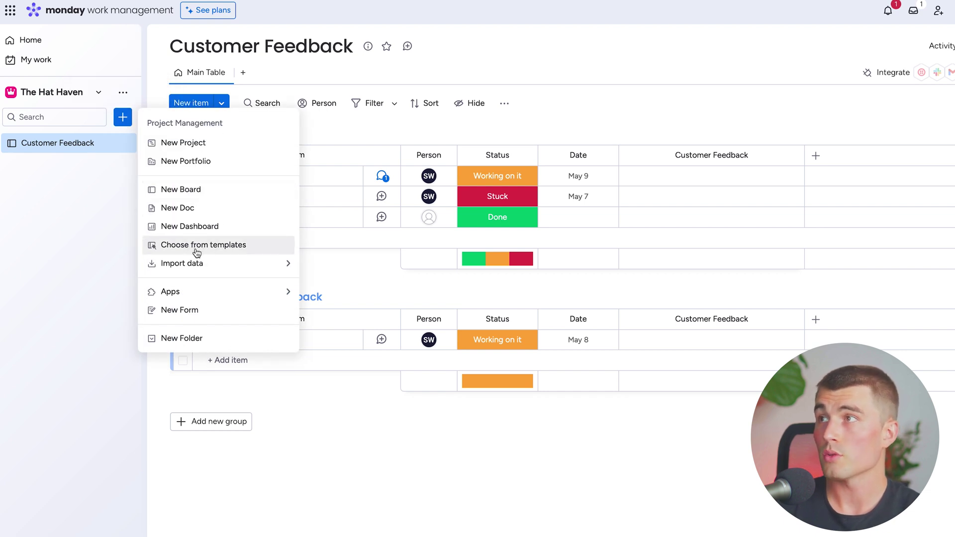
{"action": "left_click", "coordinate": [244, 249]}
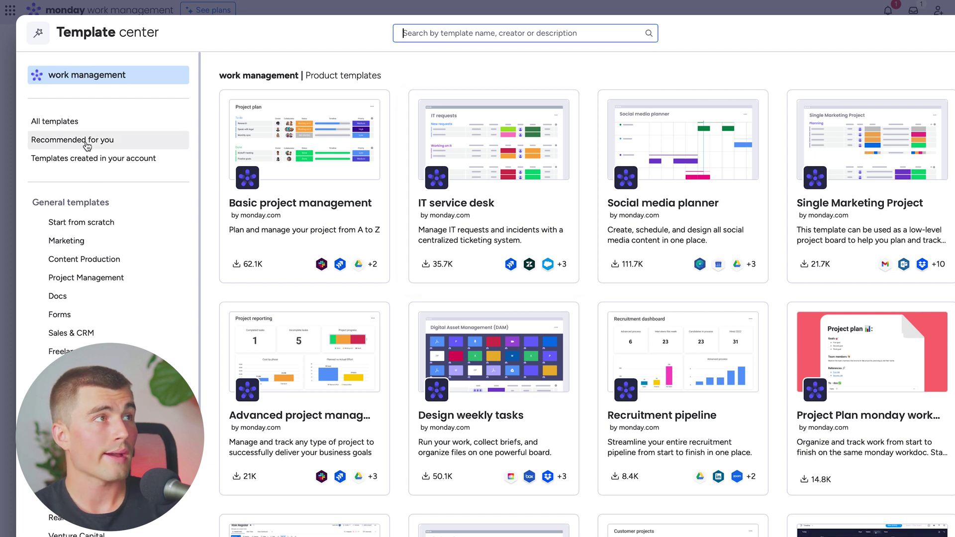
{"action": "scroll", "coordinate": [135, 224], "scroll_direction": "down", "scroll_amount": 3}
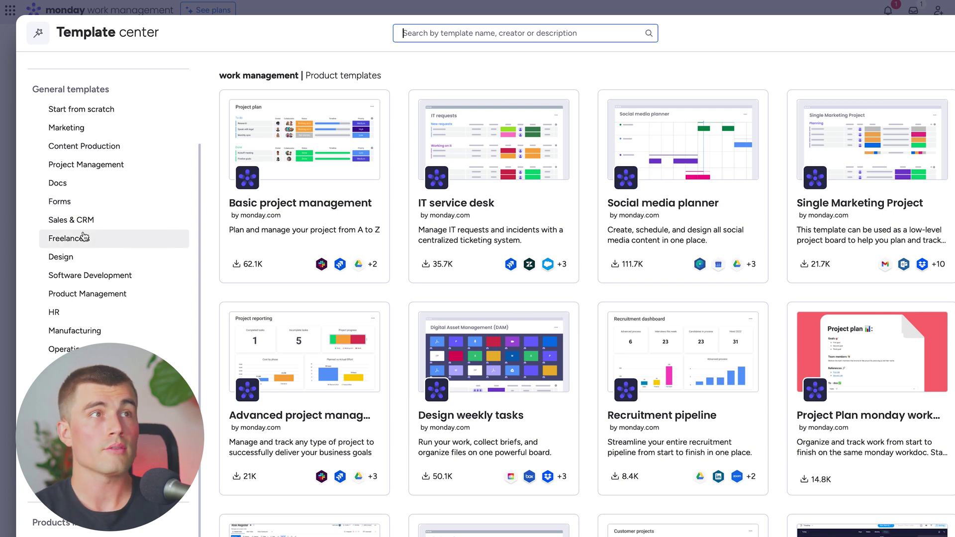
{"action": "scroll", "coordinate": [402, 274], "scroll_direction": "down", "scroll_amount": 1}
{"action": "scroll", "coordinate": [400, 271], "scroll_direction": "down", "scroll_amount": 1}
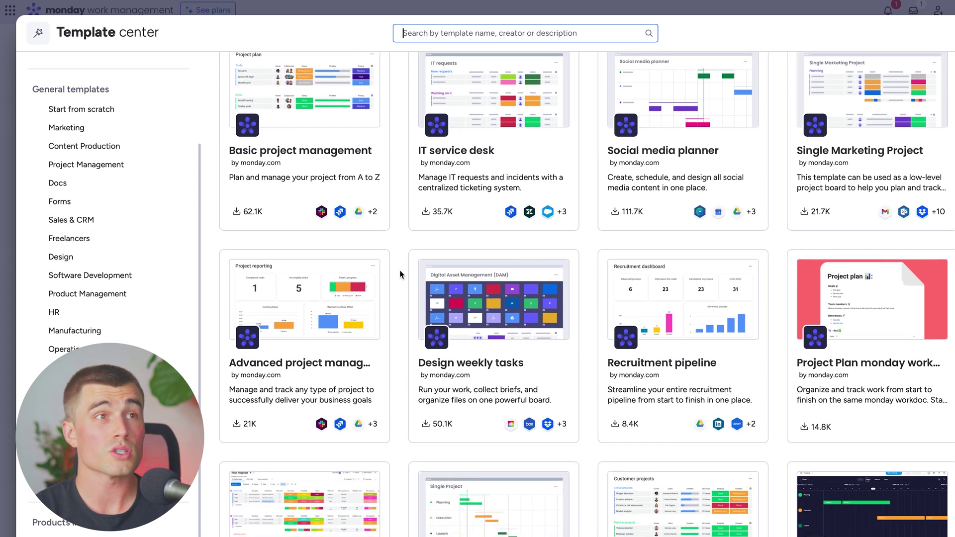
{"action": "scroll", "coordinate": [395, 271], "scroll_direction": "down", "scroll_amount": 6}
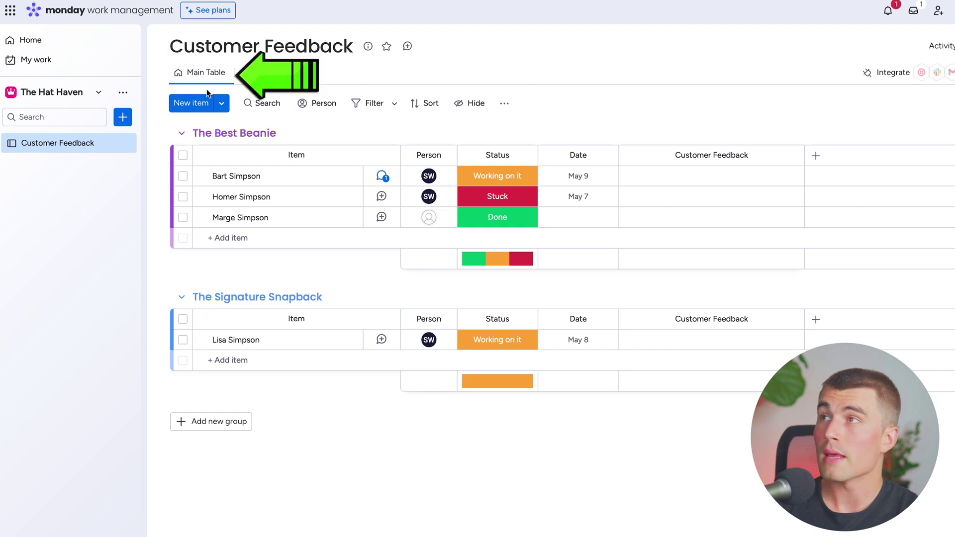
Open the choices for adding a board view, and examine the Customer Feedback form's questions in the form builder
{"action": "left_click", "coordinate": [243, 72]}
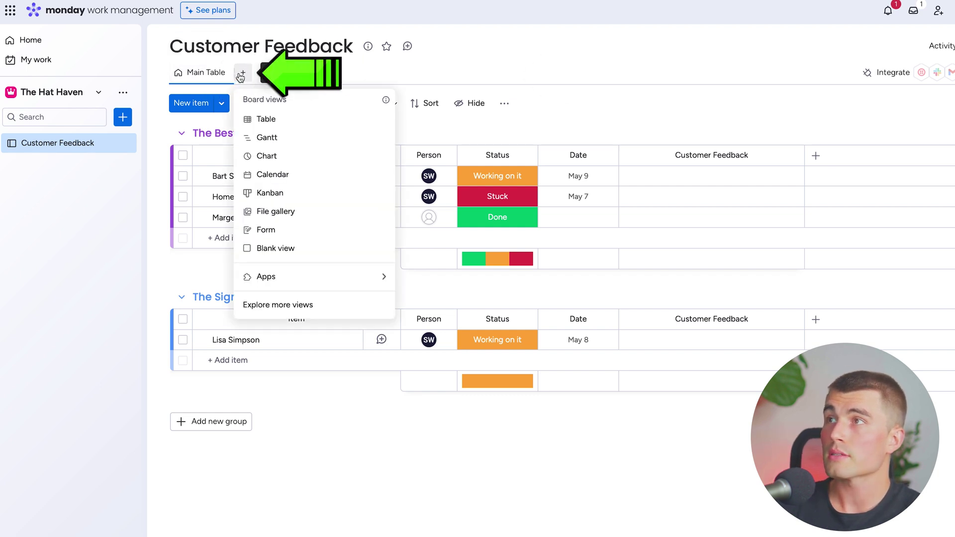
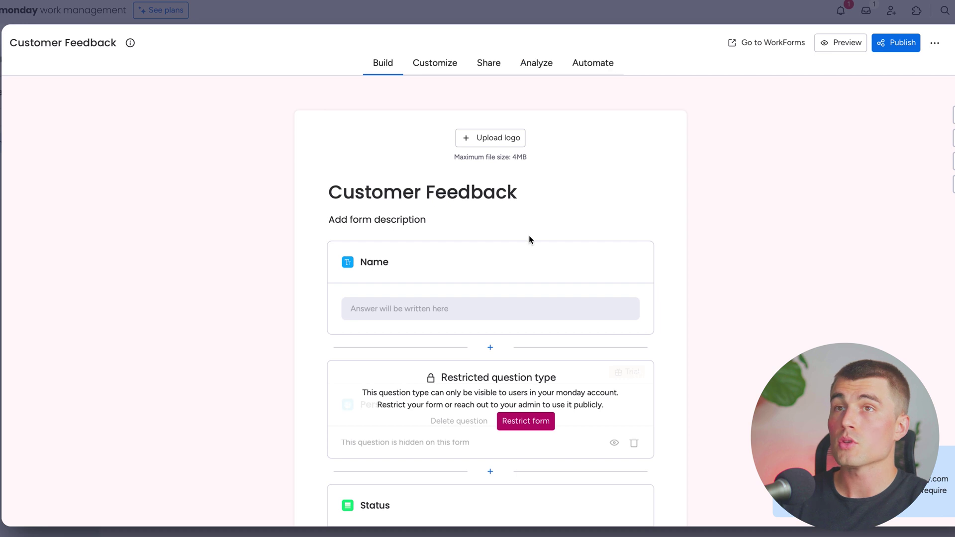
{"action": "scroll", "coordinate": [714, 290], "scroll_direction": "down", "scroll_amount": 2}
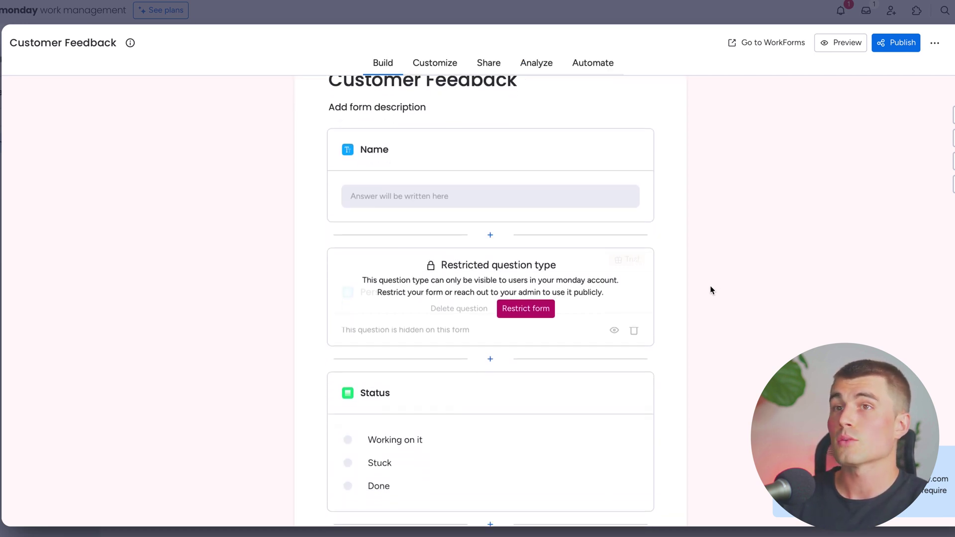
{"action": "scroll", "coordinate": [711, 290], "scroll_direction": "down", "scroll_amount": 1}
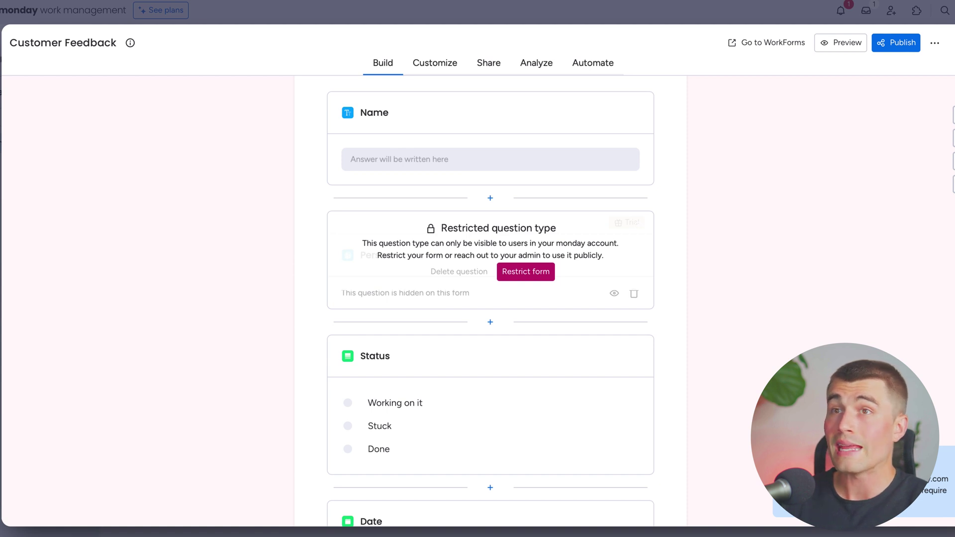
{"action": "scroll", "coordinate": [610, 362], "scroll_direction": "up", "scroll_amount": 3}
{"action": "scroll", "coordinate": [610, 362], "scroll_direction": "down", "scroll_amount": 1}
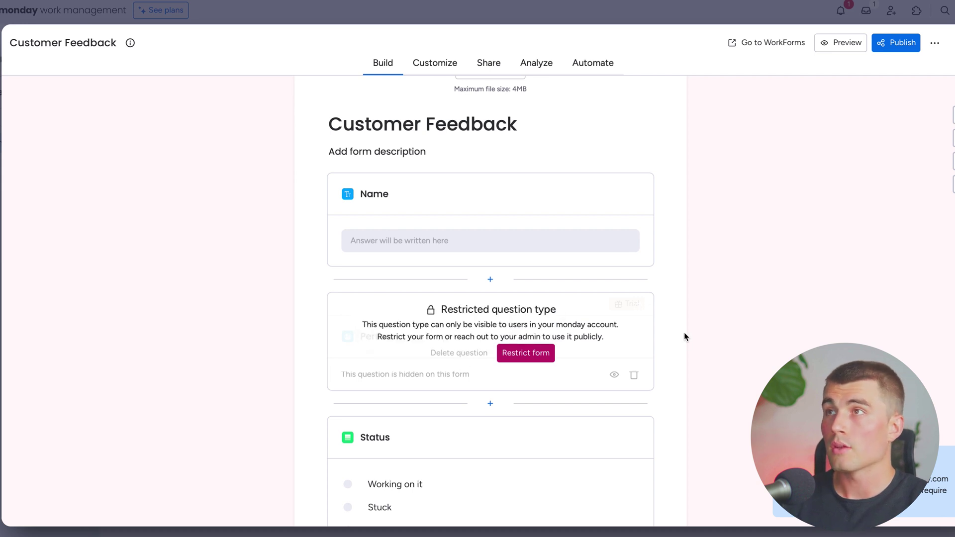
{"action": "scroll", "coordinate": [711, 343], "scroll_direction": "up", "scroll_amount": 1}
{"action": "scroll", "coordinate": [657, 337], "scroll_direction": "up", "scroll_amount": 1}
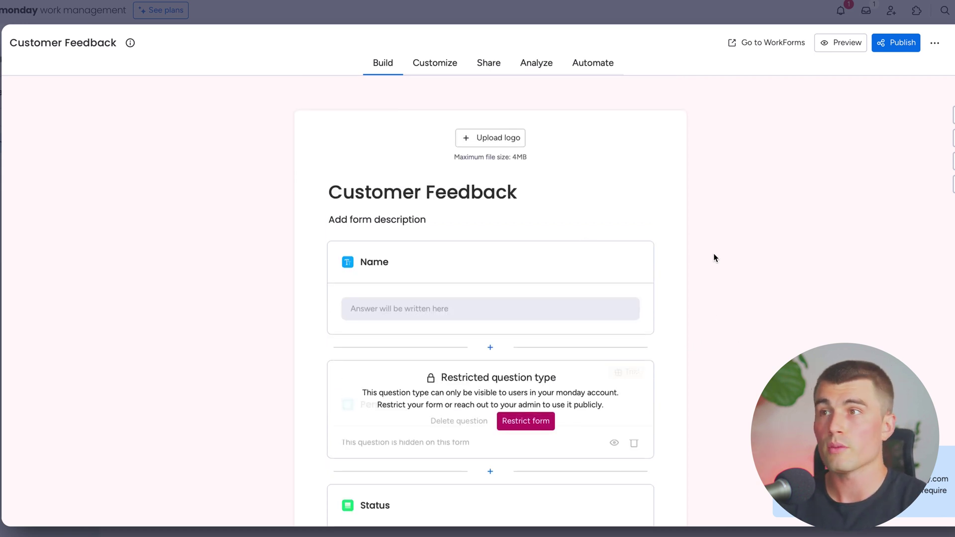
{"action": "scroll", "coordinate": [712, 252], "scroll_direction": "down", "scroll_amount": 1}
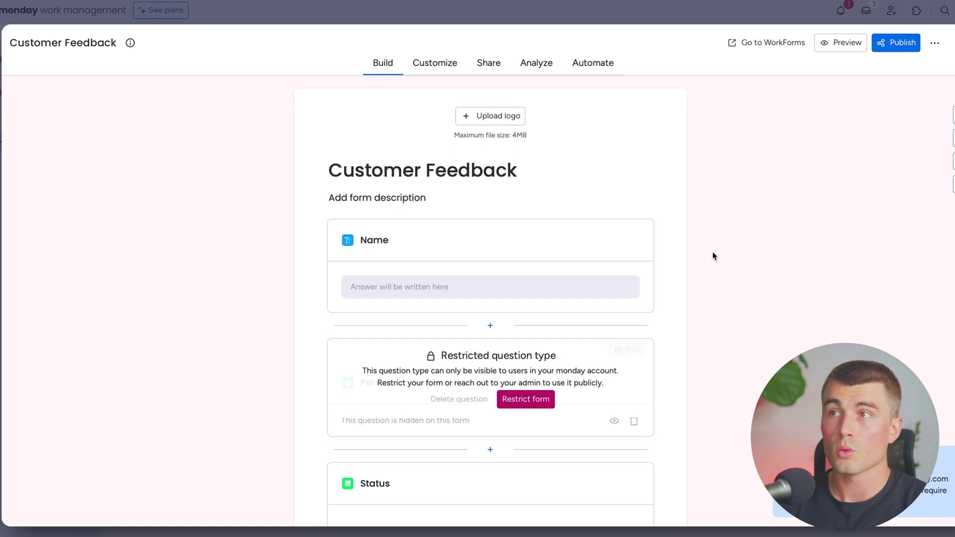
Restrict the Customer Feedback form to account members and hide its Person and Status questions
{"action": "left_click", "coordinate": [523, 401]}
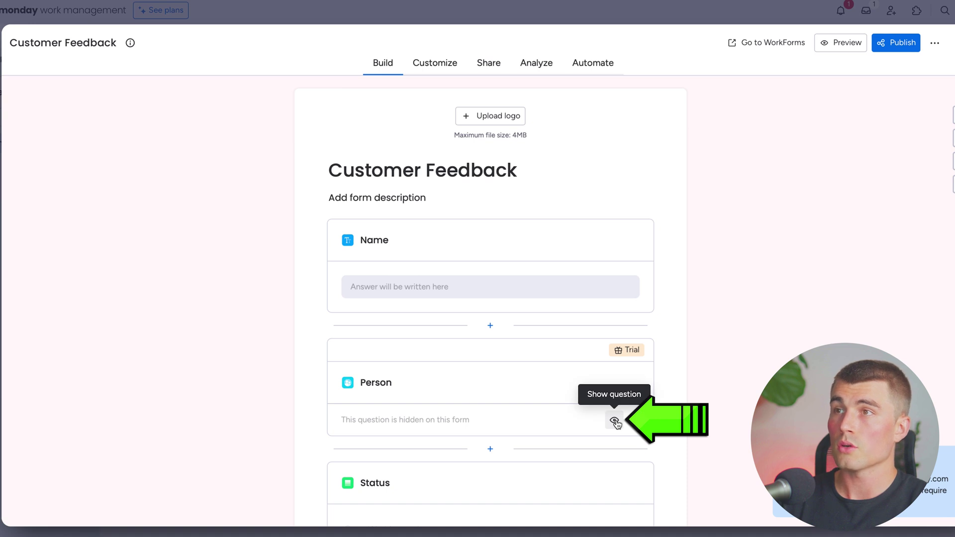
{"action": "left_click", "coordinate": [615, 421]}
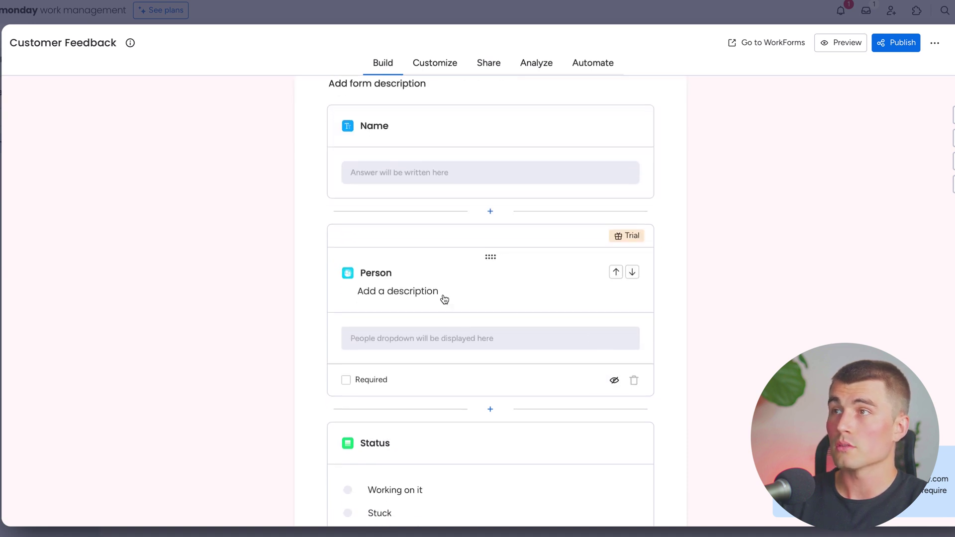
{"action": "scroll", "coordinate": [500, 289], "scroll_direction": "down", "scroll_amount": 4}
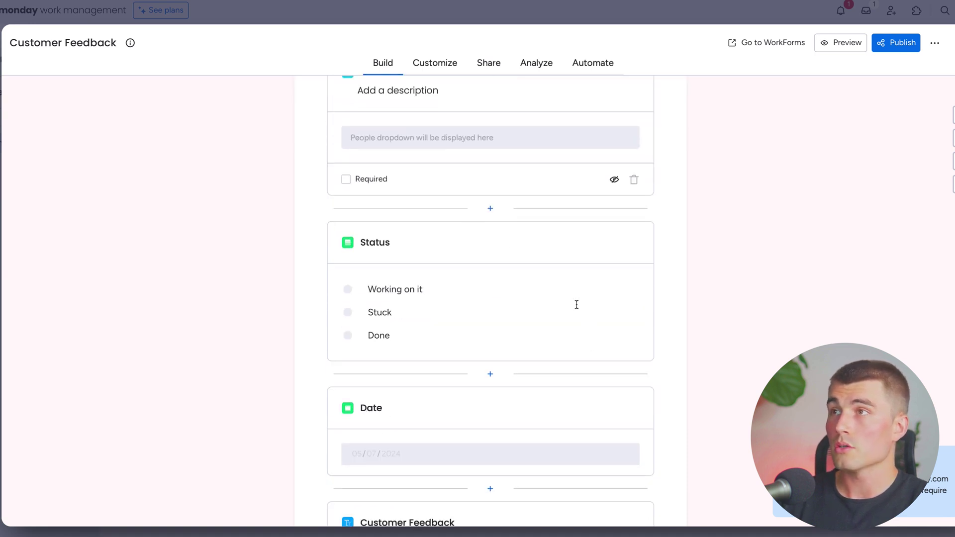
{"action": "left_click", "coordinate": [513, 283]}
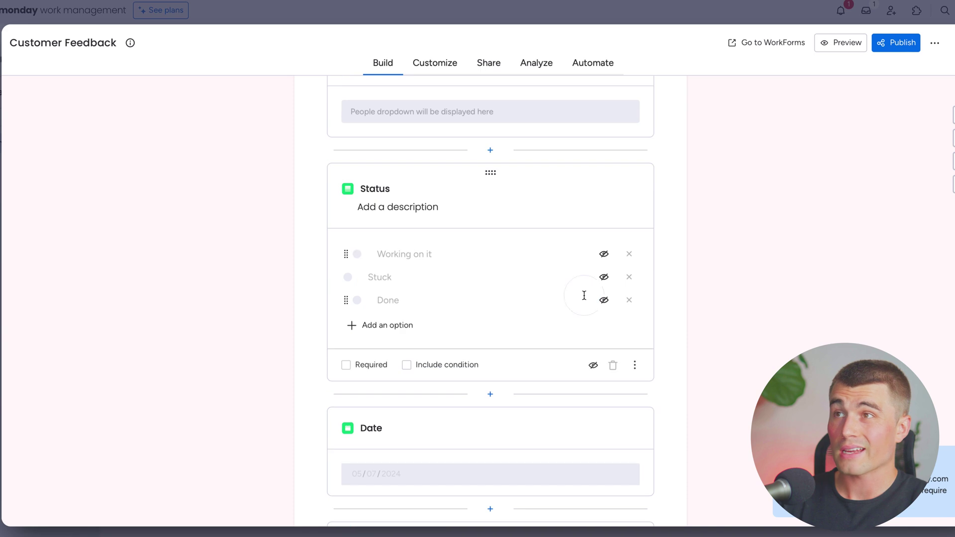
{"action": "left_click", "coordinate": [593, 366]}
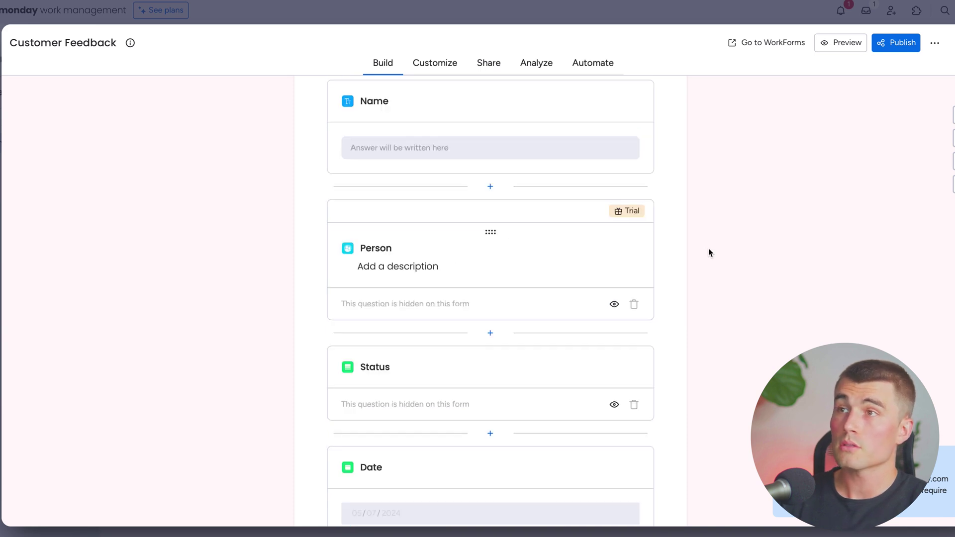
{"action": "scroll", "coordinate": [461, 199], "scroll_direction": "up", "scroll_amount": 3}
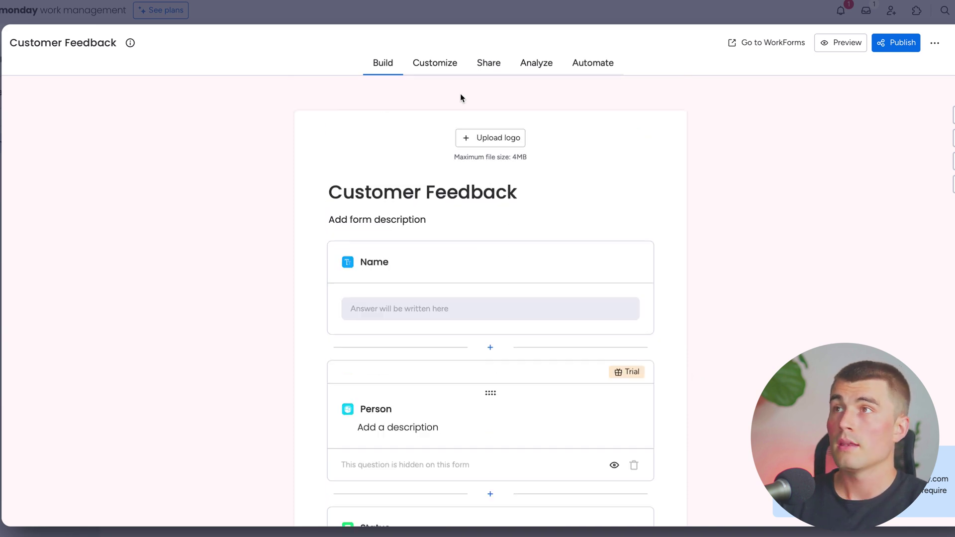
In the form's monday.com settings, set the group for answers to The Signature Snapback
{"action": "left_click", "coordinate": [436, 64]}
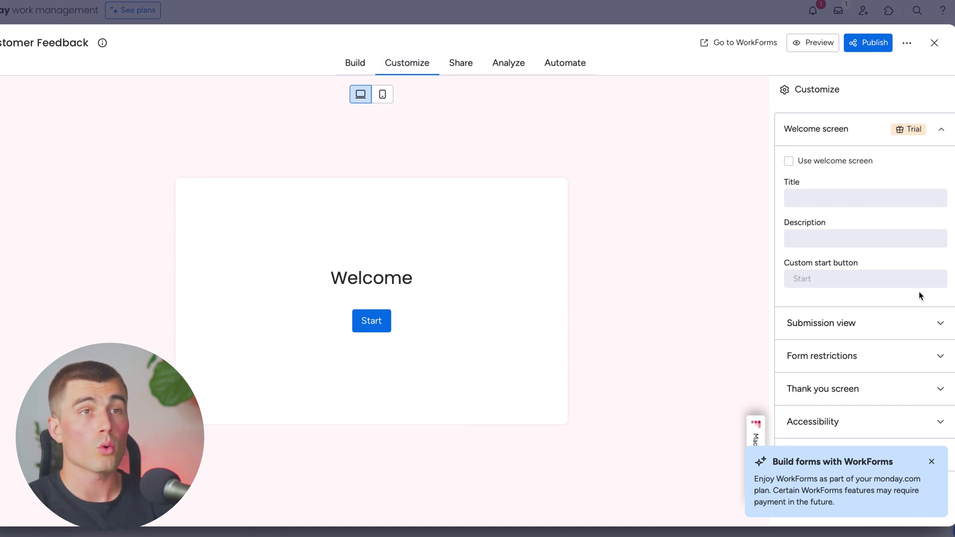
{"action": "left_click", "coordinate": [931, 461]}
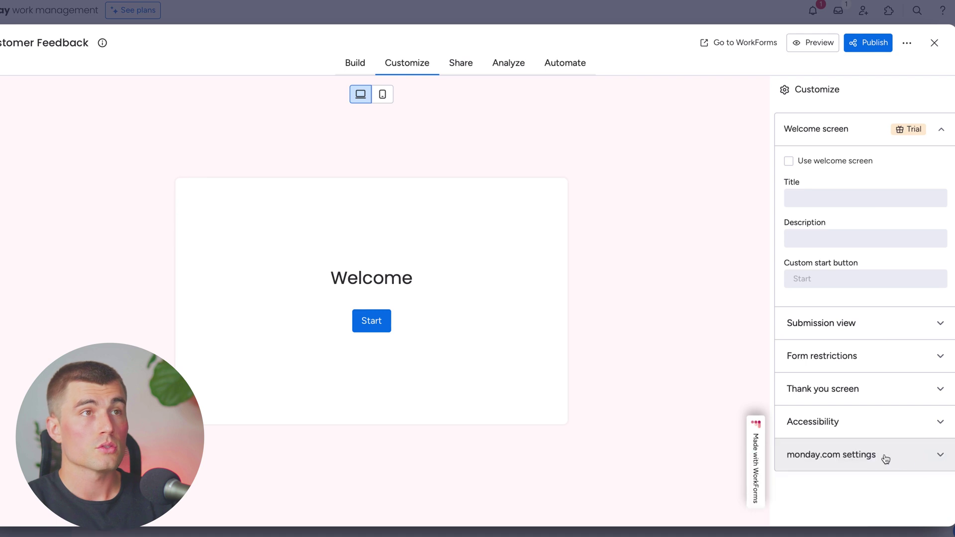
{"action": "left_click", "coordinate": [910, 461]}
{"action": "left_click", "coordinate": [895, 415]}
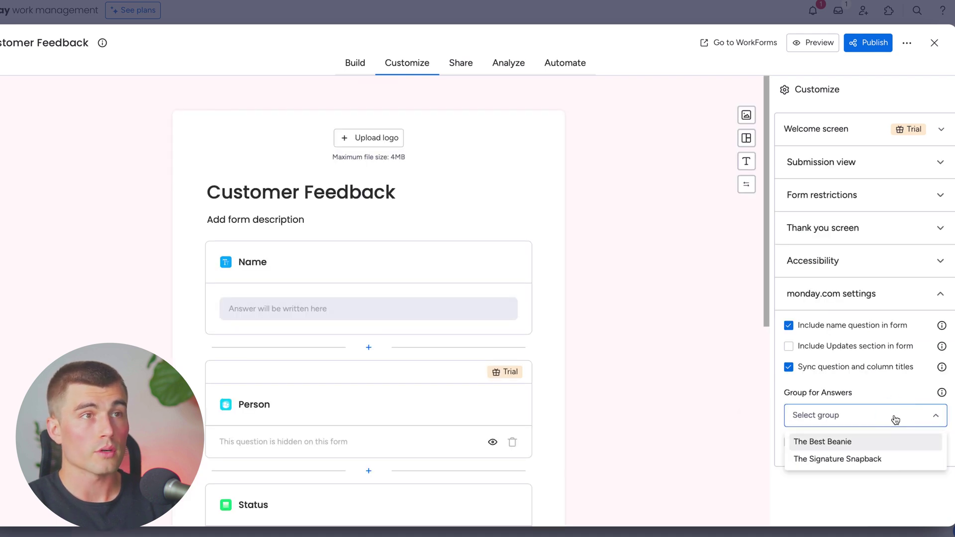
{"action": "left_click", "coordinate": [840, 464]}
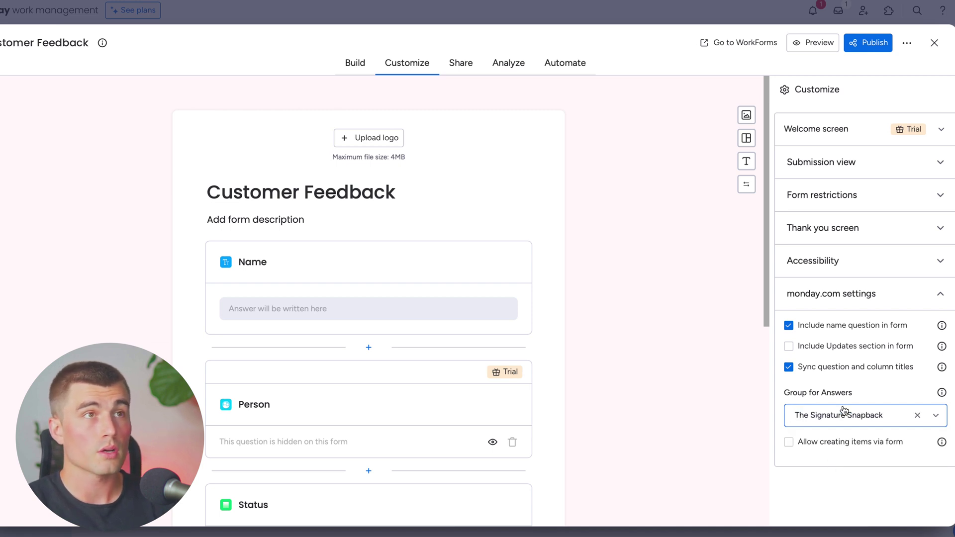
Examine the form's customization options for the welcome screen, submission view, form restrictions and thank you screen
{"action": "left_click", "coordinate": [854, 135]}
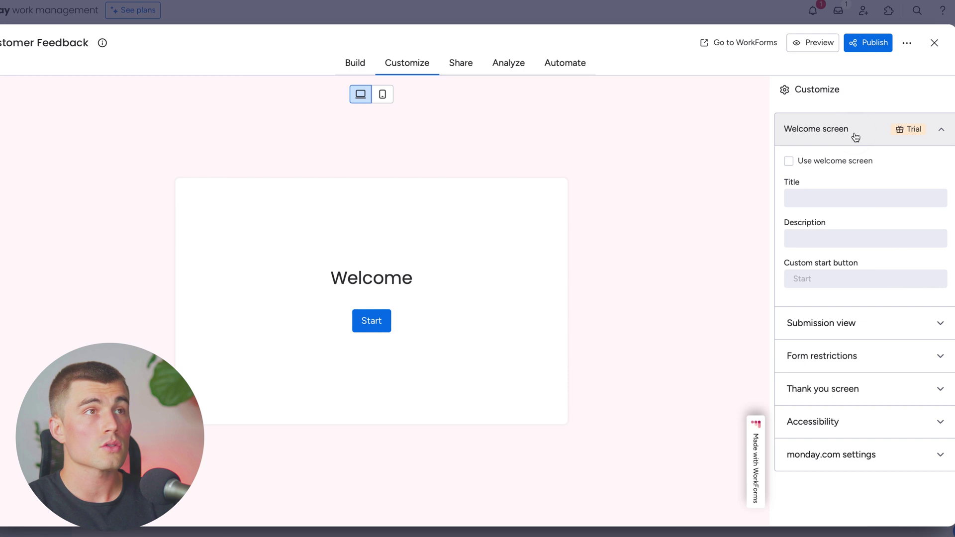
{"action": "left_click", "coordinate": [854, 323]}
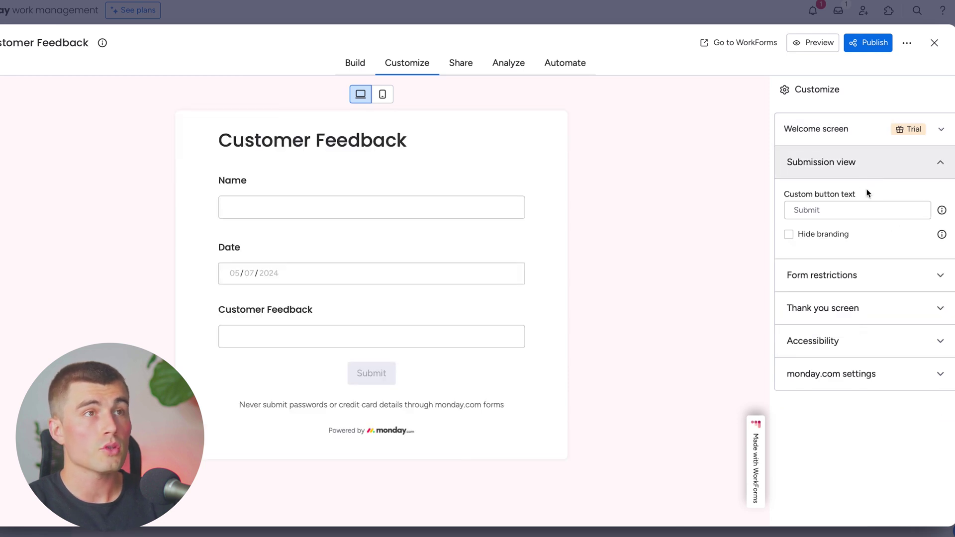
{"action": "left_click", "coordinate": [873, 274]}
{"action": "scroll", "coordinate": [873, 348], "scroll_direction": "down", "scroll_amount": 1}
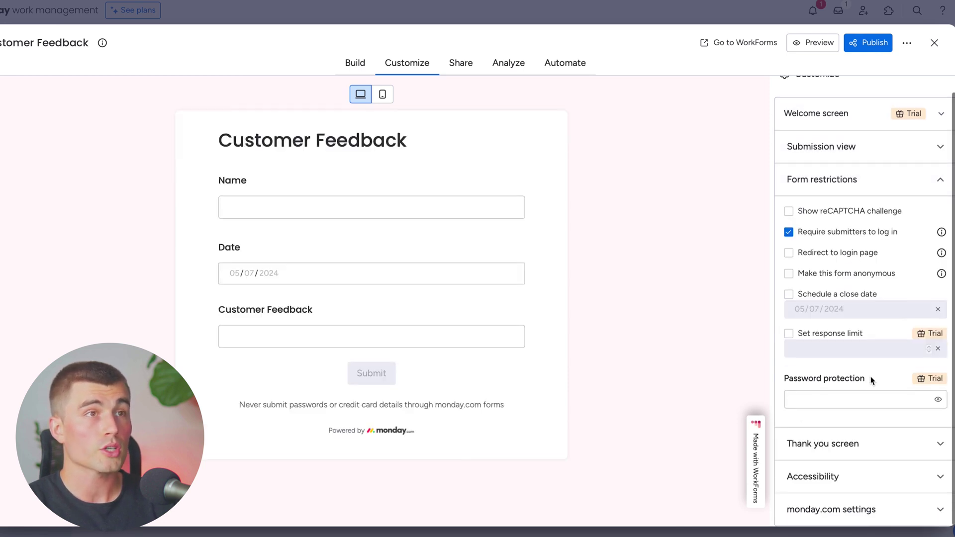
{"action": "left_click", "coordinate": [855, 442]}
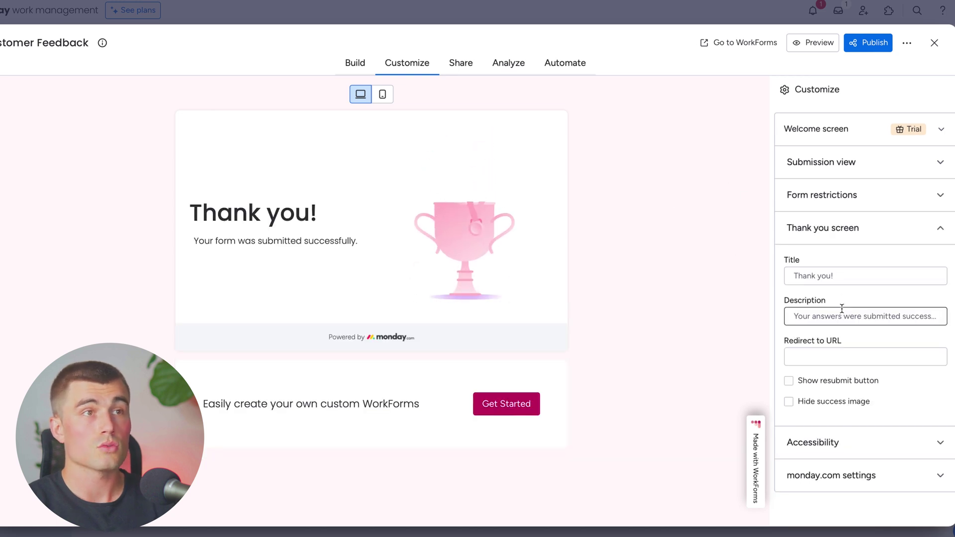
Copy the form's share link, and open the responses in the form's analysis
{"action": "left_click", "coordinate": [454, 55]}
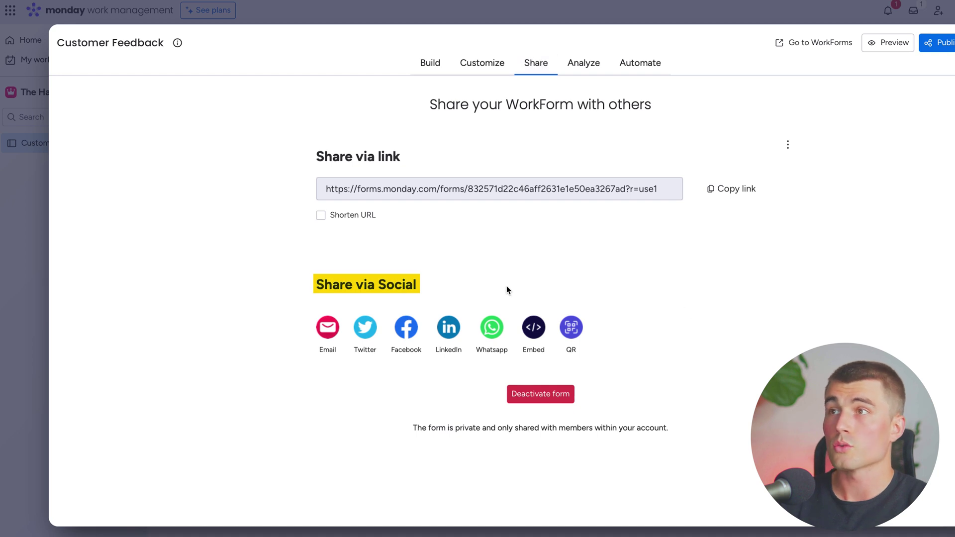
{"action": "left_click", "coordinate": [734, 189]}
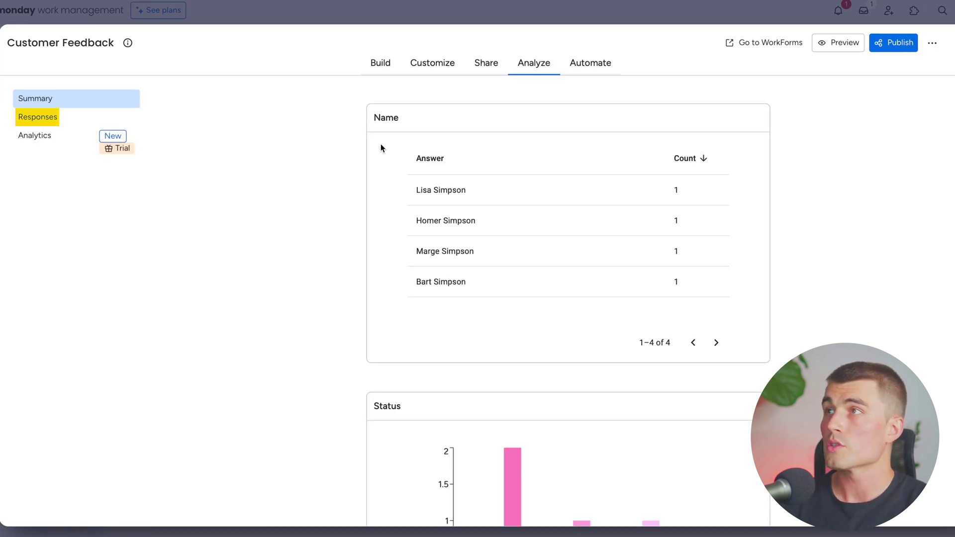
{"action": "left_click", "coordinate": [45, 121]}
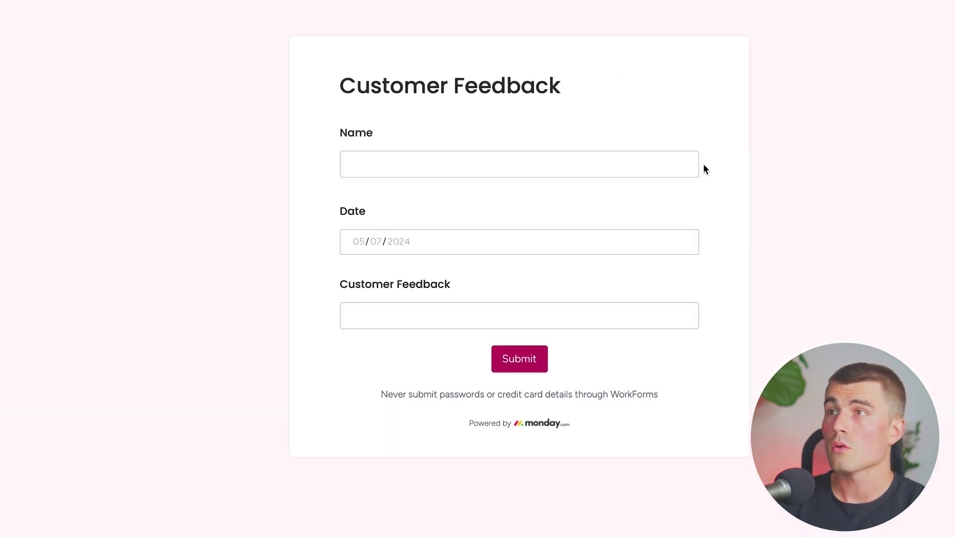
Submit a form response with the customer's name and feedback "The hat was great, I wear it everyday.", and open the board's main table
{"action": "left_click", "coordinate": [512, 164]}
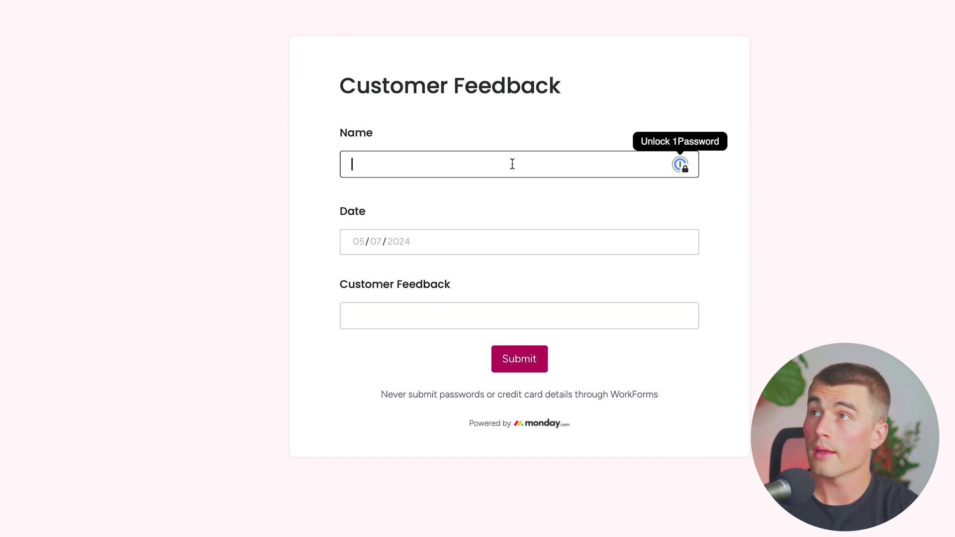
{"action": "type", "text": "Maggie"}
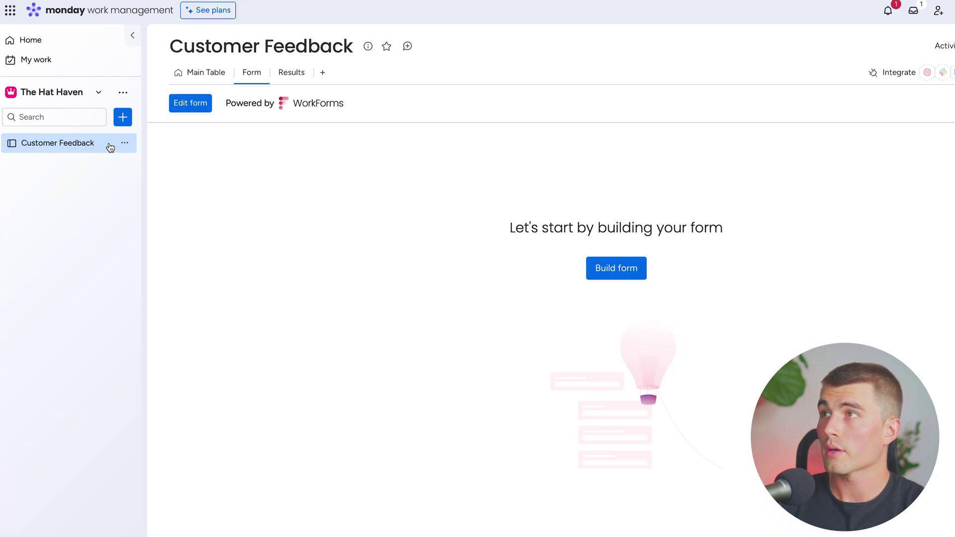
{"action": "left_click", "coordinate": [195, 72]}
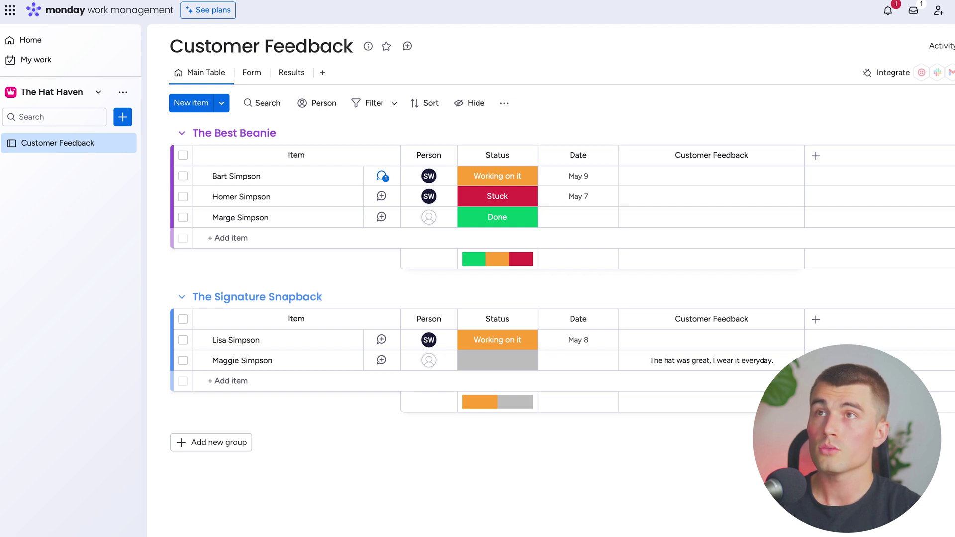
Start a custom board automation that triggers when Status changes to Done
{"action": "left_click", "coordinate": [937, 73]}
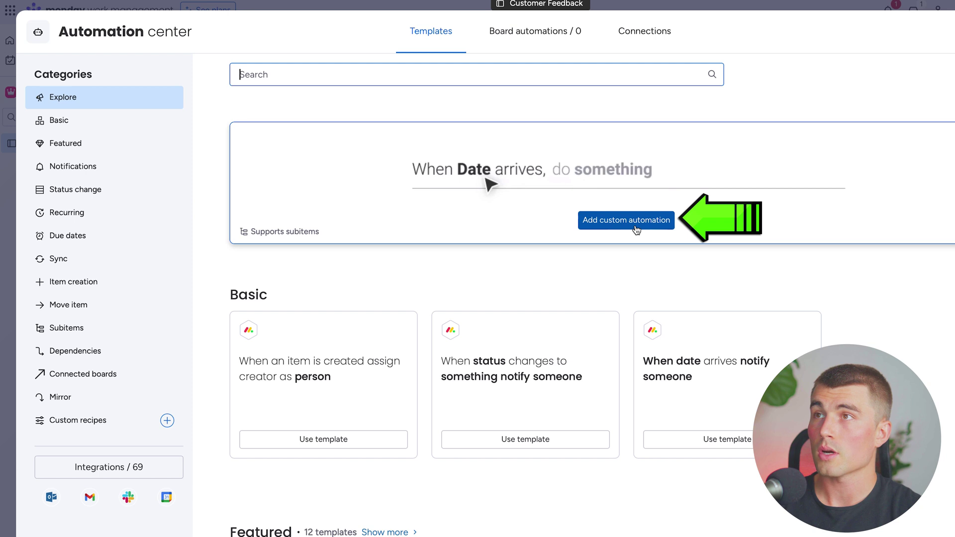
{"action": "left_click", "coordinate": [635, 226]}
{"action": "left_click", "coordinate": [298, 182]}
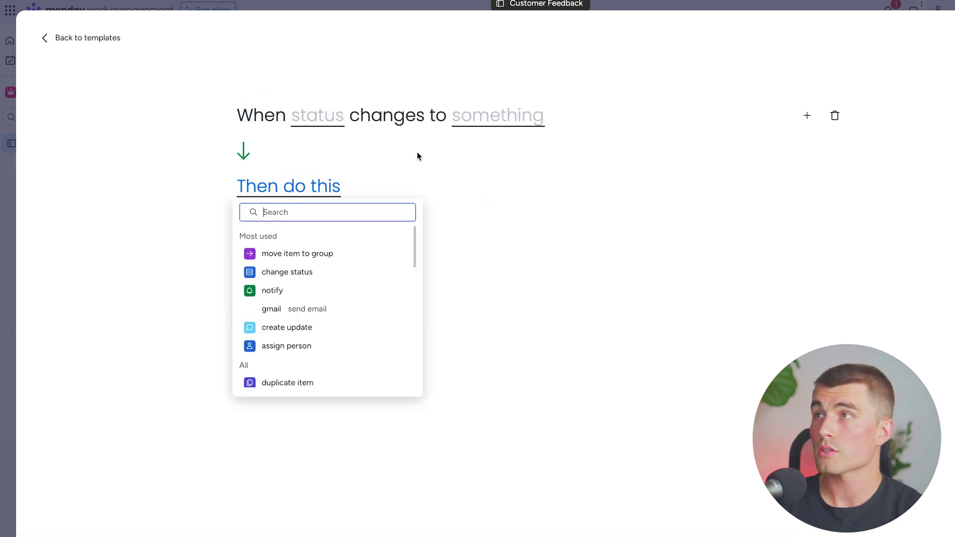
{"action": "left_click", "coordinate": [332, 121]}
{"action": "left_click", "coordinate": [323, 160]}
{"action": "left_click", "coordinate": [496, 118]}
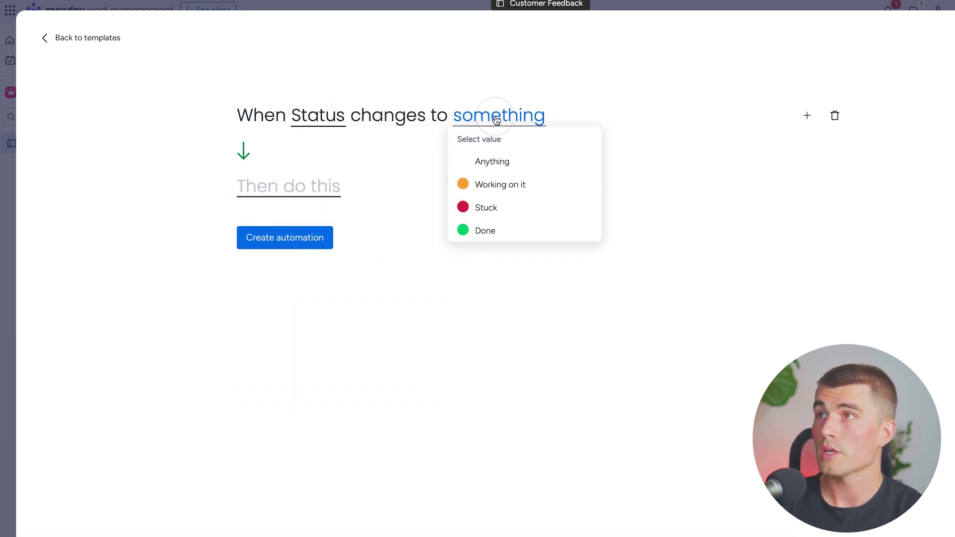
{"action": "left_click", "coordinate": [485, 232]}
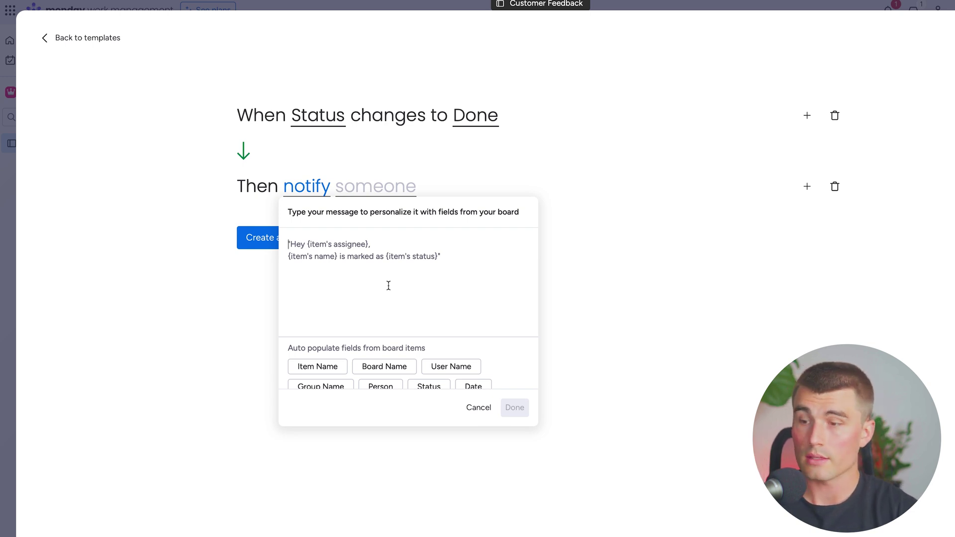
Create the automation with a notification to Startup Wise reading "Hey this is done!" plus the item name, board name, group name and date
{"action": "left_click", "coordinate": [465, 249]}
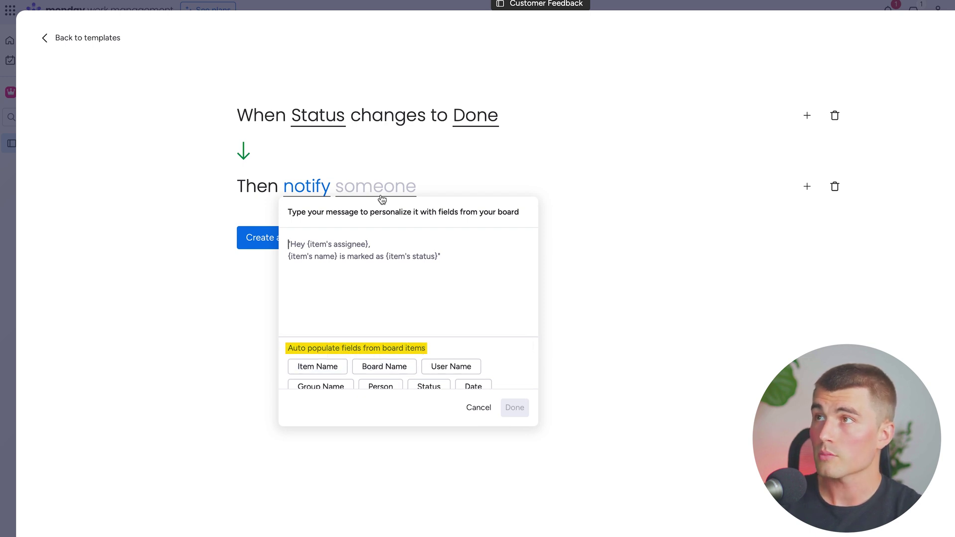
{"action": "left_click", "coordinate": [282, 244]}
{"action": "left_click", "coordinate": [283, 244]}
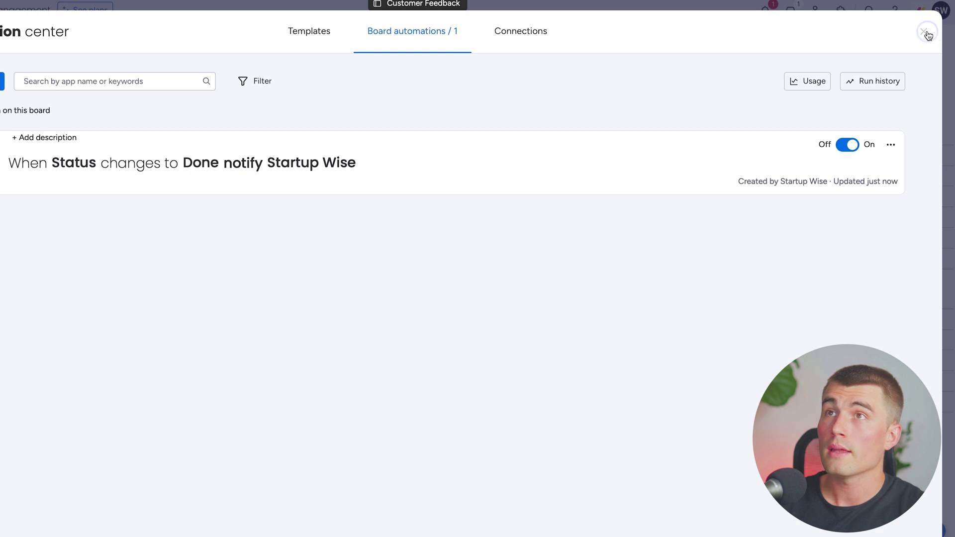
{"action": "left_click", "coordinate": [925, 33]}
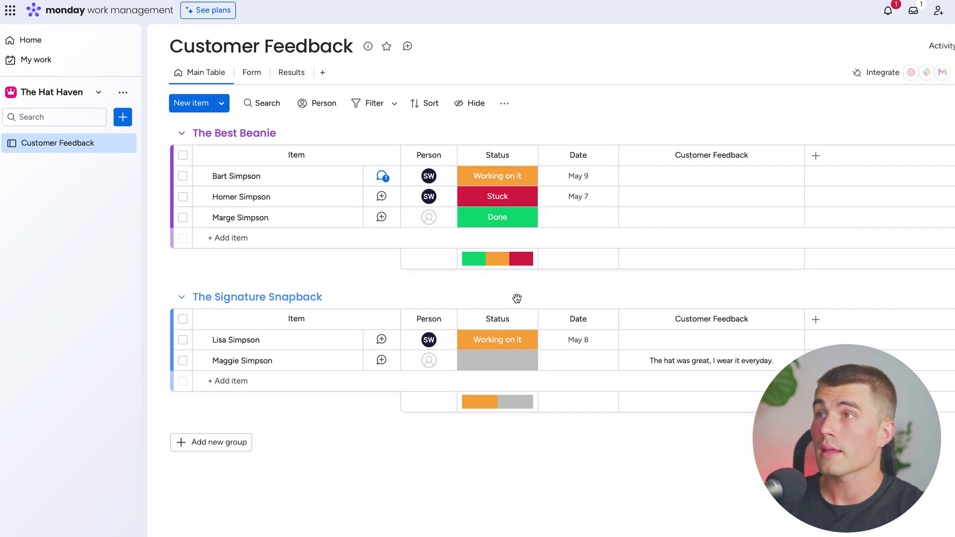
Set the status of the second item in The Best Beanie to Done and open the notification sent by the automation
{"action": "left_click", "coordinate": [492, 196]}
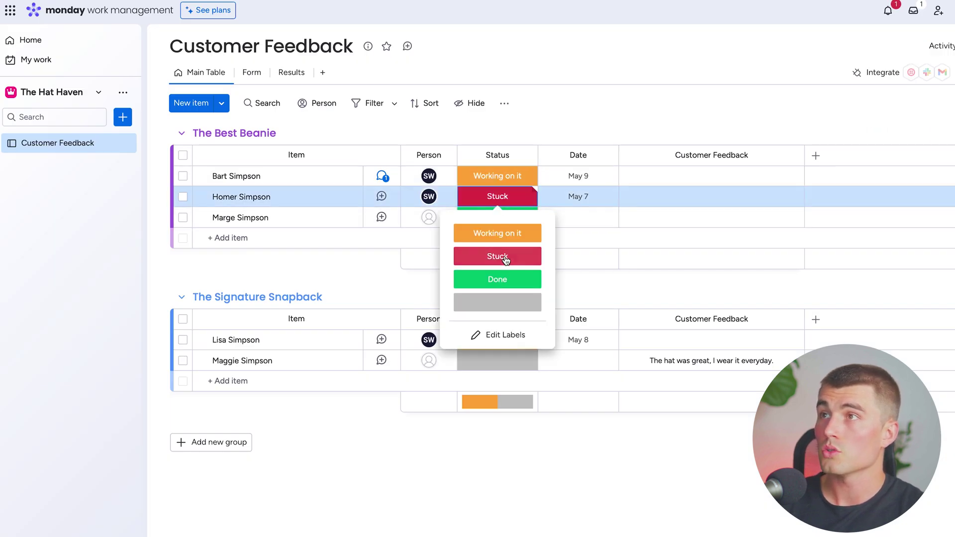
{"action": "left_click", "coordinate": [506, 279]}
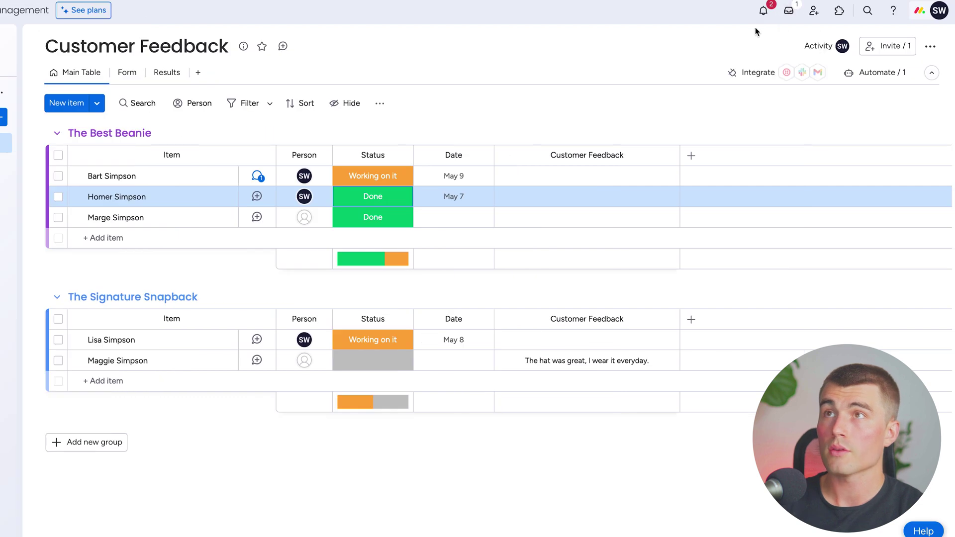
{"action": "left_click", "coordinate": [763, 10]}
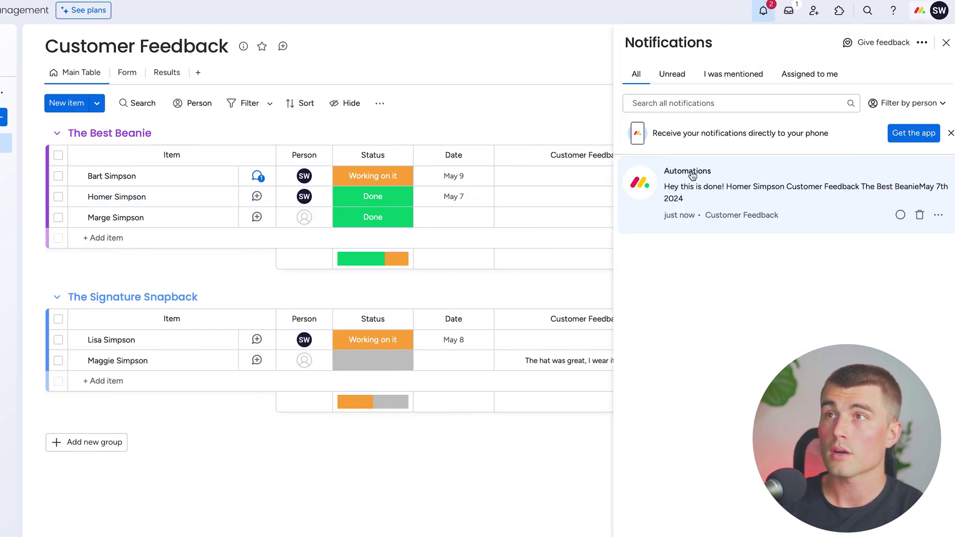
{"action": "left_click", "coordinate": [772, 194]}
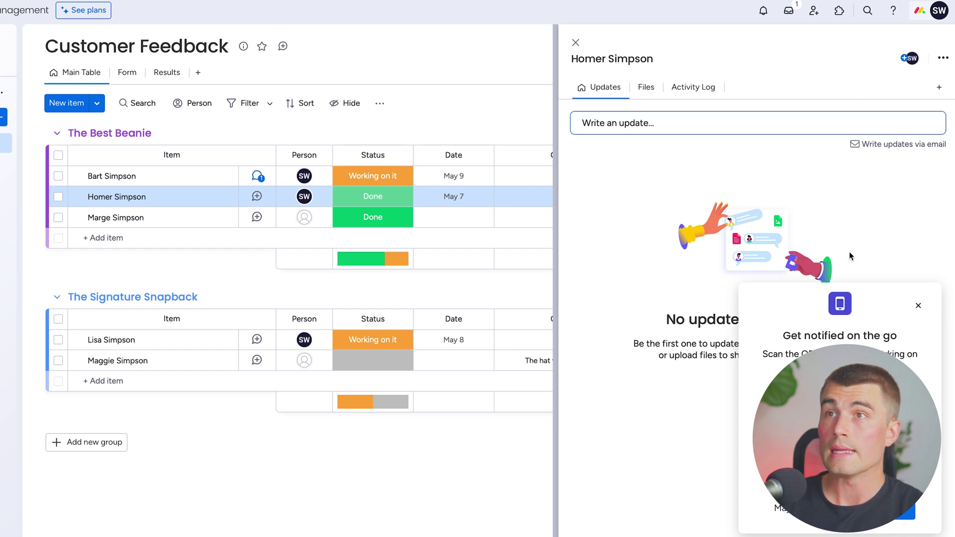
{"action": "left_click", "coordinate": [918, 305]}
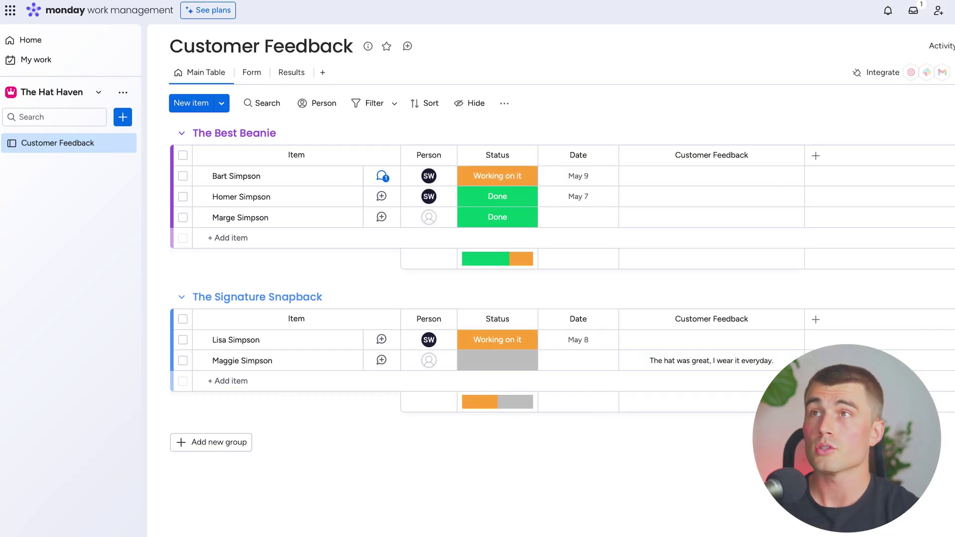
Browse the integrations, apps and marketplace apps available for the Customer Feedback board
{"action": "left_click", "coordinate": [883, 73]}
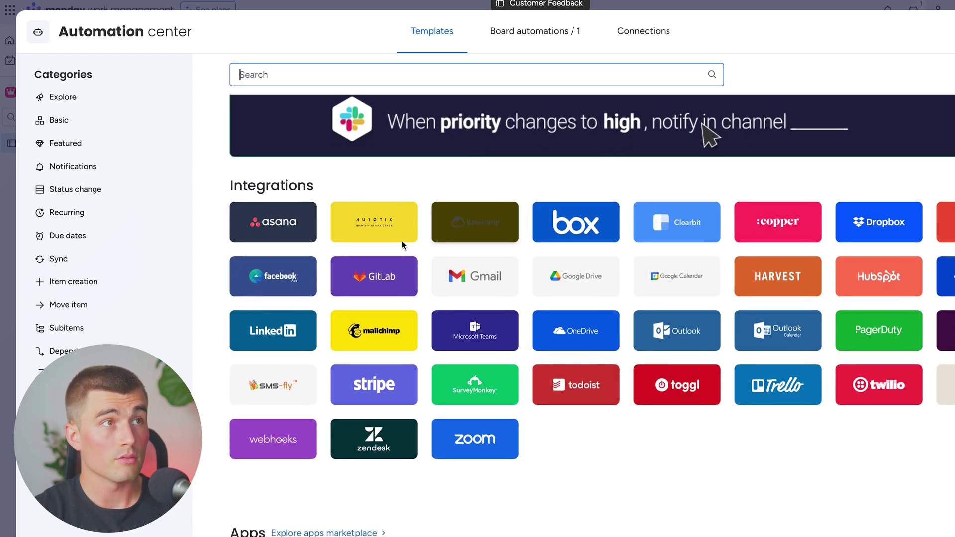
{"action": "scroll", "coordinate": [566, 279], "scroll_direction": "down", "scroll_amount": 6}
{"action": "scroll", "coordinate": [620, 317], "scroll_direction": "down", "scroll_amount": 7}
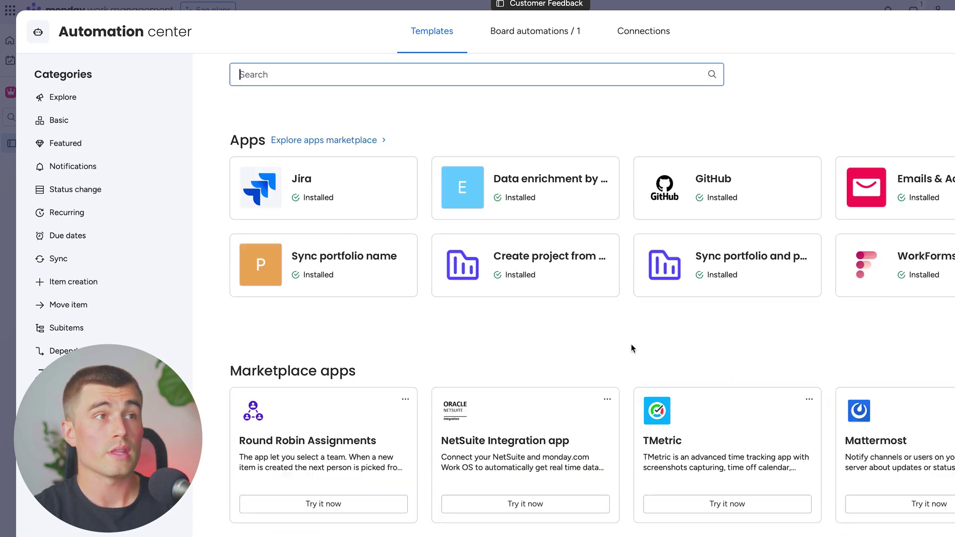
{"action": "scroll", "coordinate": [628, 352], "scroll_direction": "down", "scroll_amount": 7}
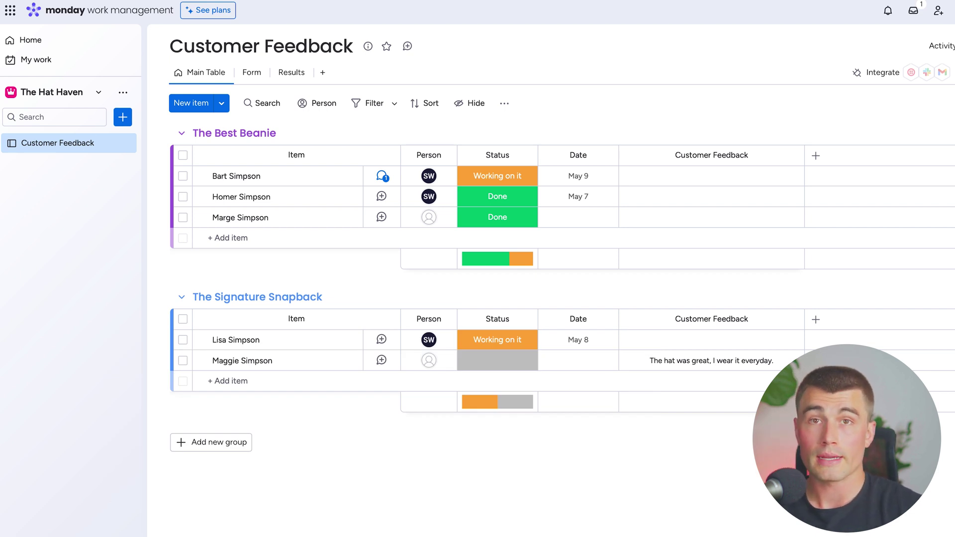
Create a doc named "Marketing Ideas" with Main privacy in The Hat Haven workspace and preview its quick starter templates
{"action": "left_click", "coordinate": [128, 122]}
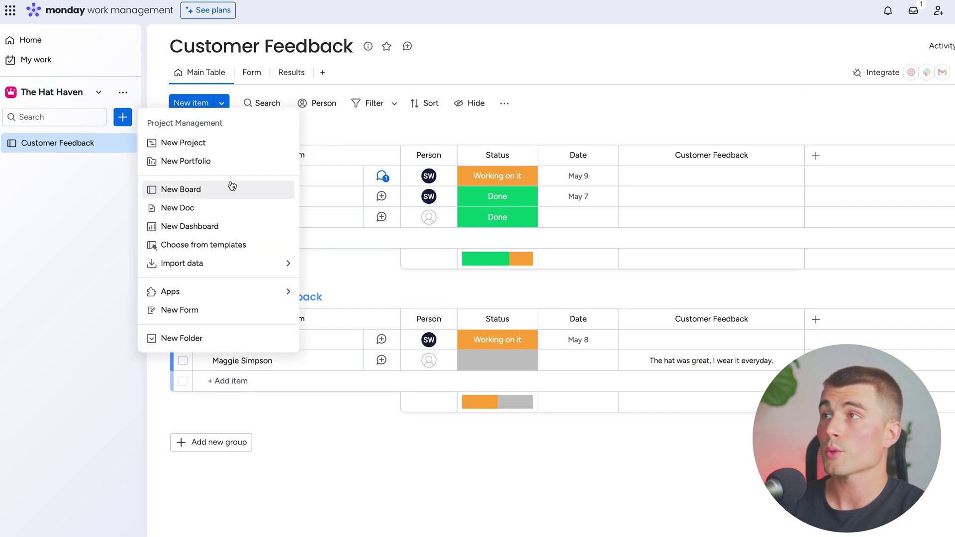
{"action": "left_click", "coordinate": [193, 209]}
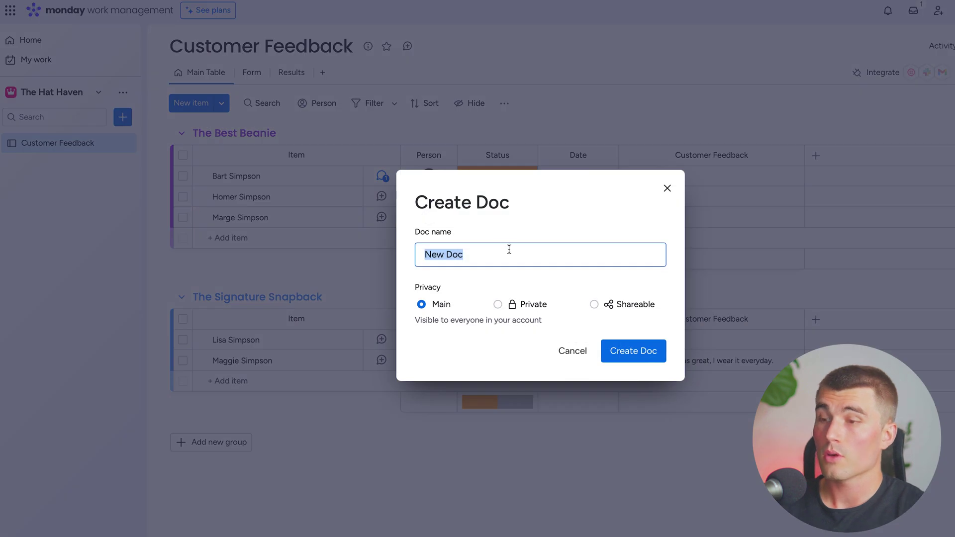
{"action": "type", "text": "Marketing Ideas"}
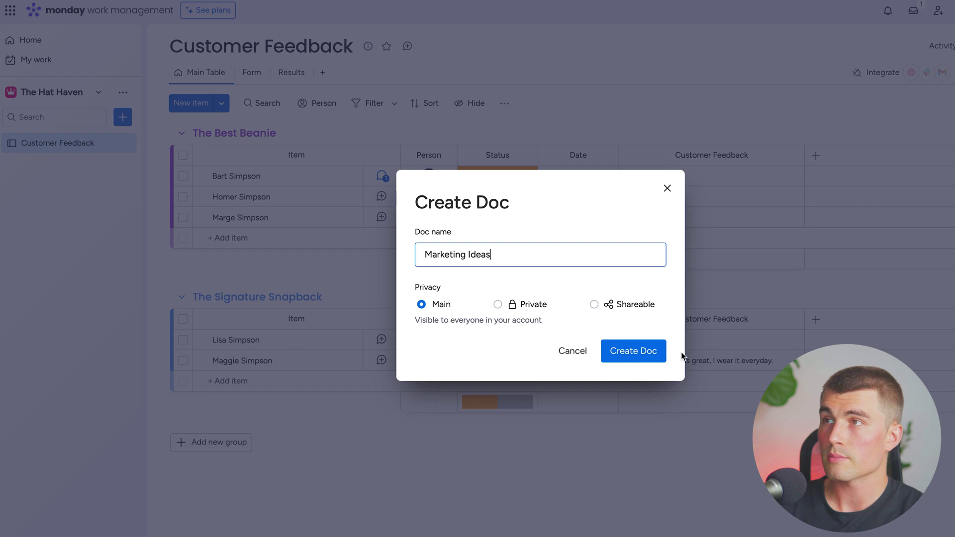
{"action": "left_click", "coordinate": [634, 352]}
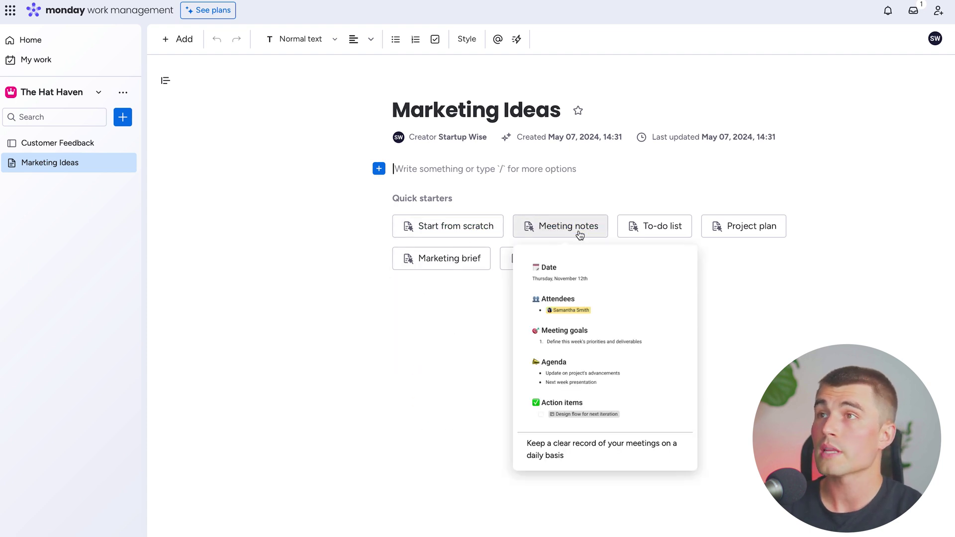
{"action": "mouse_move", "coordinate": [664, 240]}
{"action": "mouse_move", "coordinate": [465, 260]}
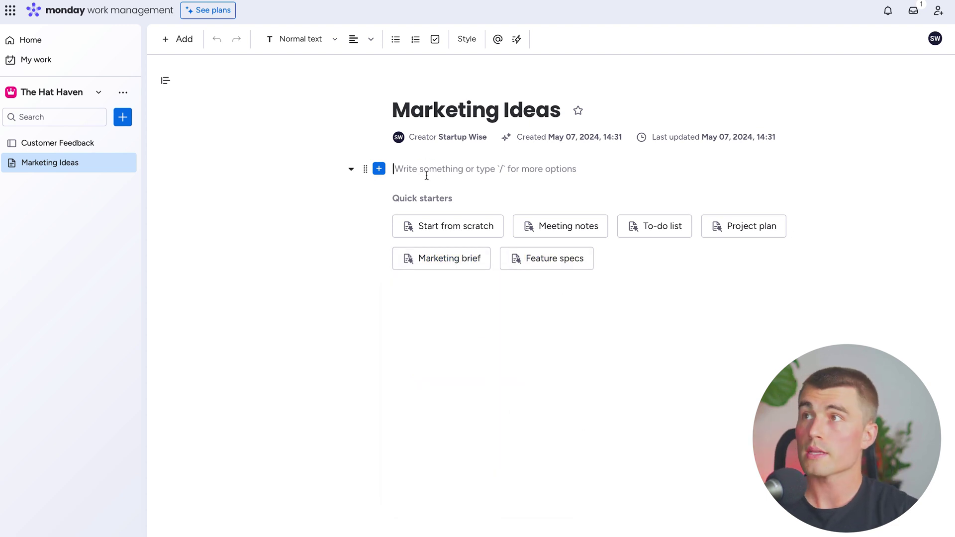
Look through the content types that can be inserted into the doc, including text, lists, boards, widgets and mentions
{"action": "type", "text": "/"}
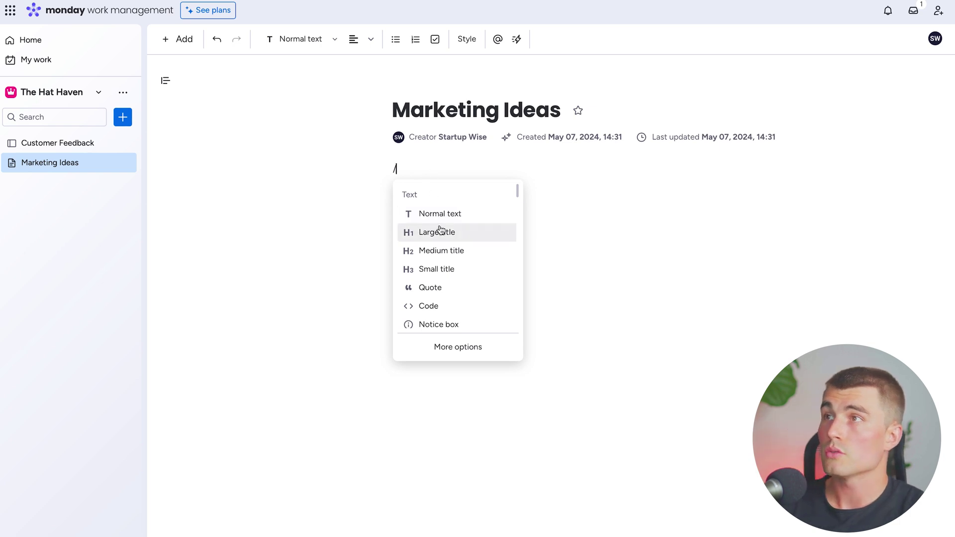
{"action": "scroll", "coordinate": [471, 240], "scroll_direction": "down", "scroll_amount": 4}
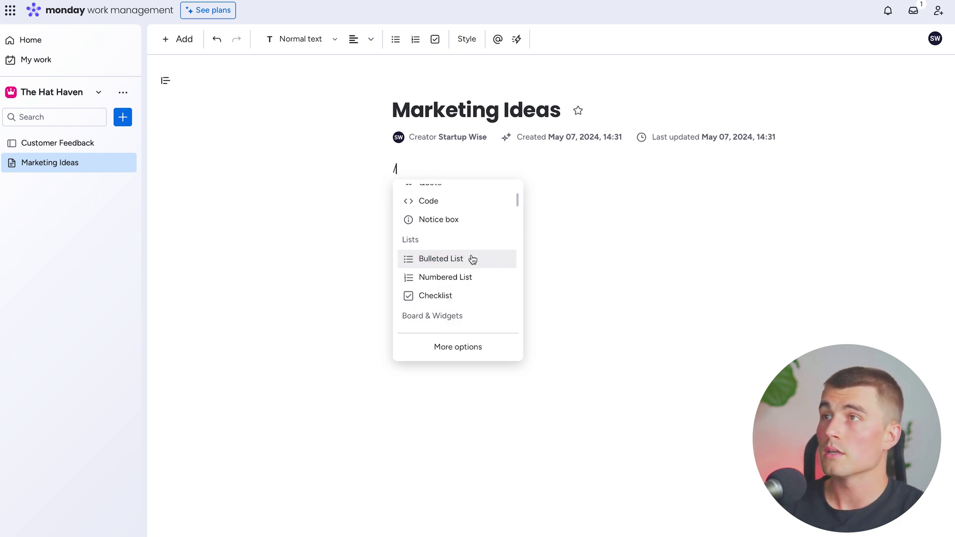
{"action": "scroll", "coordinate": [448, 270], "scroll_direction": "down", "scroll_amount": 2}
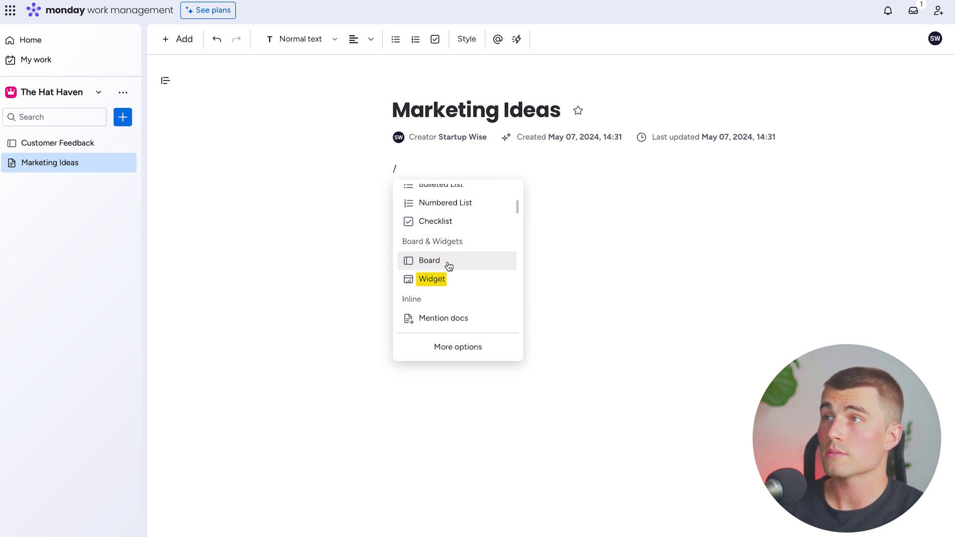
{"action": "scroll", "coordinate": [472, 269], "scroll_direction": "down", "scroll_amount": 1}
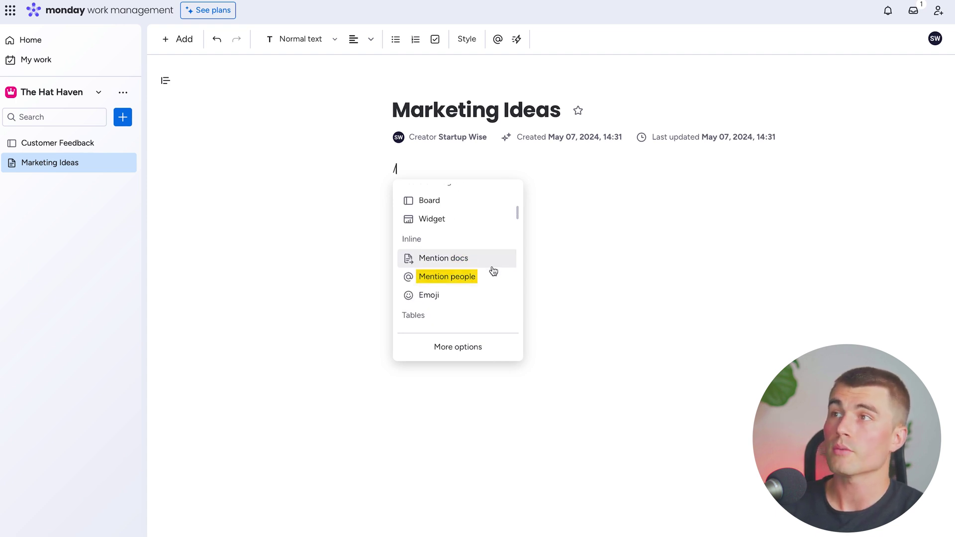
{"action": "scroll", "coordinate": [469, 268], "scroll_direction": "down", "scroll_amount": 5}
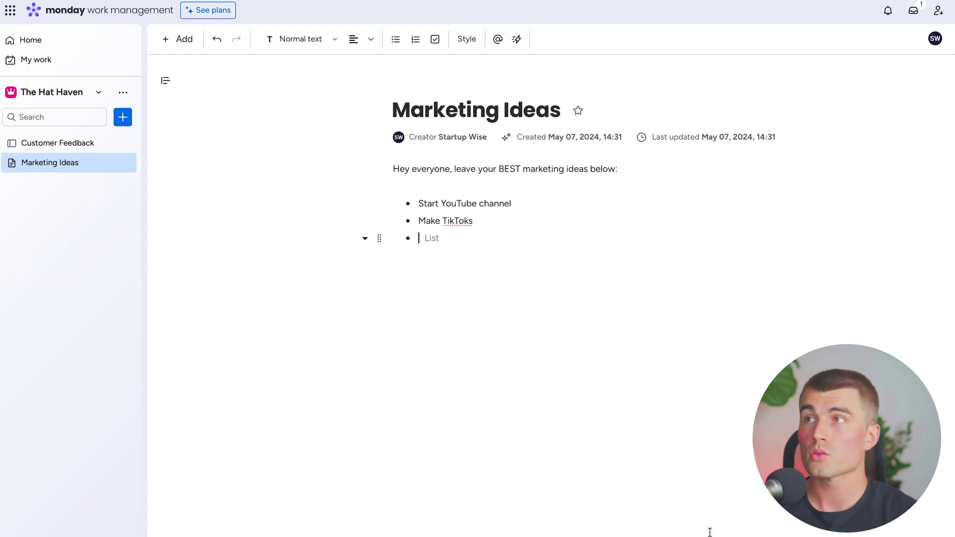
End the bulleted list in the doc and embed the Customer Feedback board below it
{"action": "key", "text": "Return"}
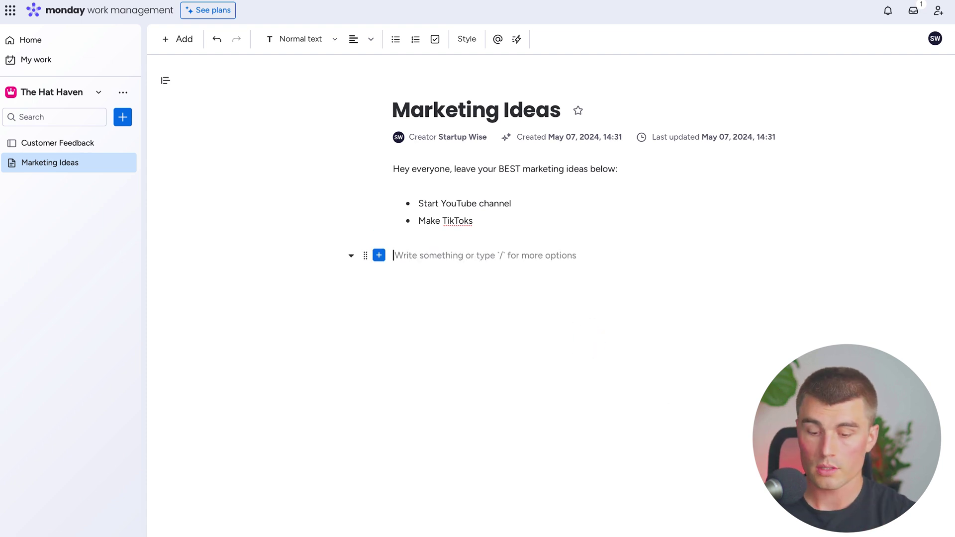
{"action": "type", "text": "/boa"}
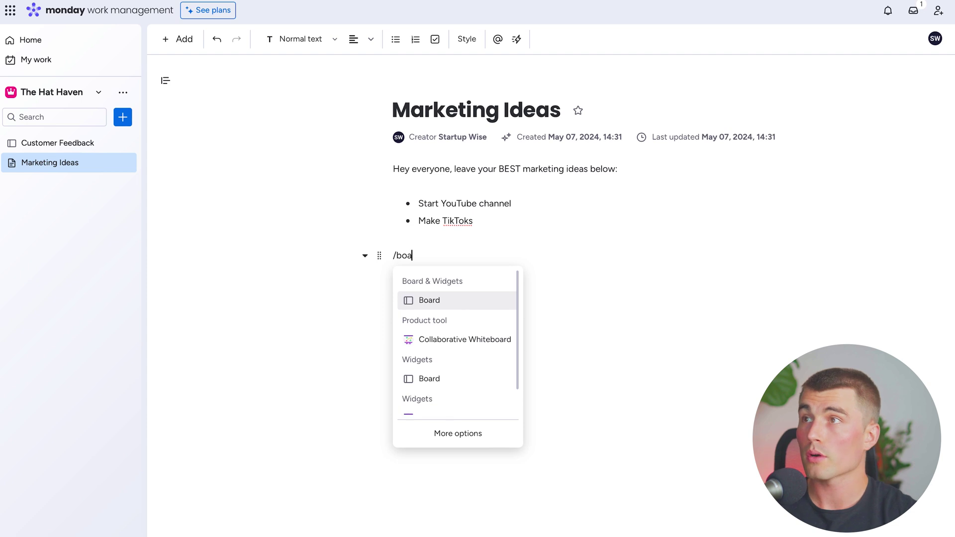
{"action": "key", "text": "Return"}
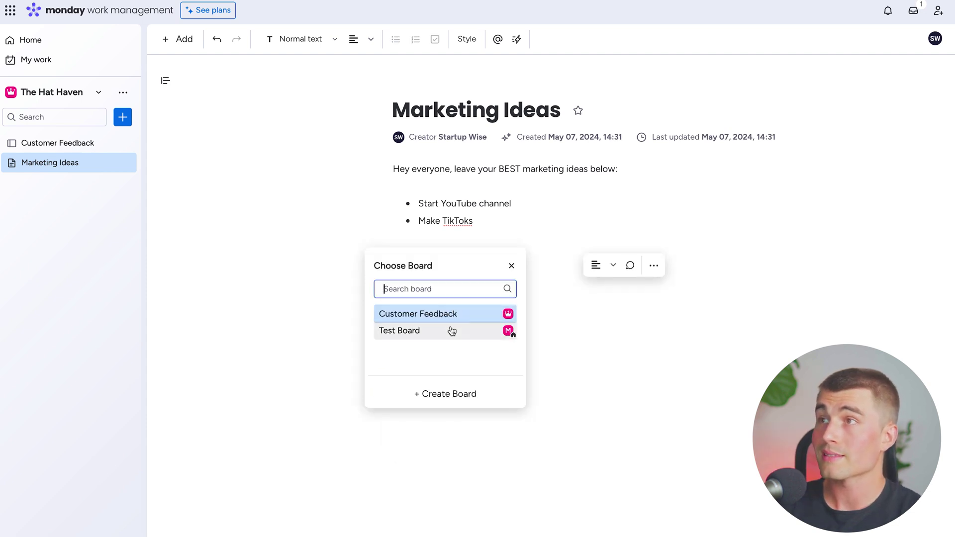
{"action": "left_click", "coordinate": [450, 316]}
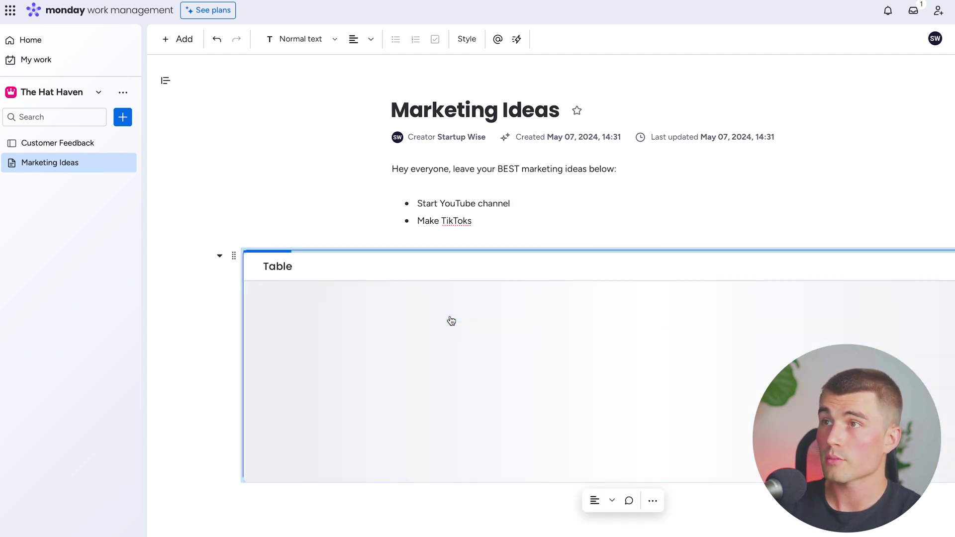
{"action": "scroll", "coordinate": [592, 331], "scroll_direction": "down", "scroll_amount": 5}
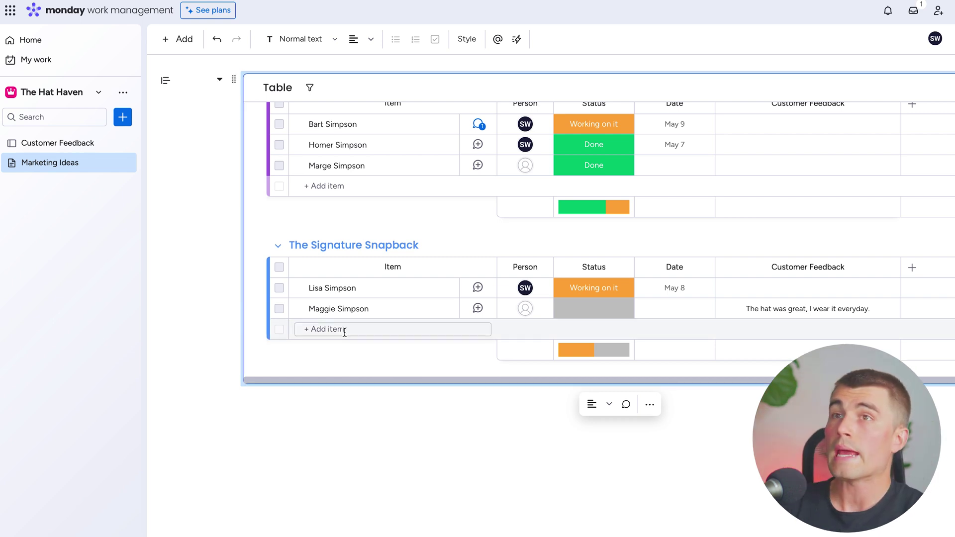
Create a dashboard named "New Dashboard" in The Hat Haven and connect the Customer Feedback board to it
{"action": "left_click", "coordinate": [123, 117]}
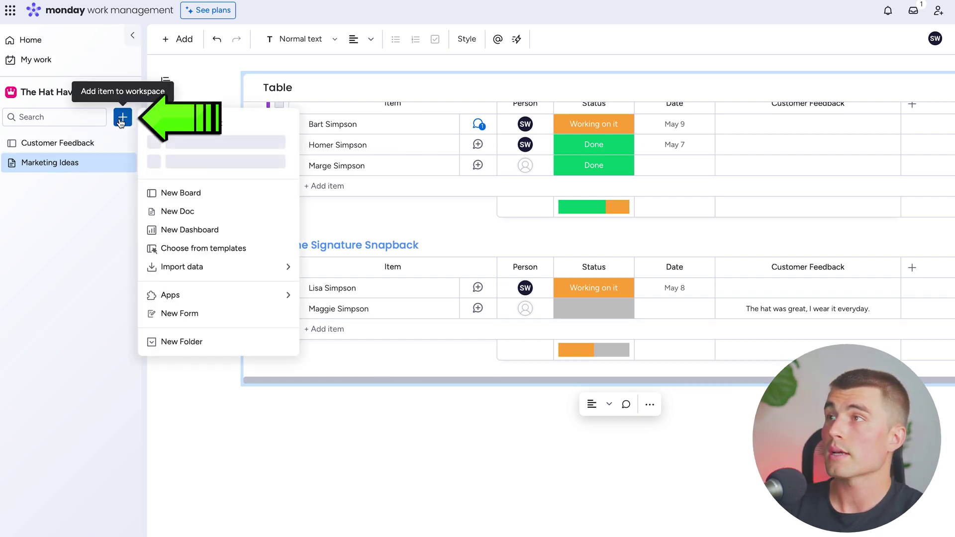
{"action": "left_click", "coordinate": [184, 226]}
{"action": "left_click", "coordinate": [636, 363]}
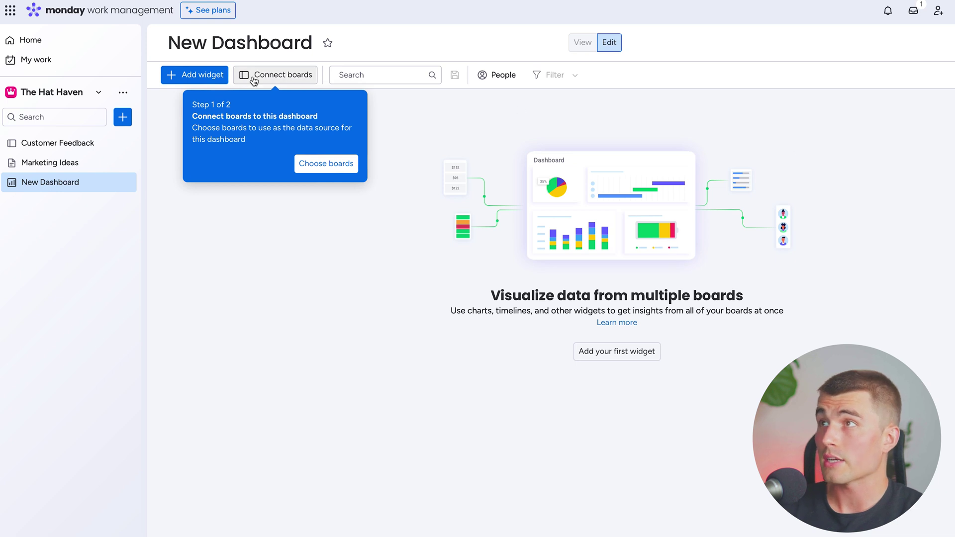
{"action": "left_click", "coordinate": [276, 76]}
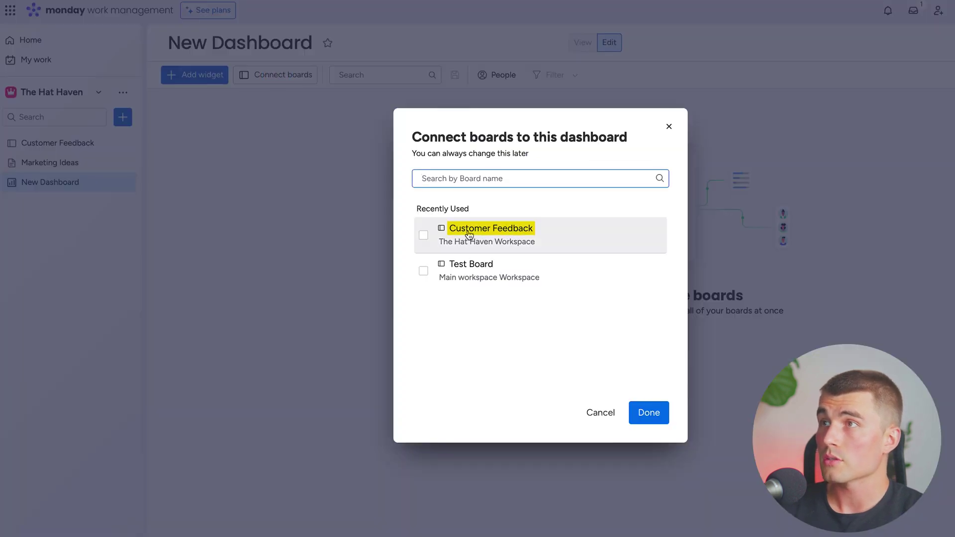
{"action": "left_click", "coordinate": [469, 234]}
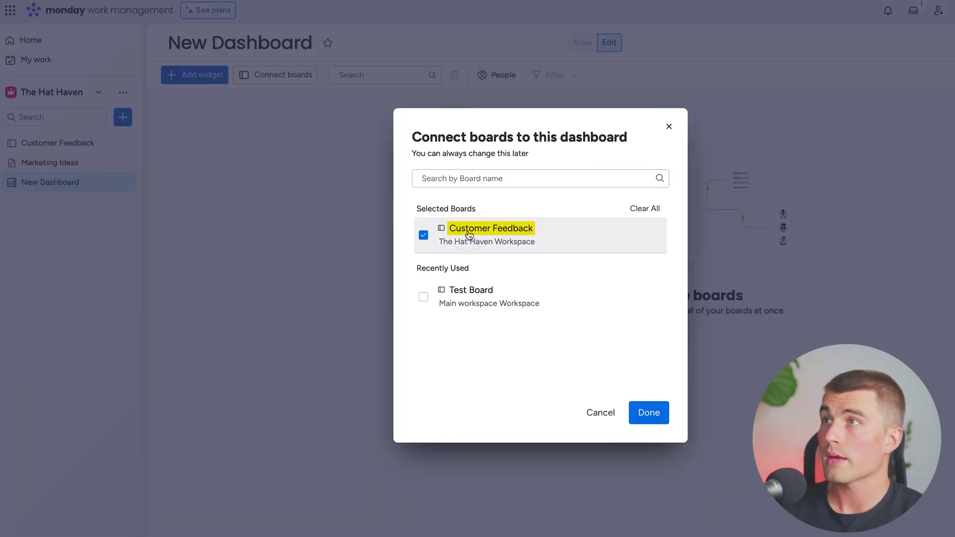
{"action": "left_click", "coordinate": [649, 412]}
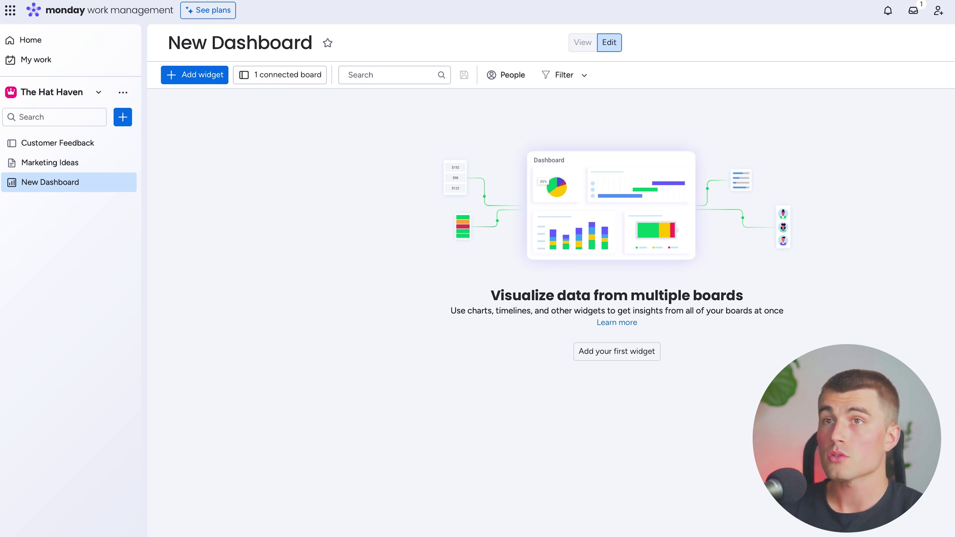
Add a Chart widget to the dashboard and change its chart type to pie
{"action": "left_click", "coordinate": [203, 74]}
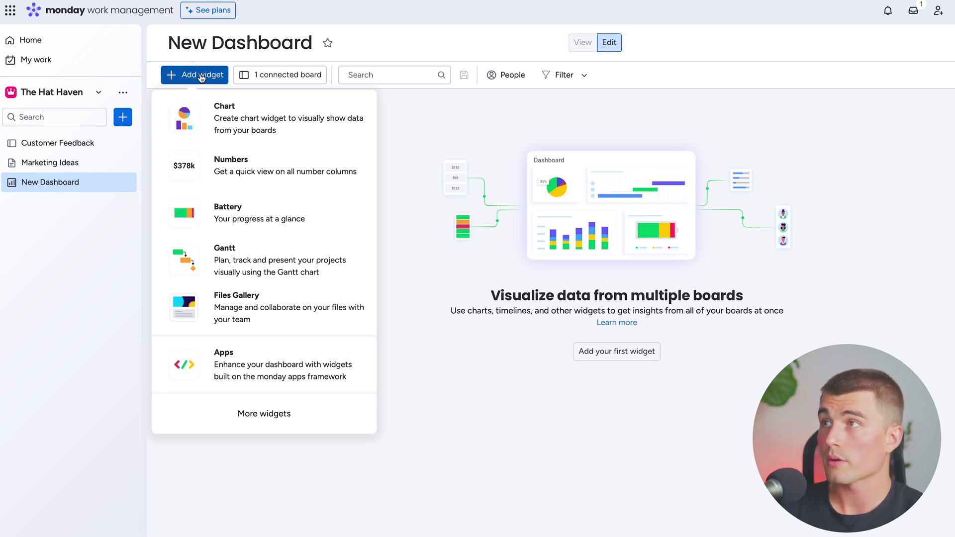
{"action": "left_click", "coordinate": [294, 122]}
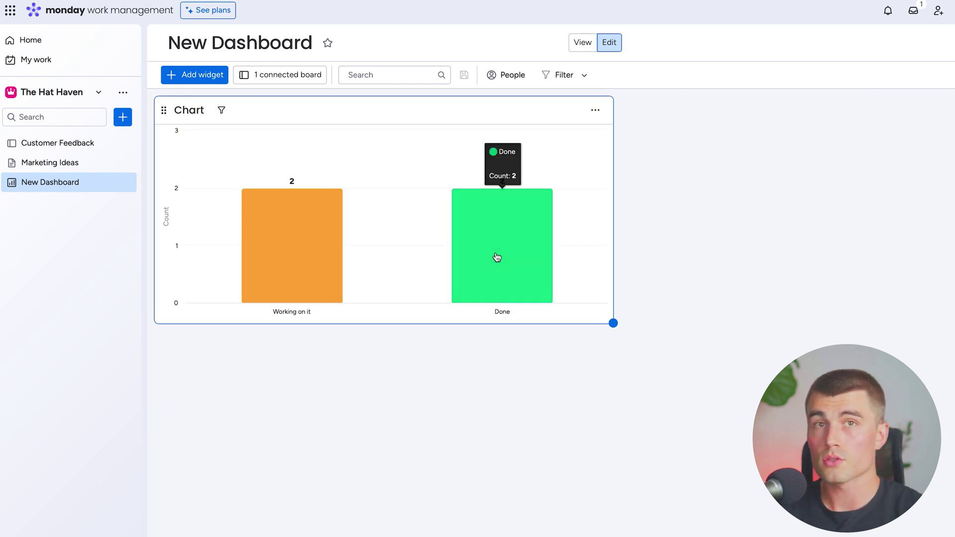
{"action": "left_click", "coordinate": [595, 110]}
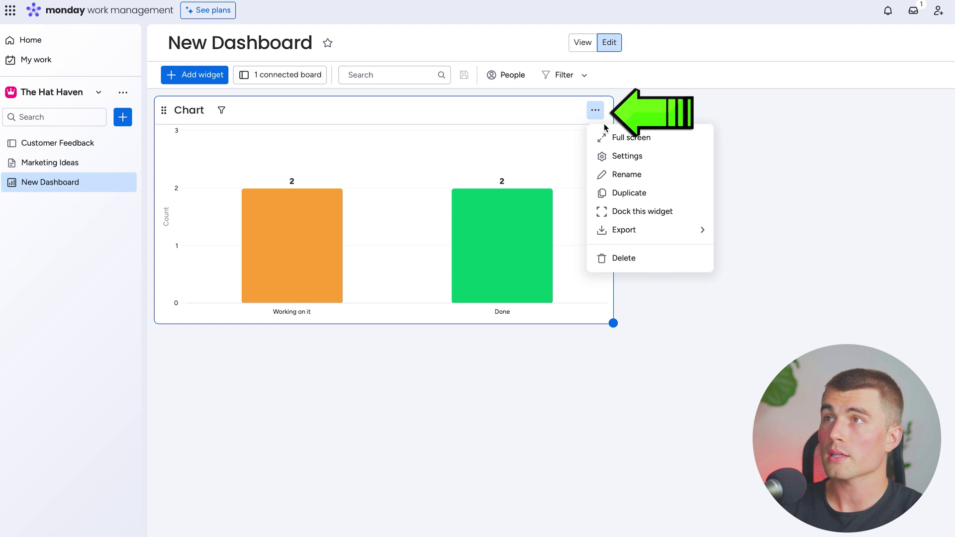
{"action": "left_click", "coordinate": [660, 157]}
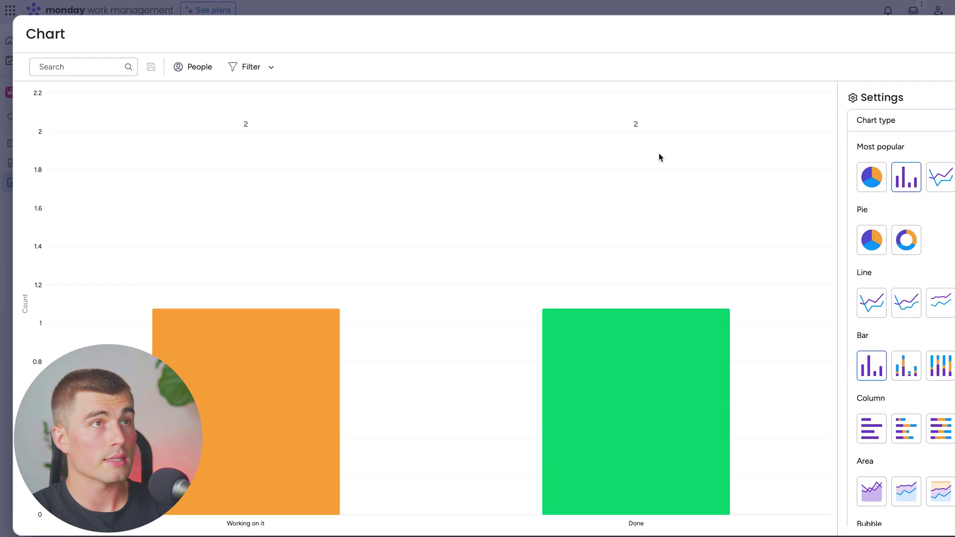
{"action": "left_click", "coordinate": [871, 179]}
{"action": "left_click", "coordinate": [261, 64]}
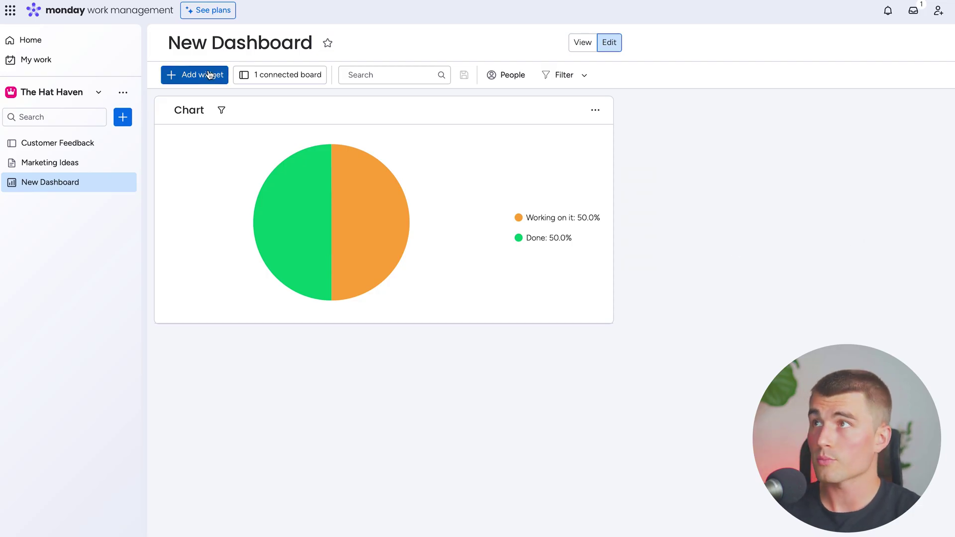
Connect Test Board to the dashboard as an additional data source
{"action": "left_click", "coordinate": [273, 75]}
{"action": "left_click", "coordinate": [422, 296]}
{"action": "left_click", "coordinate": [645, 417]}
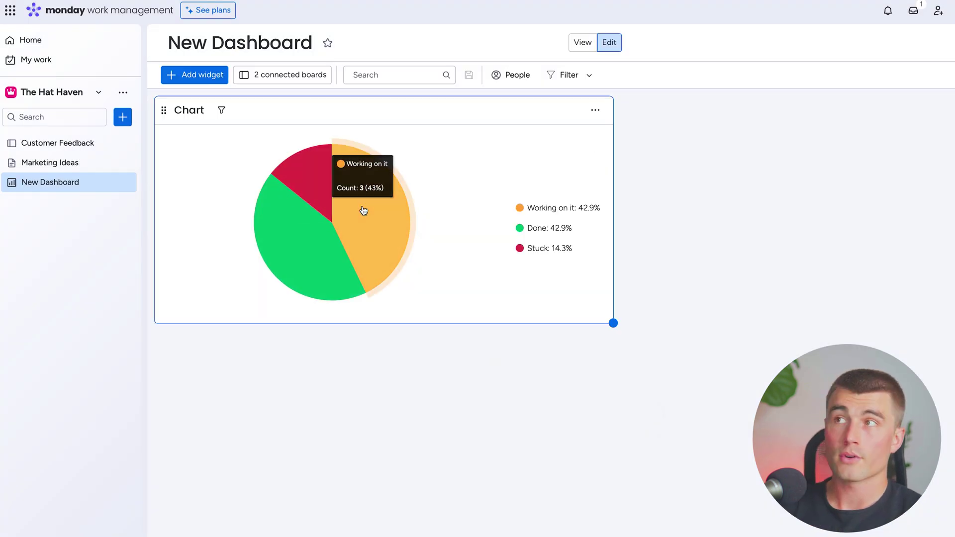
Open the "Working on it" slice of the pie chart and review the items behind it from each connected board
{"action": "left_click", "coordinate": [395, 217]}
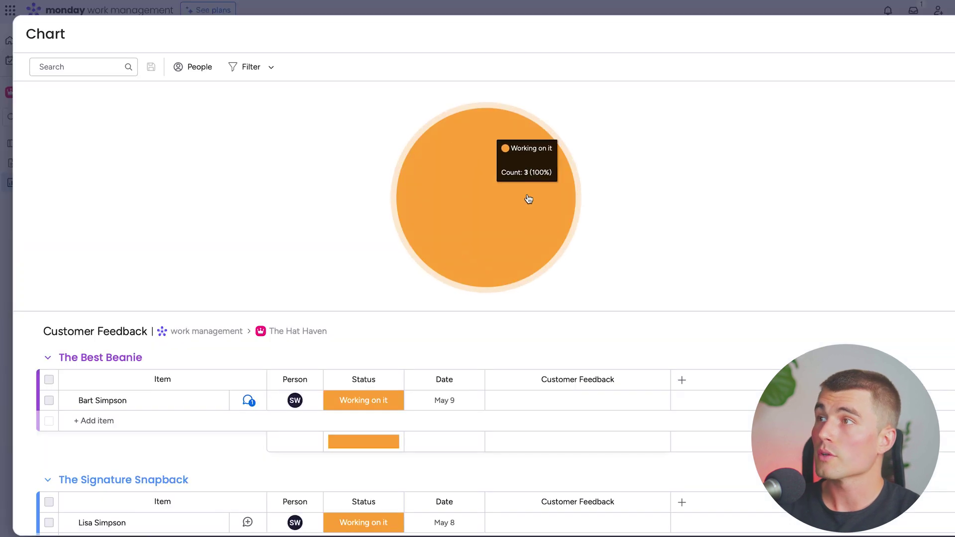
{"action": "scroll", "coordinate": [281, 371], "scroll_direction": "down", "scroll_amount": 1}
{"action": "scroll", "coordinate": [147, 334], "scroll_direction": "up", "scroll_amount": 1}
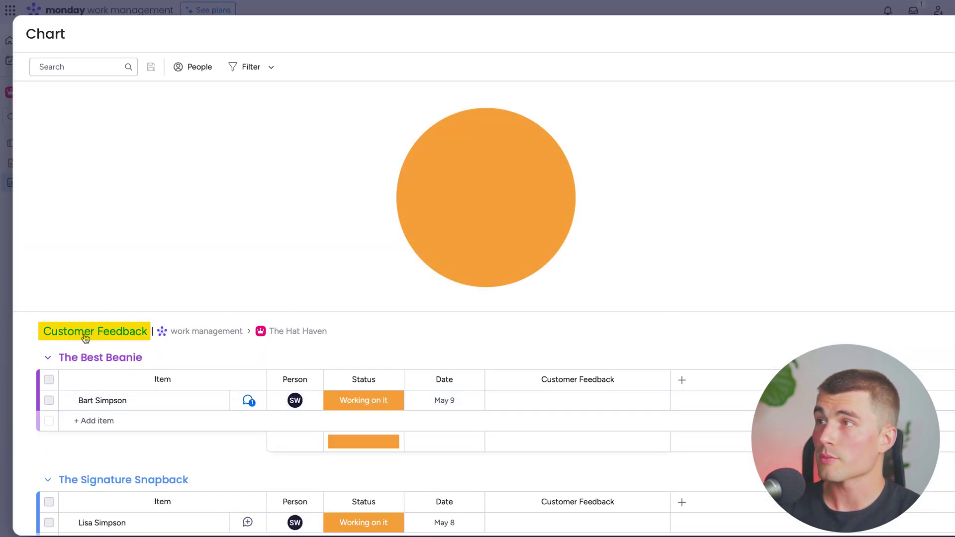
{"action": "scroll", "coordinate": [96, 416], "scroll_direction": "down", "scroll_amount": 4}
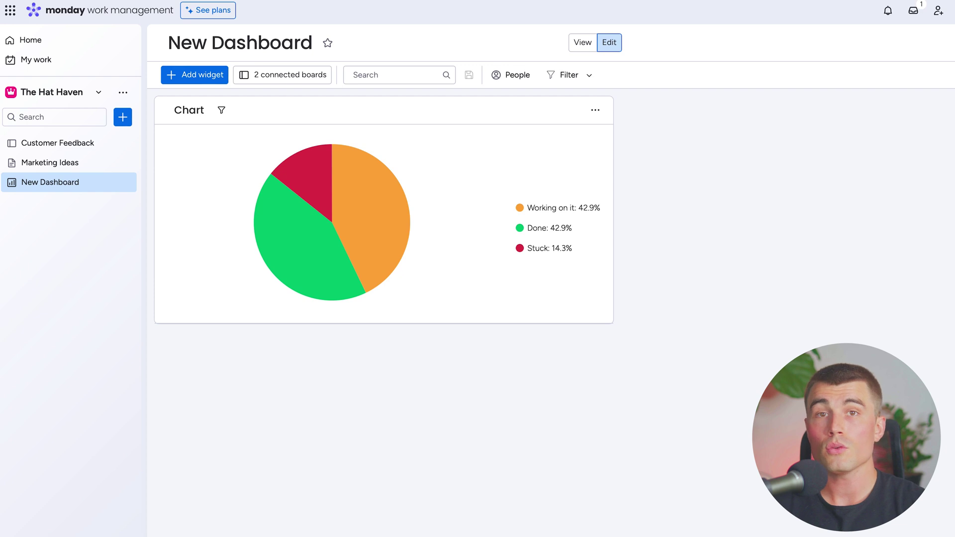
Open My Work and show the available view options for its items
{"action": "left_click", "coordinate": [46, 61]}
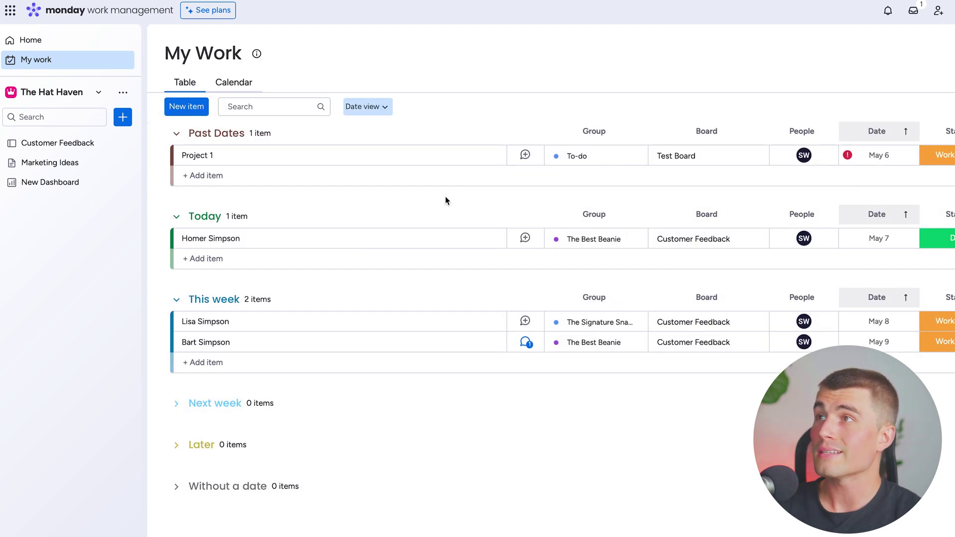
{"action": "left_click", "coordinate": [373, 107]}
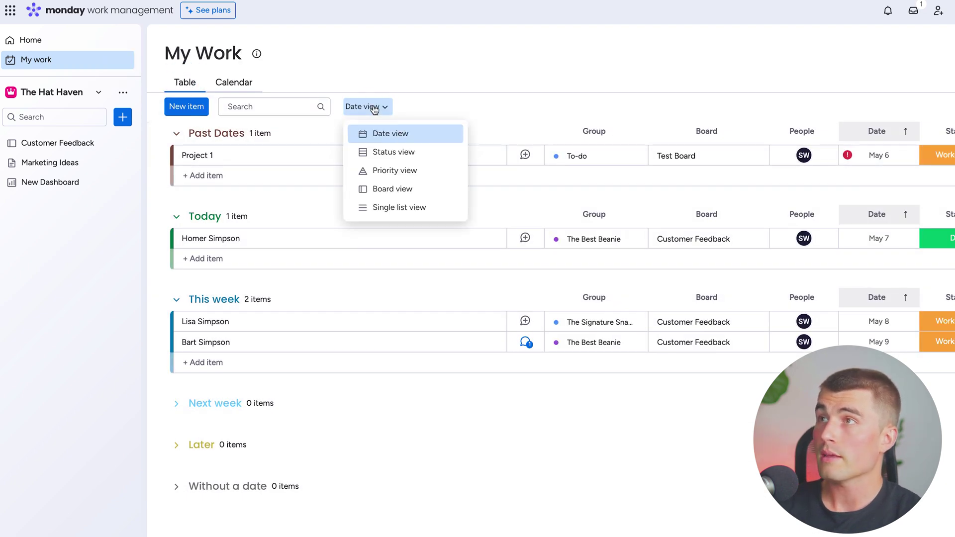